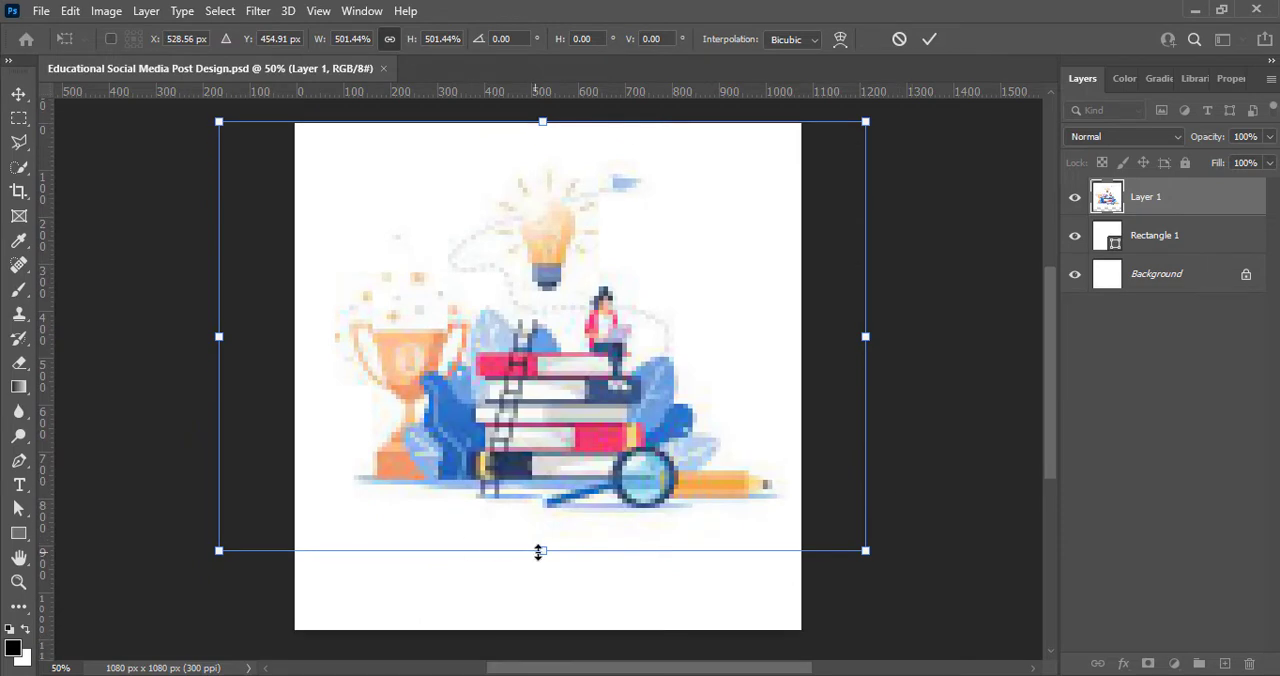
# Step: Enlarge the book-and-trophy illustration further so it covers most of the canvas
pyautogui.moveTo(541, 554); pyautogui.dragTo(553, 632)
pyautogui.click(929, 40)
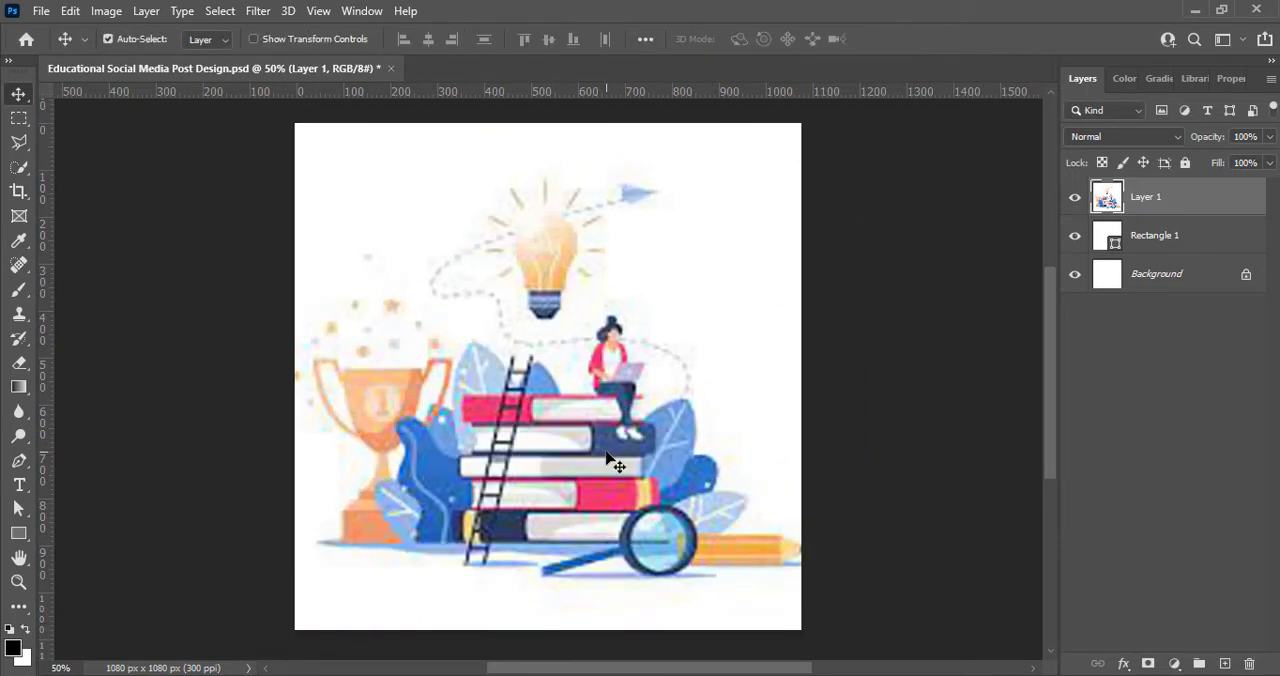
# Step: Raise the illustration layer's vibrance to the maximum and apply a Brightness/Contrast adjustment to it
pyautogui.click(106, 11)
pyautogui.moveTo(140, 57)
pyautogui.click(320, 139)
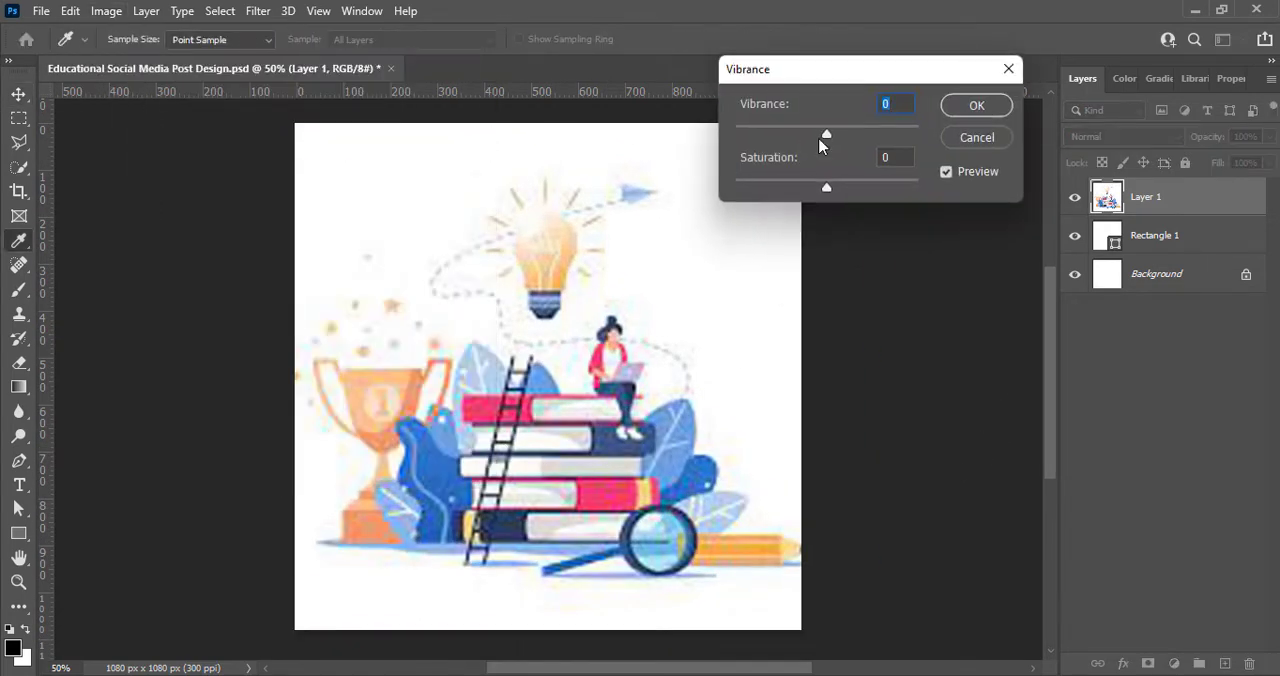
pyautogui.moveTo(826, 133); pyautogui.dragTo(920, 133)
pyautogui.click(975, 103)
pyautogui.click(106, 11)
pyautogui.click(343, 57)
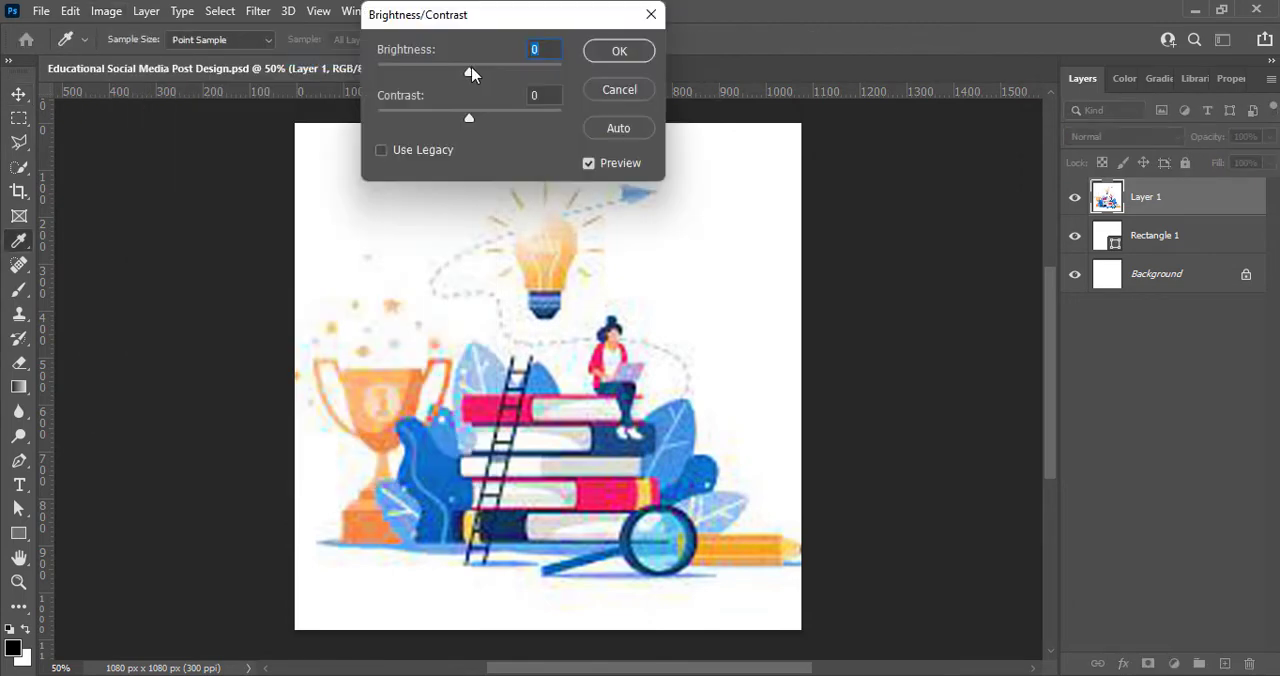
pyautogui.click(619, 50)
pyautogui.press('v')
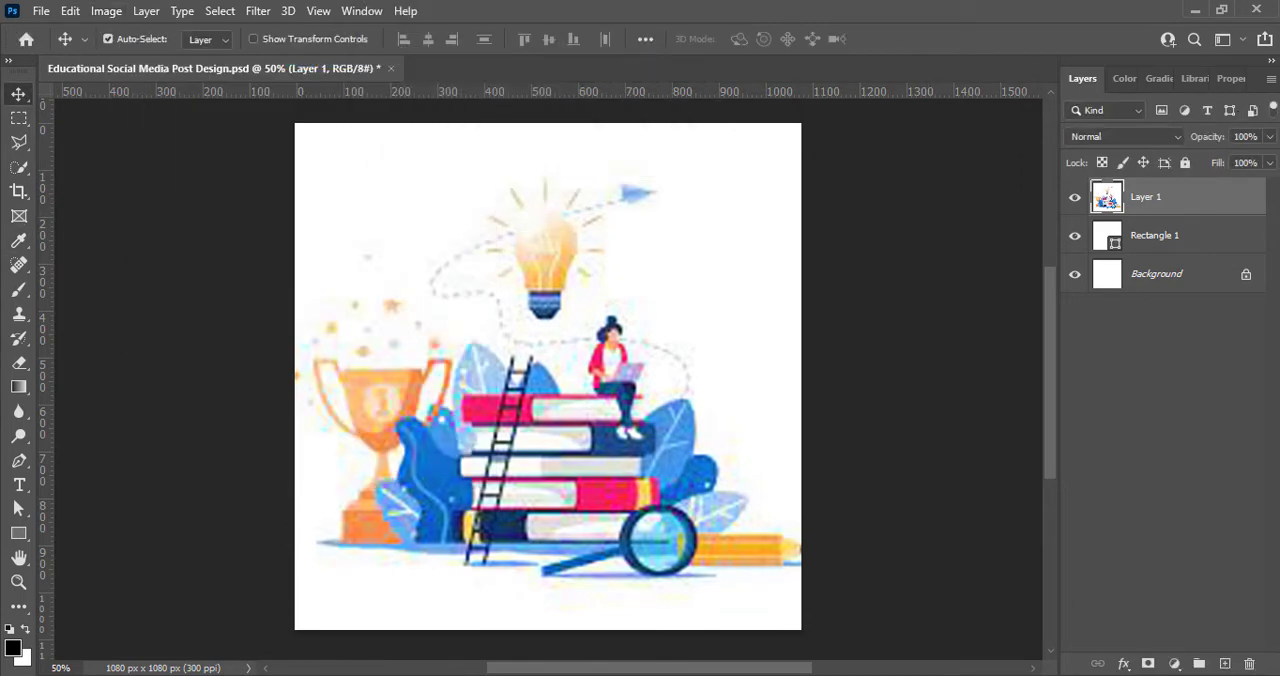
# Step: Lower the illustration layer's opacity to 18% and deselect the layer
pyautogui.click(1269, 136)
pyautogui.moveTo(1268, 162); pyautogui.dragTo(1198, 166)
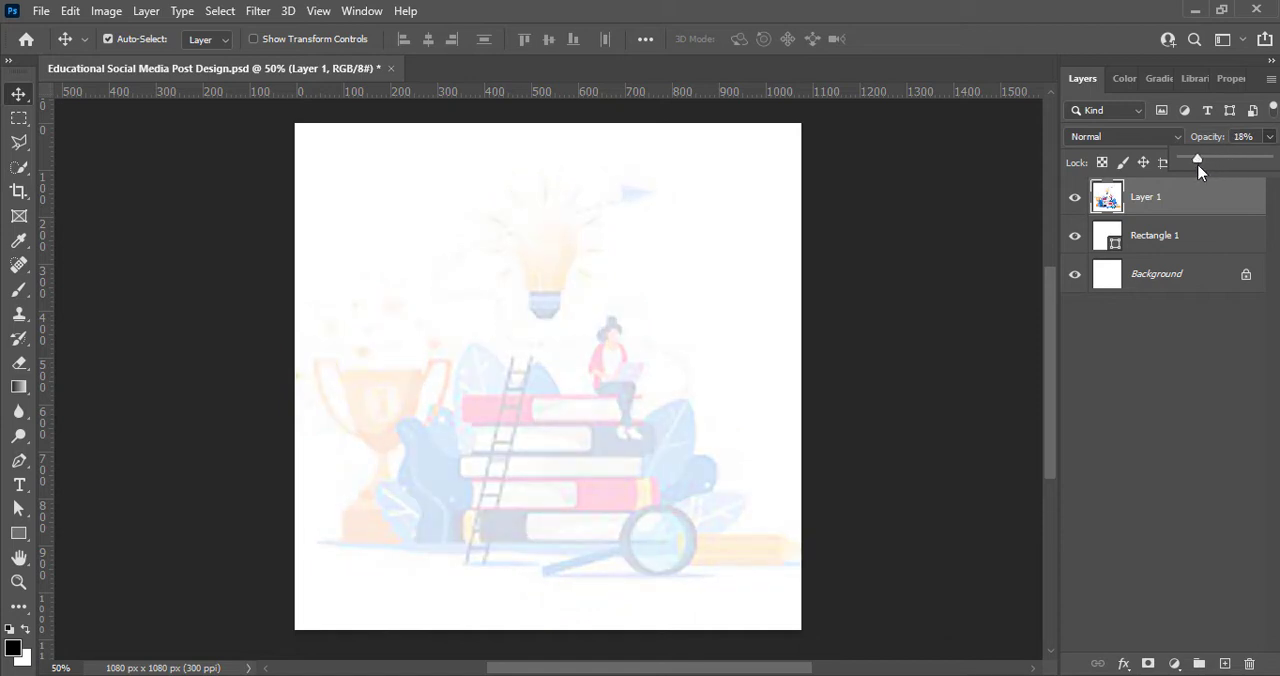
pyautogui.click(1115, 427)
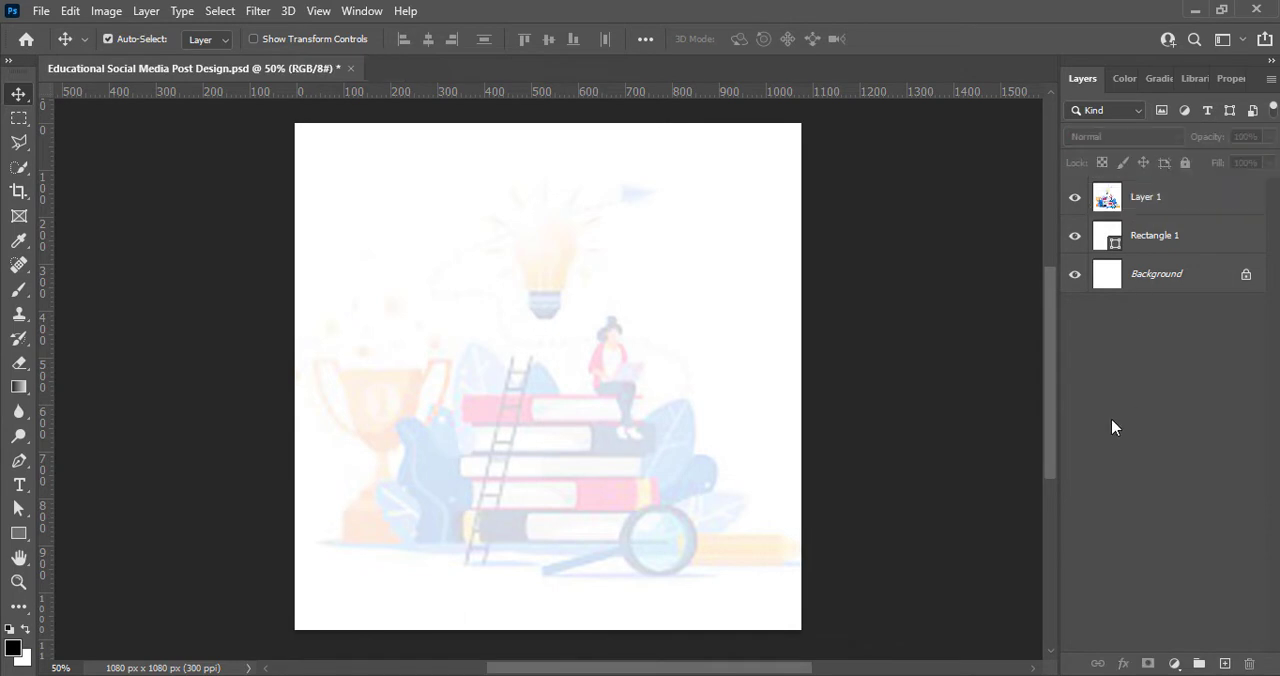
# Step: Add a Gradient Overlay to the Rectangle 1 layer and set the gradient's starting color stop to d6d0d0
pyautogui.moveTo(1148, 183); pyautogui.dragTo(1081, 256)
pyautogui.doubleClick(1111, 240)
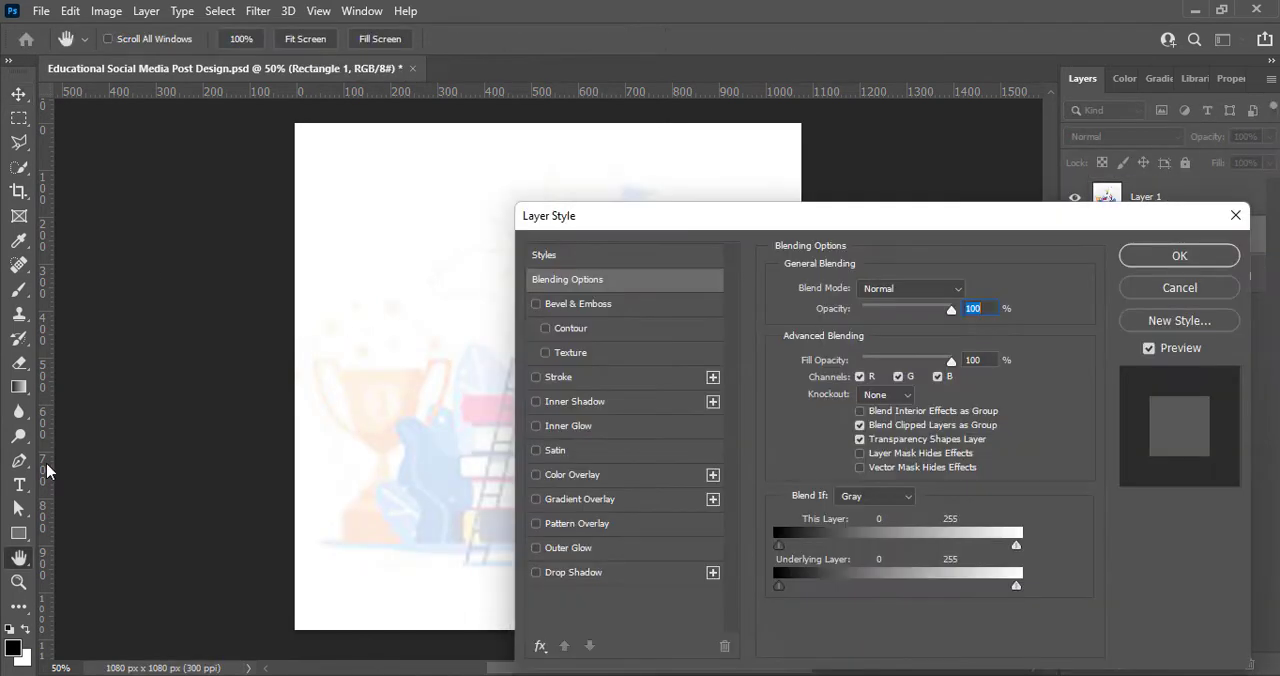
pyautogui.click(536, 499)
pyautogui.click(640, 499)
pyautogui.click(860, 393)
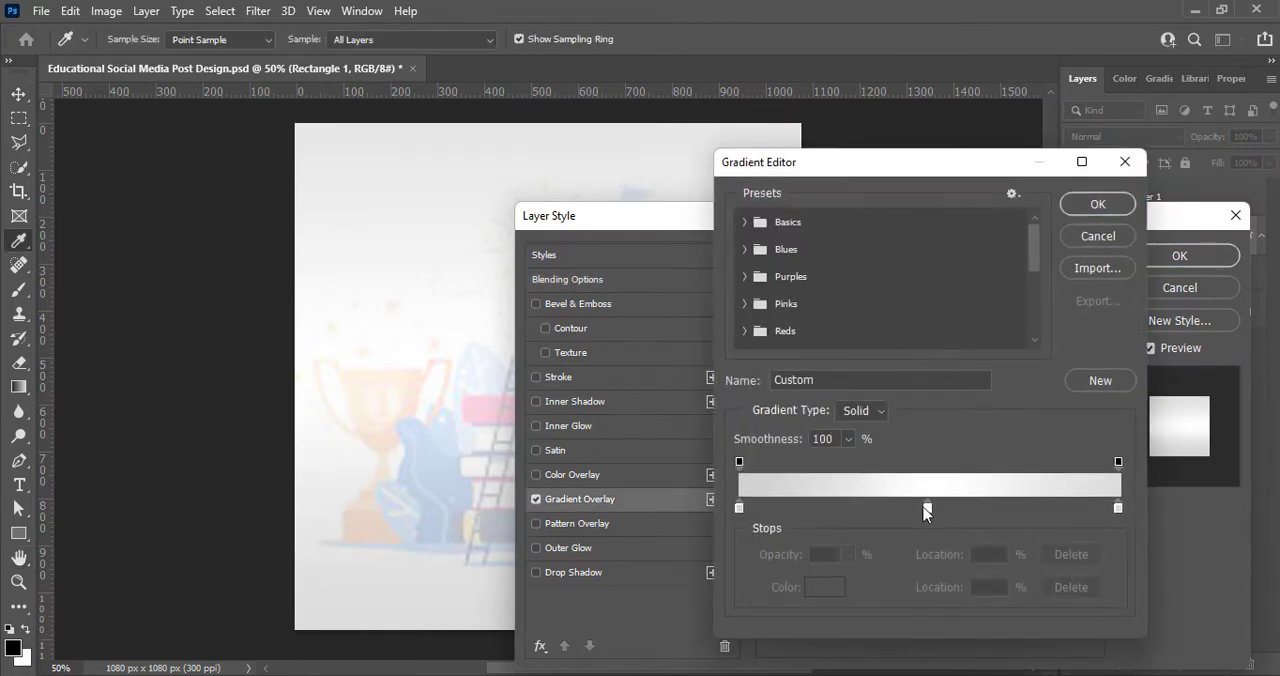
pyautogui.click(737, 507)
pyautogui.doubleClick(737, 508)
pyautogui.moveTo(790, 374); pyautogui.dragTo(791, 361)
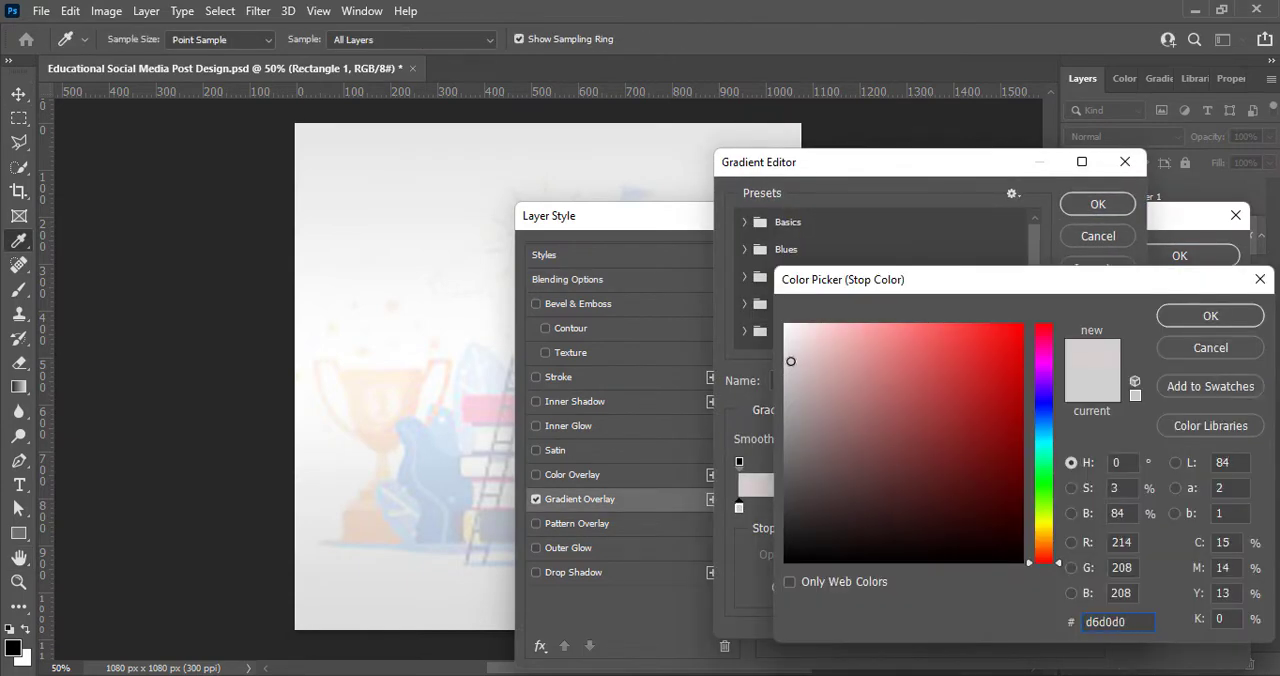
pyautogui.click(1210, 316)
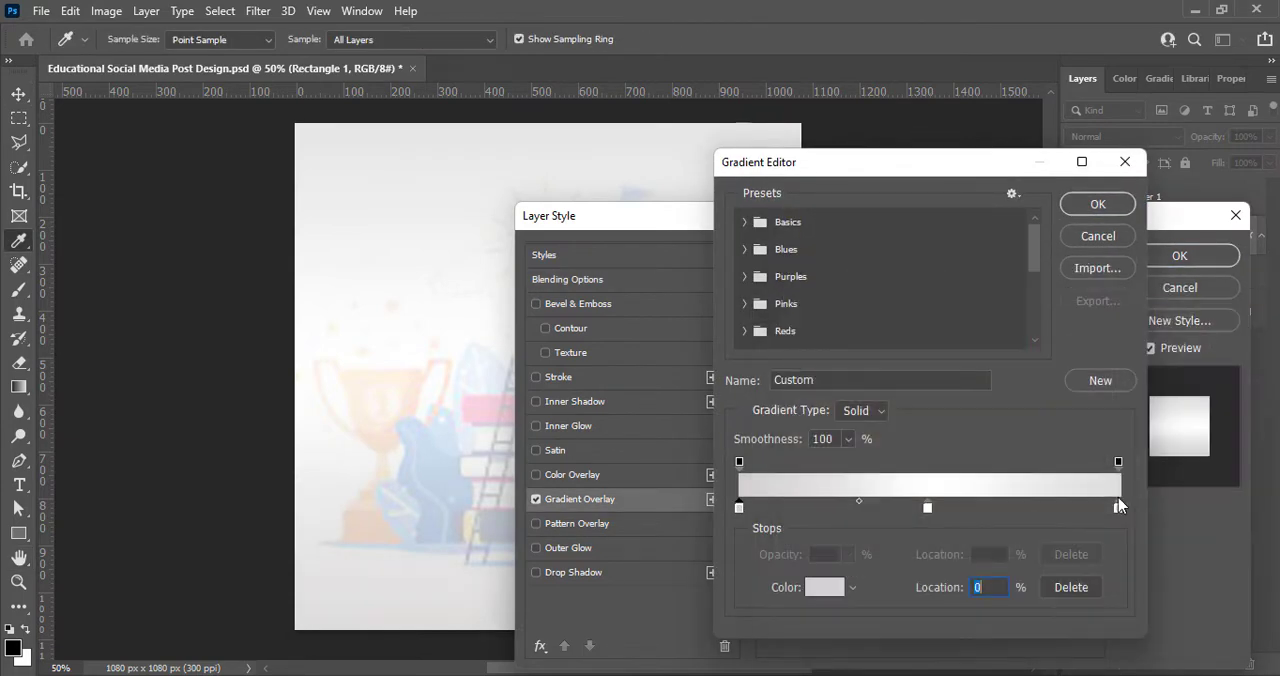
# Step: Set the gradient's end color stop to a matching light pinkish gray and apply the overlay to Rectangle 1
pyautogui.doubleClick(1118, 507)
pyautogui.click(790, 358)
pyautogui.click(1208, 316)
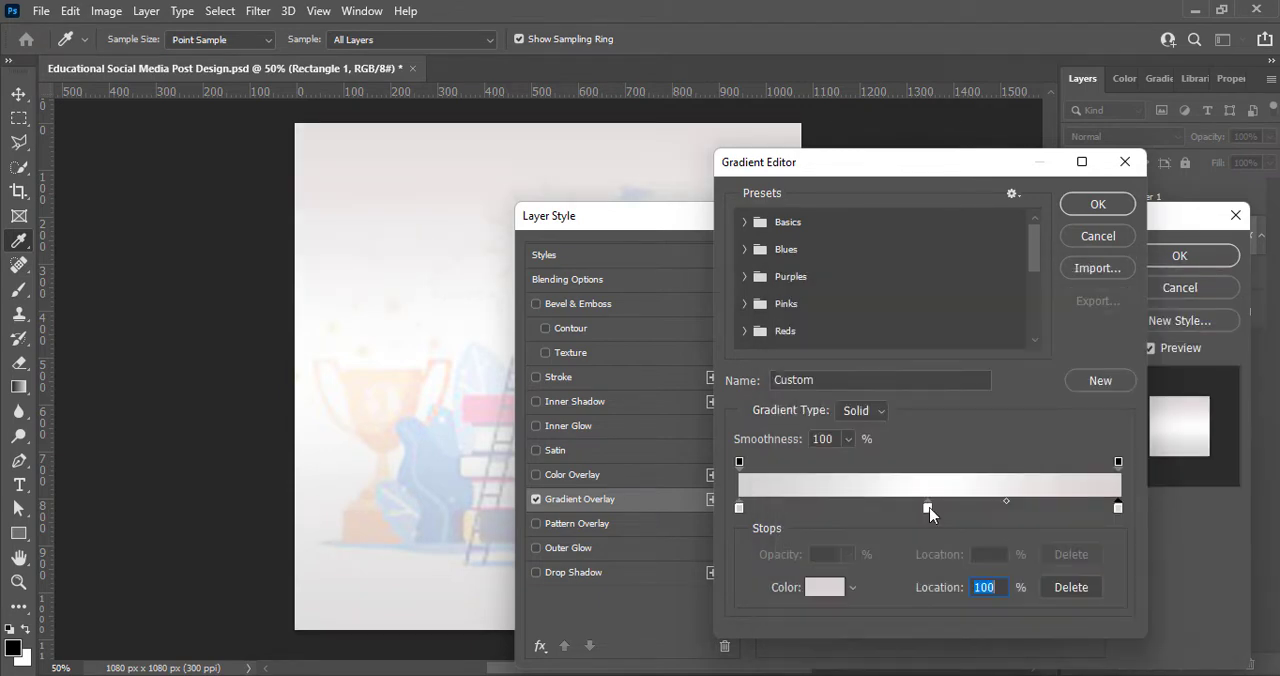
pyautogui.click(1094, 206)
pyautogui.moveTo(830, 216); pyautogui.dragTo(655, 410)
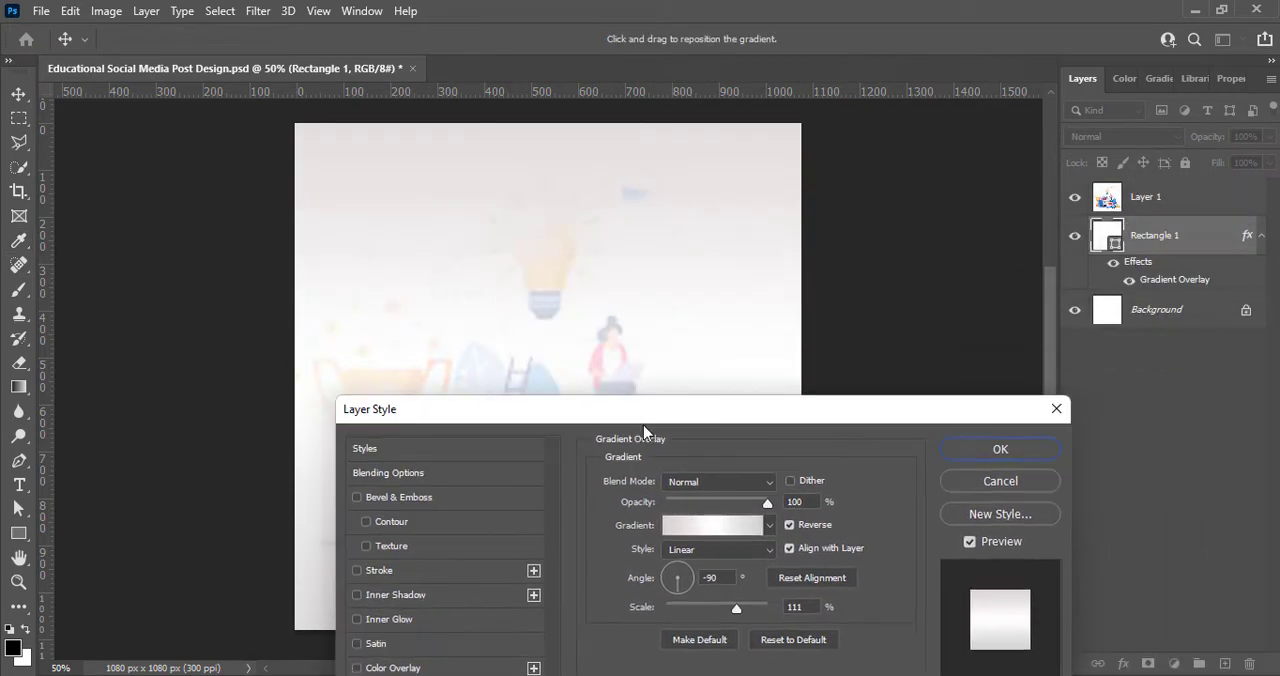
pyautogui.click(1008, 452)
# Step: Add a Bevel & Emboss texture to Rectangle 1 using the Water—Sand pattern
pyautogui.rightClick(1112, 256)
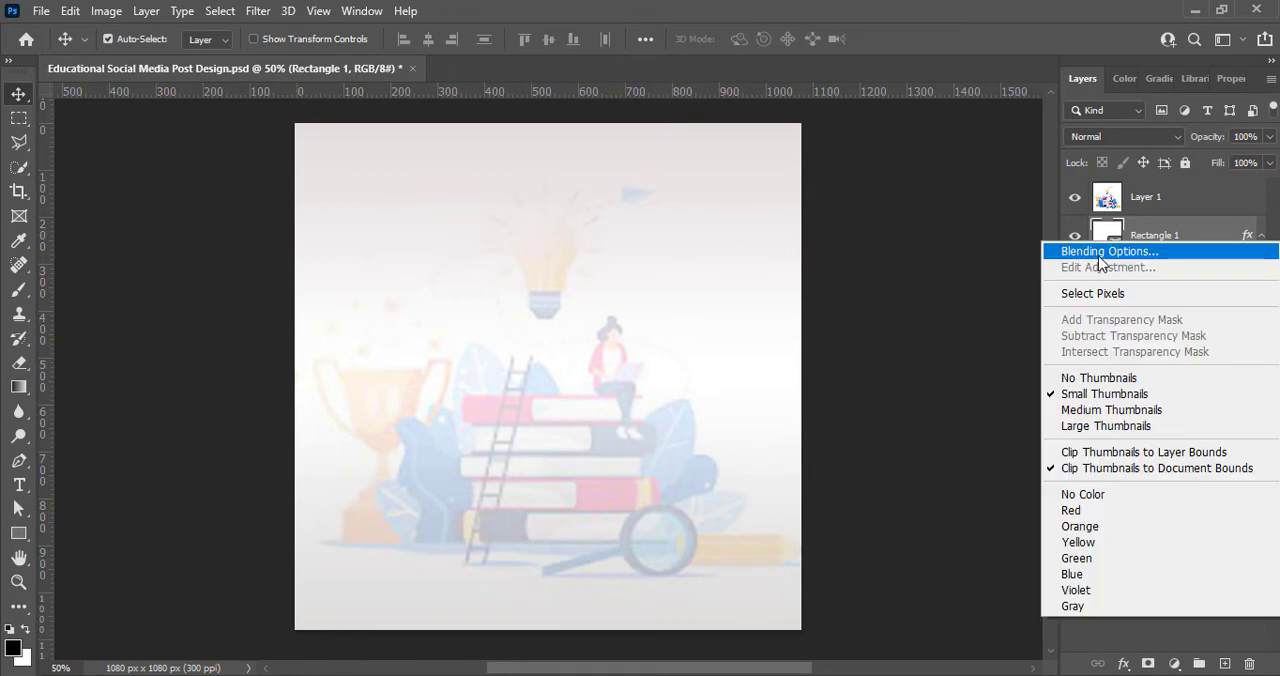
pyautogui.click(1140, 250)
pyautogui.click(370, 356)
pyautogui.moveTo(553, 226); pyautogui.dragTo(953, 317)
pyautogui.click(1102, 396)
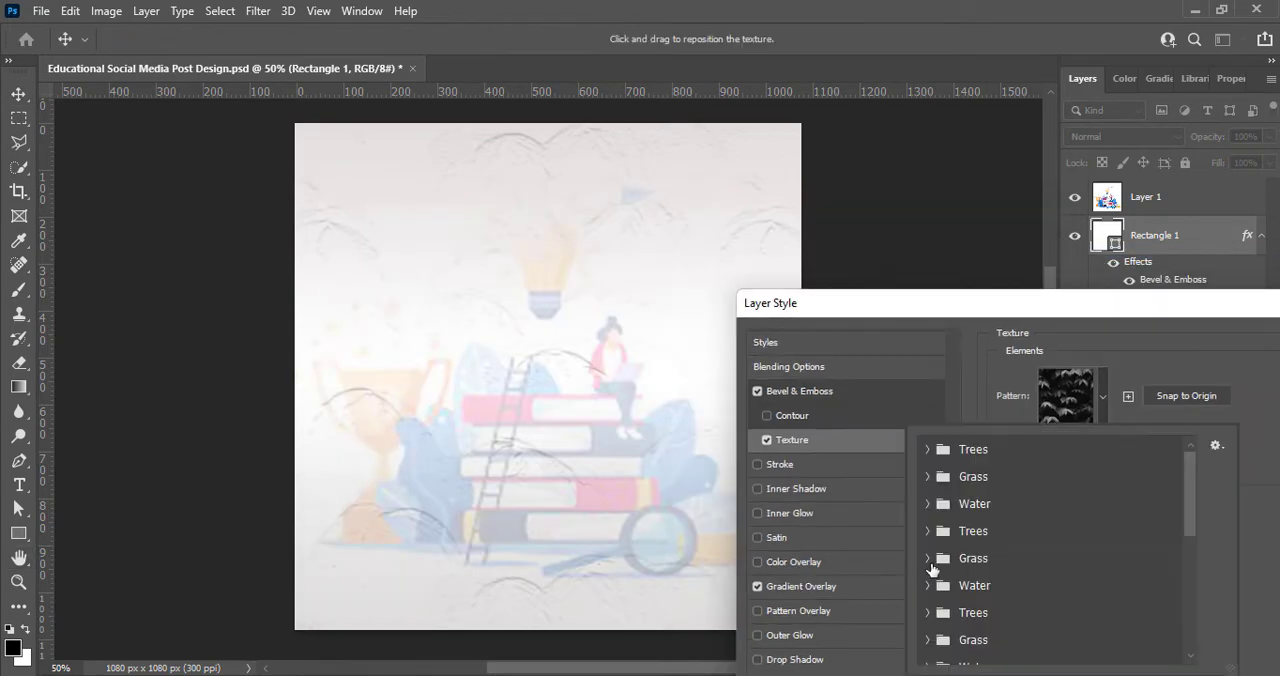
pyautogui.click(929, 505)
pyautogui.click(1000, 566)
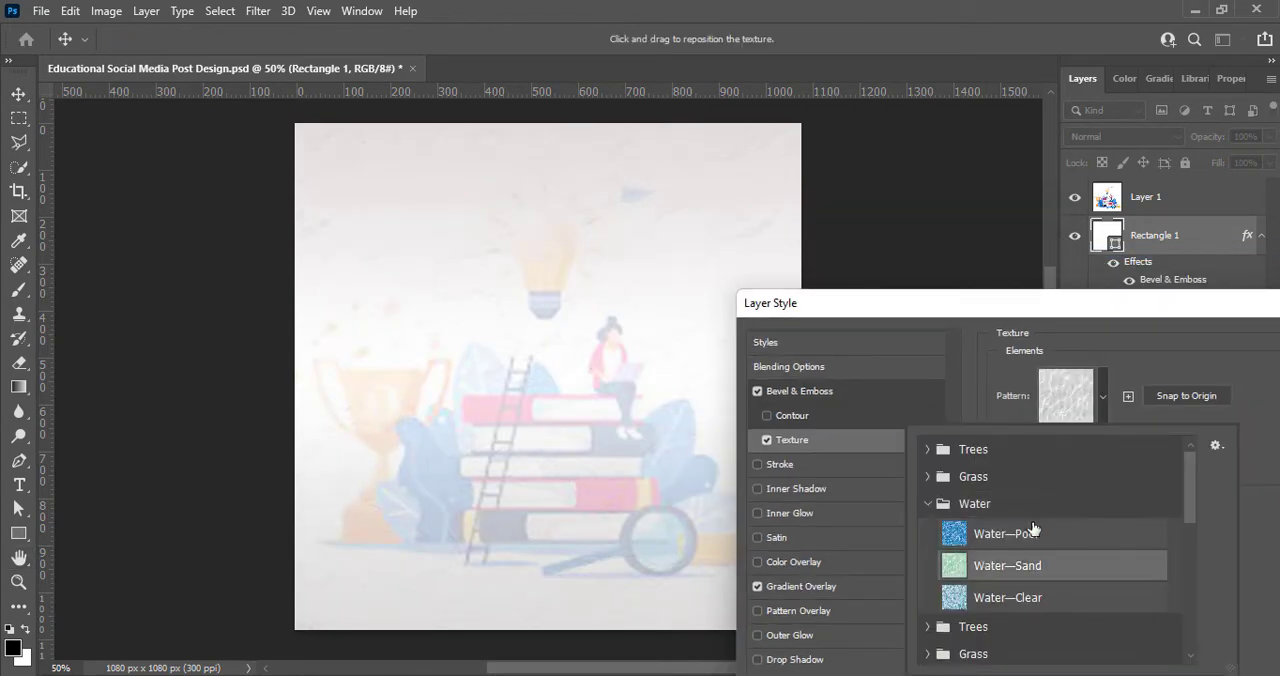
# Step: Set the texture's scale to 7% and its depth to +173%, apply the style, and save the document
pyautogui.click(1262, 462)
pyautogui.moveTo(1105, 461)
pyautogui.mouseDown()
pyautogui.moveTo(1090, 452)
pyautogui.moveTo(1113, 456)
pyautogui.mouseUp()
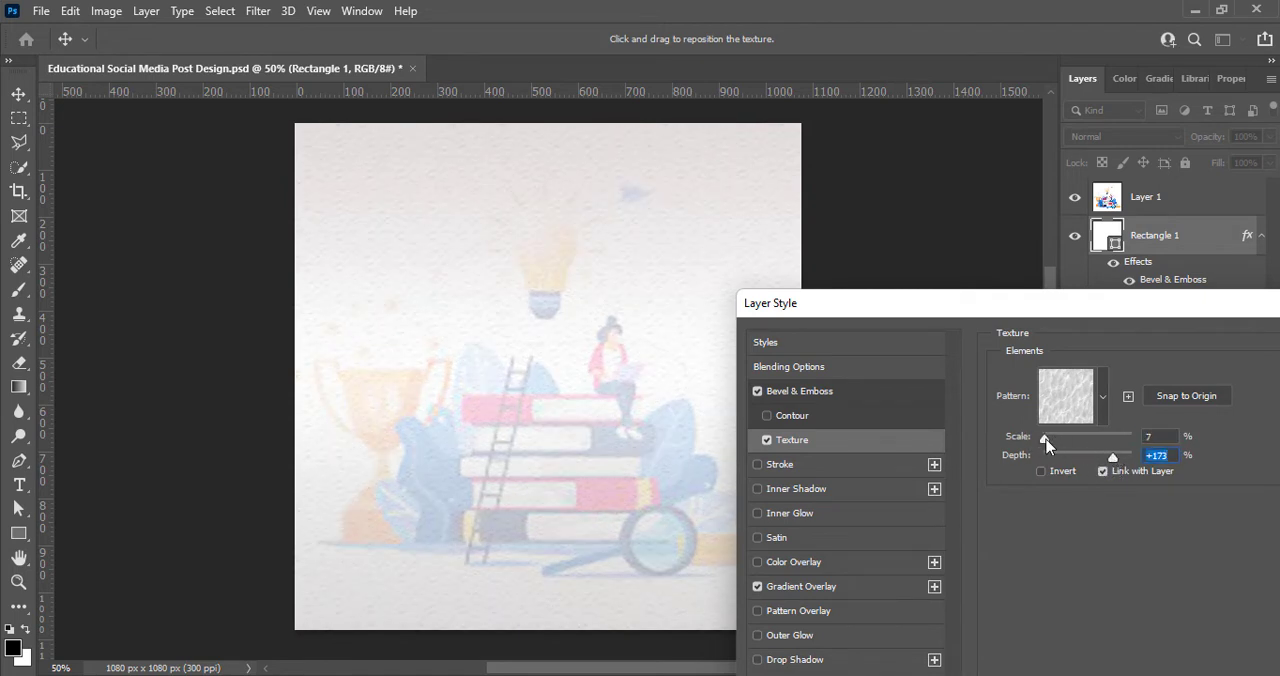
pyautogui.click(1112, 458)
pyautogui.moveTo(1200, 311); pyautogui.dragTo(975, 355)
pyautogui.click(1174, 386)
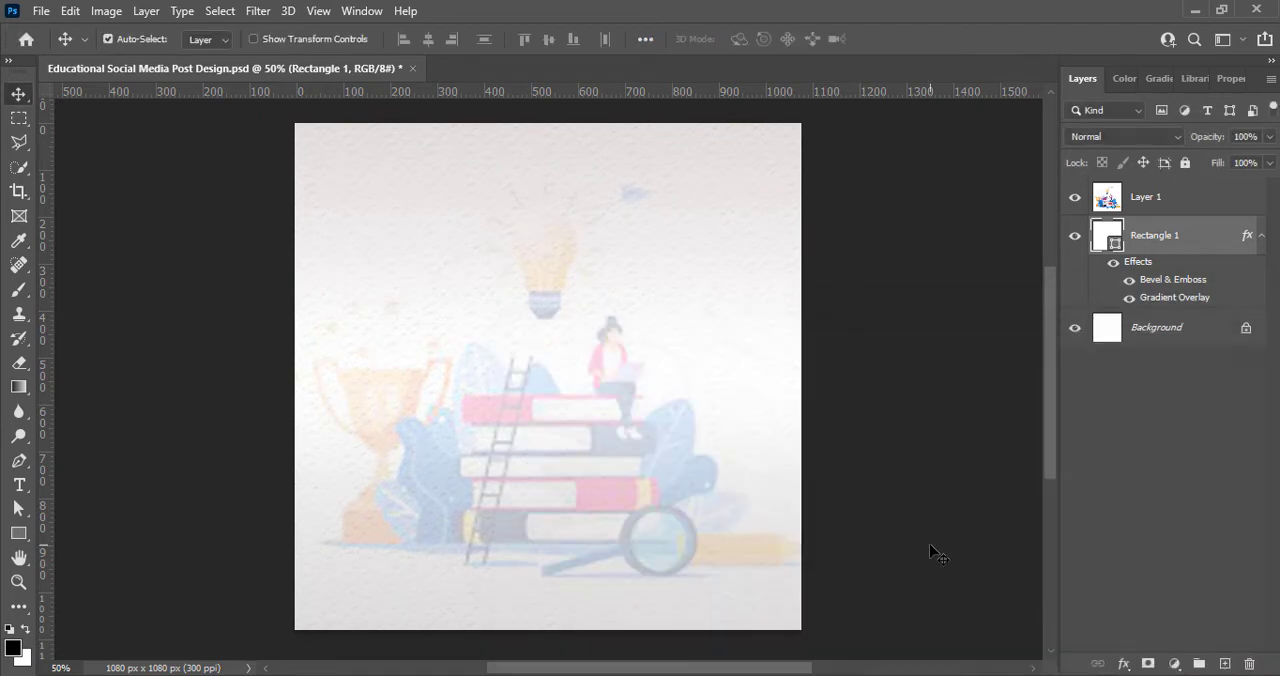
pyautogui.click(1190, 514)
pyautogui.hotkey('ctrl', 's')
# Step: Draw a black rectangle about 727 × 646 px on a new layer and align it with the canvas's right edge
pyautogui.click(1224, 663)
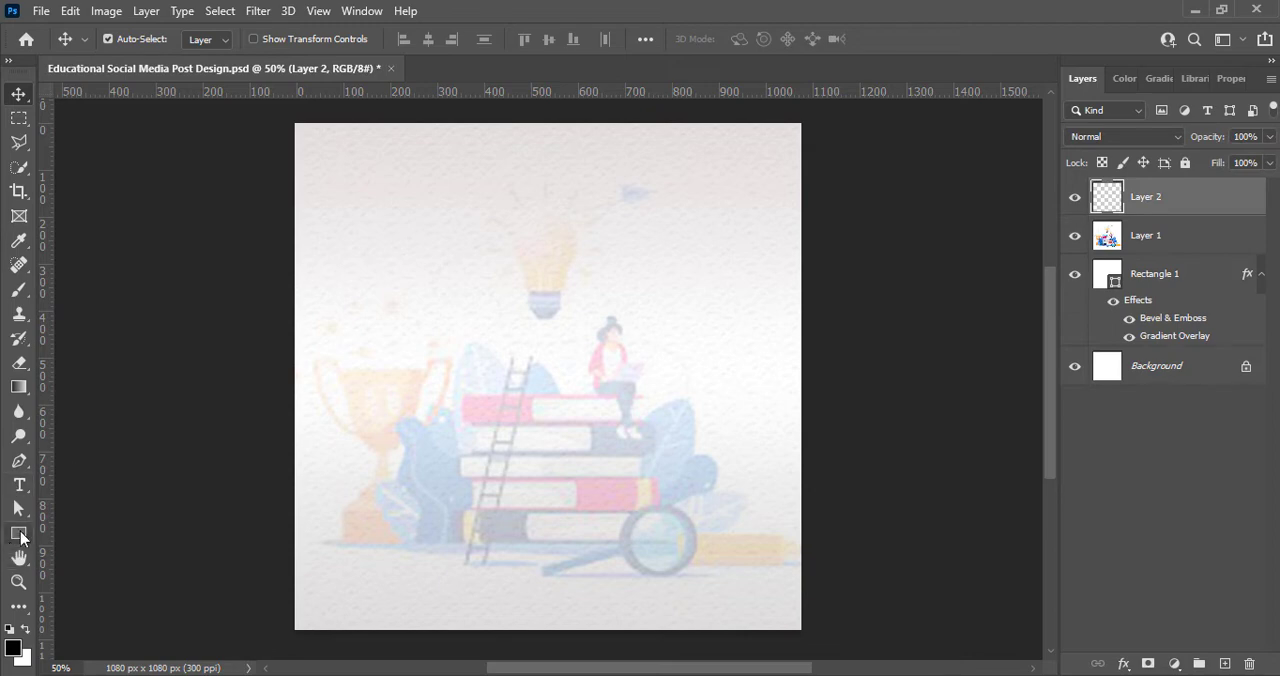
pyautogui.click(20, 537)
pyautogui.moveTo(497, 115); pyautogui.dragTo(839, 419)
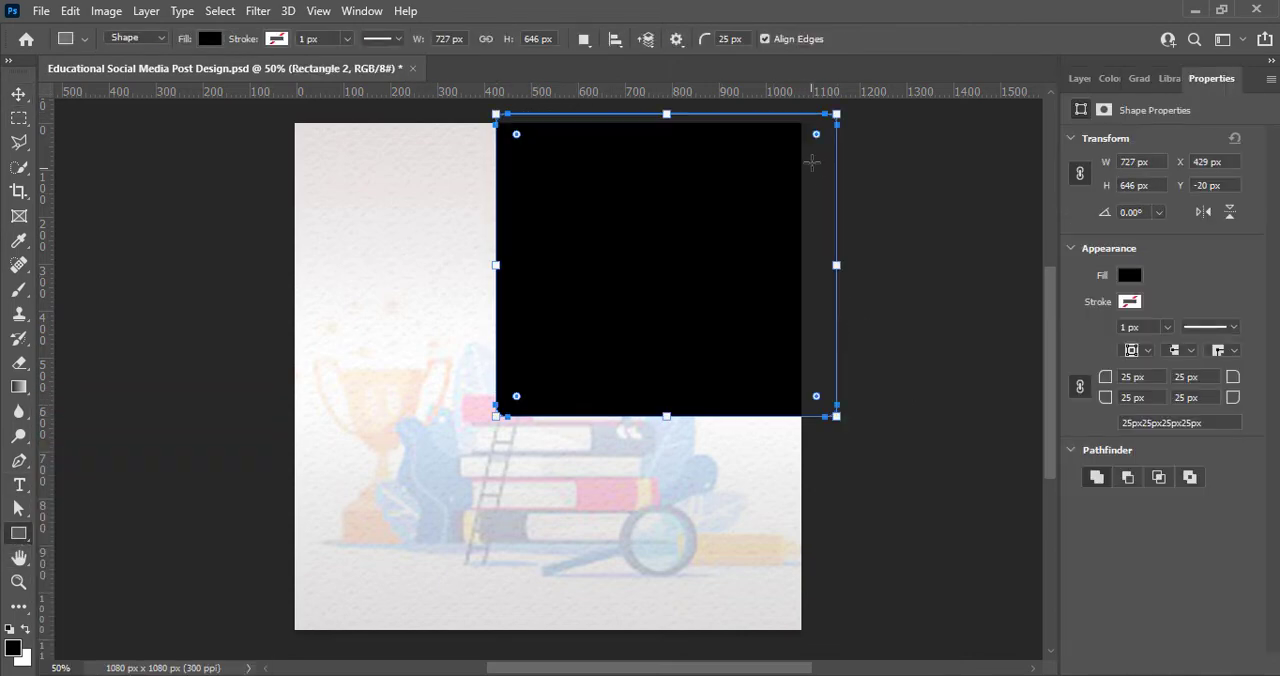
pyautogui.press('v')
pyautogui.moveTo(607, 236); pyautogui.dragTo(571, 237)
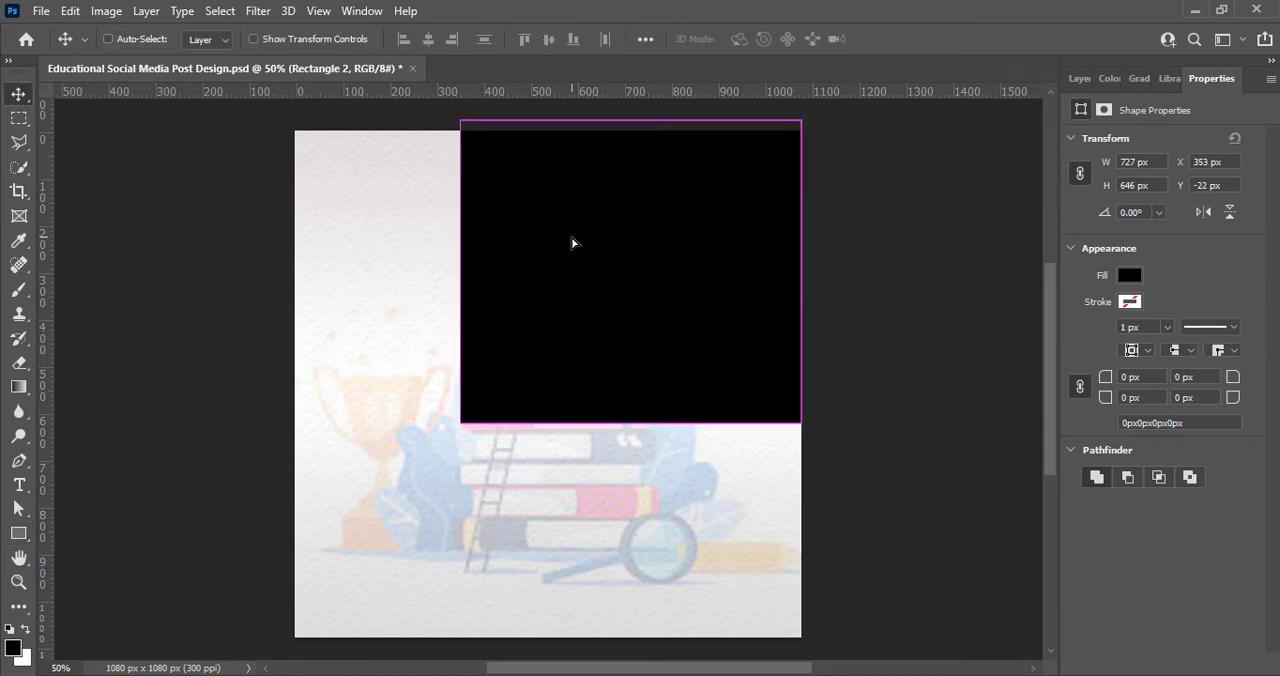
# Step: Reduce the black rectangle's height to about 510 px and place it at the top edge of the canvas
pyautogui.hotkey('ctrl', 't')
pyautogui.moveTo(631, 423); pyautogui.dragTo(635, 360)
pyautogui.moveTo(706, 300); pyautogui.dragTo(706, 309)
# Step: Slant the black rectangle into a parallelogram by shifting its lower corners left, a horizontal skew of about -20.63°
pyautogui.rightClick(518, 281)
pyautogui.click(482, 372)
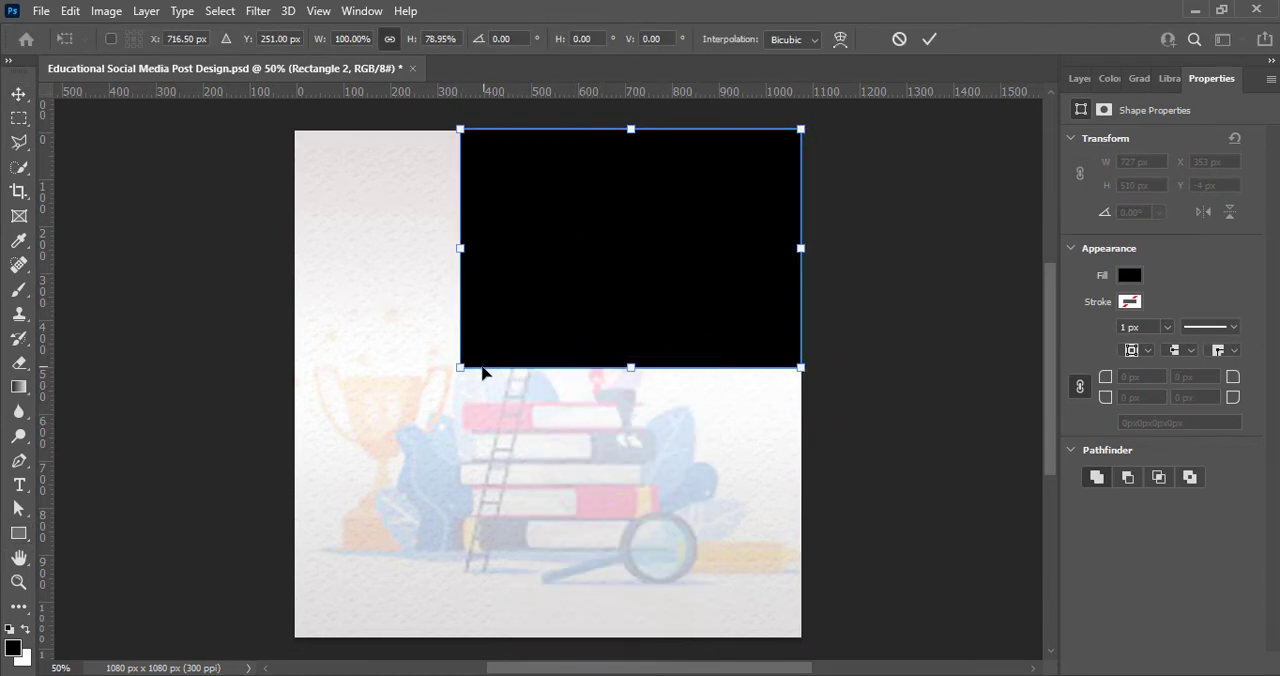
pyautogui.moveTo(459, 374); pyautogui.dragTo(374, 380)
pyautogui.moveTo(800, 368); pyautogui.dragTo(709, 386)
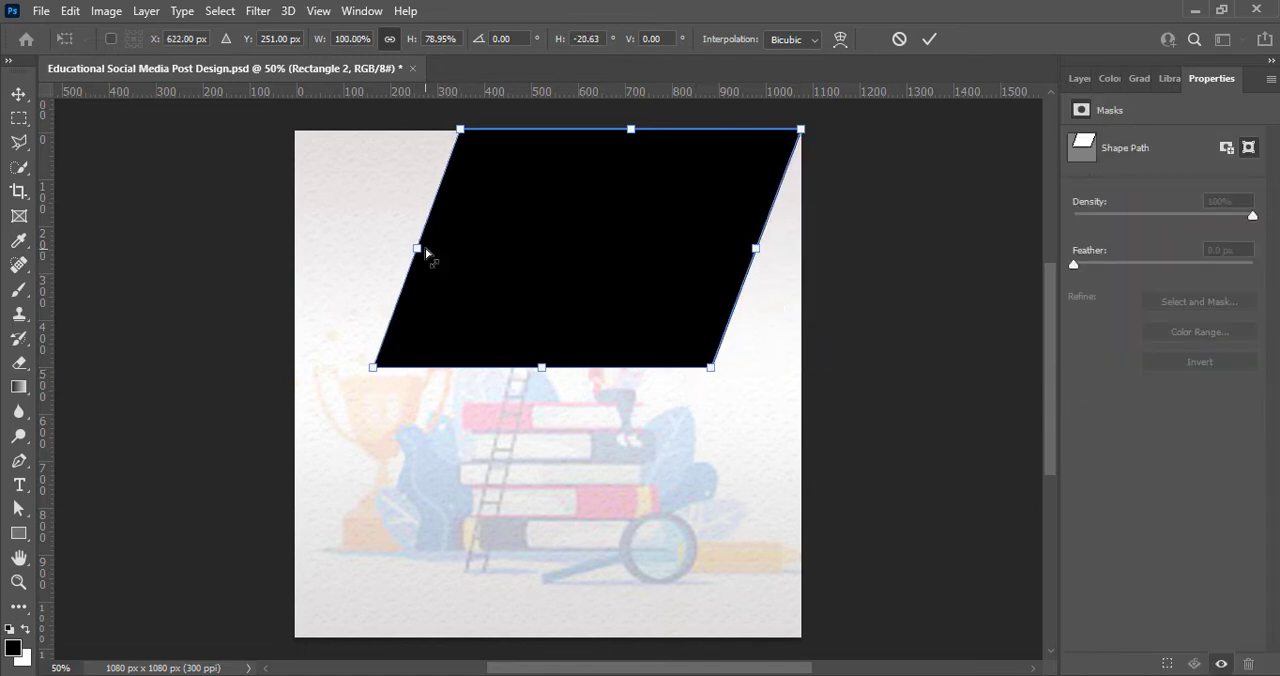
pyautogui.press('Return')
# Step: Nudge the black parallelogram right and up so it extends slightly past the canvas's upper-right corner
pyautogui.press('Right')
pyautogui.press('Right')
pyautogui.press('Right')
pyautogui.press('Right')
pyautogui.press('Right')
pyautogui.press('Right')
pyautogui.press('Right')
pyautogui.press('Right')
pyautogui.press('Right')
pyautogui.press('Right')
pyautogui.press('Right')
pyautogui.press('Right')
pyautogui.press('Right')
pyautogui.press('Right')
pyautogui.press('Right')
pyautogui.press('Right')
pyautogui.press('Right')
pyautogui.press('Right')
pyautogui.press('Right')
pyautogui.press('Right')
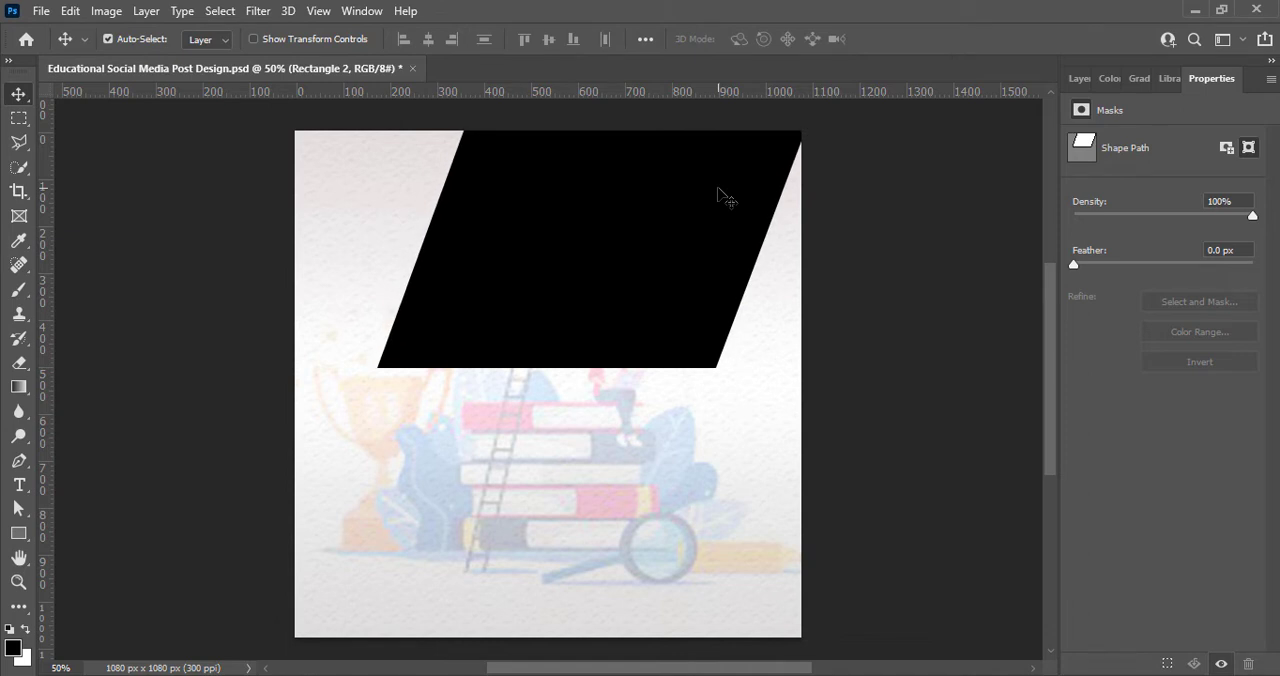
pyautogui.press('Right')
pyautogui.press('Right')
pyautogui.press('Right')
pyautogui.press('Right')
pyautogui.press('Right')
pyautogui.press('Right')
pyautogui.press('Right')
pyautogui.press('Right')
pyautogui.press('Right')
pyautogui.press('Right')
pyautogui.press('Right')
pyautogui.press('Right')
pyautogui.press('Right')
pyautogui.press('Right')
pyautogui.press('Up')
pyautogui.press('Up')
pyautogui.press('Up')
pyautogui.press('Up')
pyautogui.press('Up')
pyautogui.press('Up')
pyautogui.press('Up')
pyautogui.press('Up')
pyautogui.press('Up')
pyautogui.press('Up')
pyautogui.press('Up')
pyautogui.press('Up')
pyautogui.press('Up')
pyautogui.press('Up')
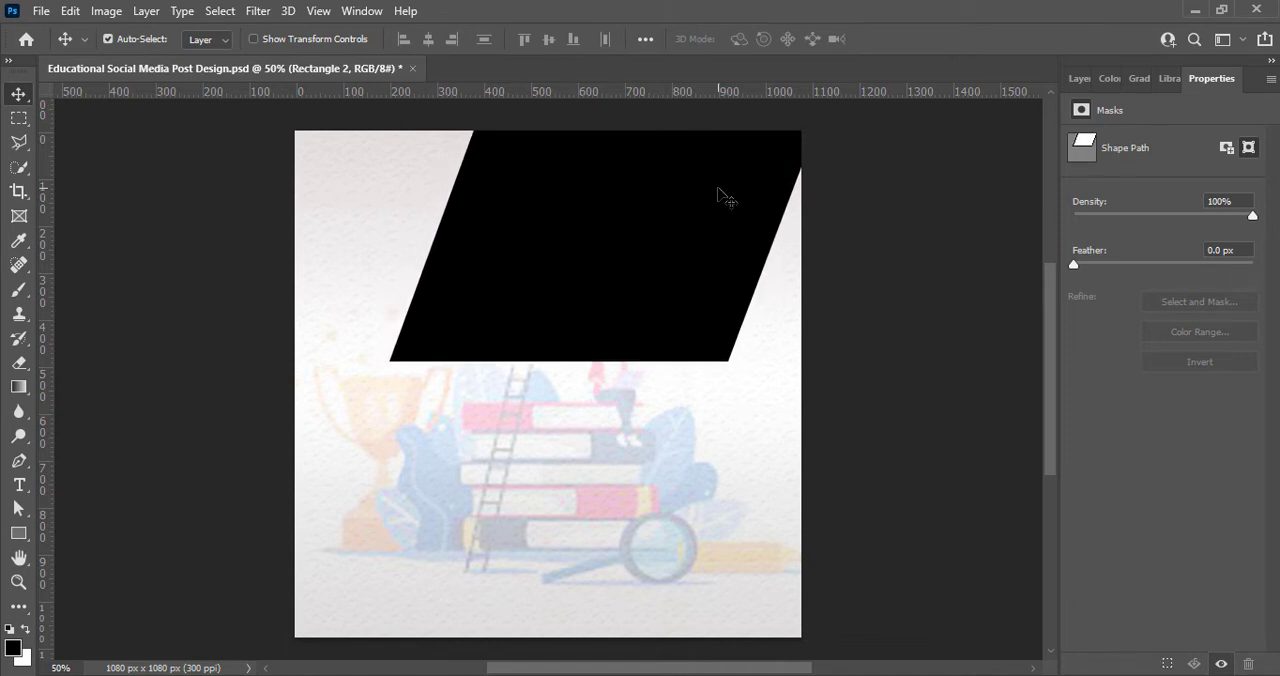
# Step: Narrow and shorten the black parallelogram and fit its upper-right tip to the canvas corner
pyautogui.hotkey('ctrl', 't')
pyautogui.moveTo(389, 238); pyautogui.dragTo(414, 240)
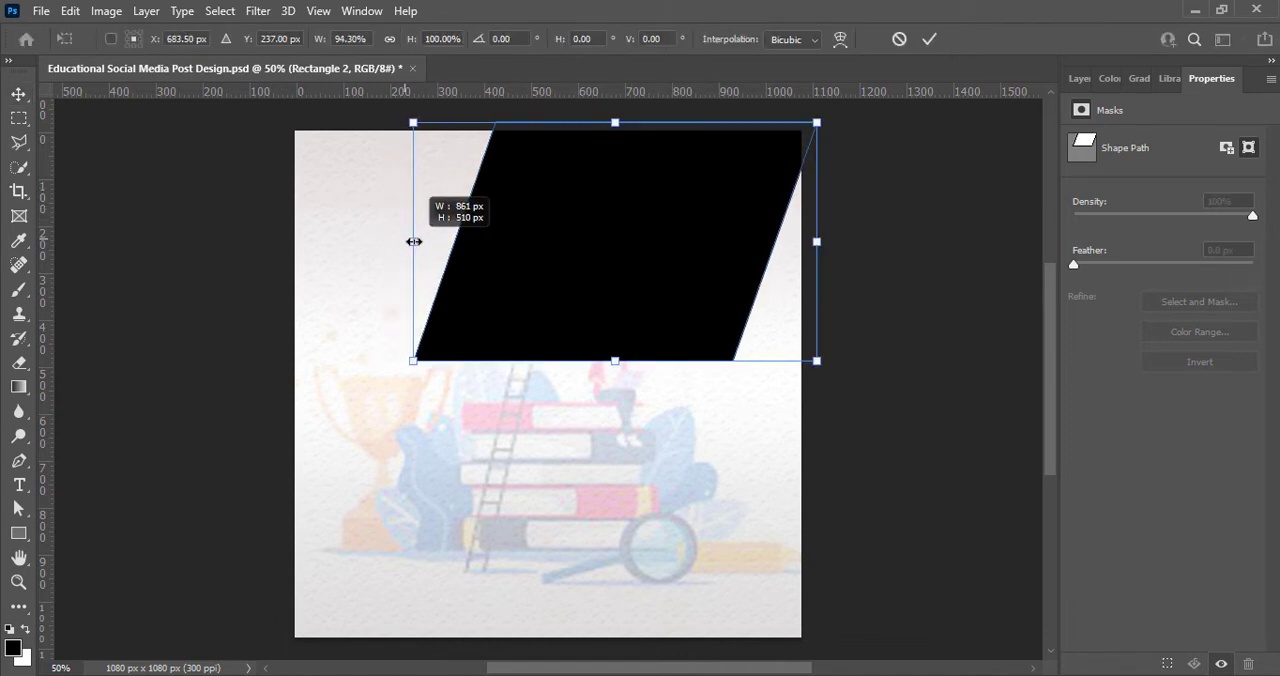
pyautogui.moveTo(694, 329); pyautogui.dragTo(677, 335)
pyautogui.moveTo(599, 367); pyautogui.dragTo(606, 346)
pyautogui.moveTo(795, 241); pyautogui.dragTo(824, 627)
pyautogui.click(929, 39)
# Step: Draw a tall rectangle about 235 × 729 px along the canvas's lower right edge and fill it with purple 43029c
pyautogui.press('u')
pyautogui.hotkey('ctrl', 'shift', 'alt', 'n')
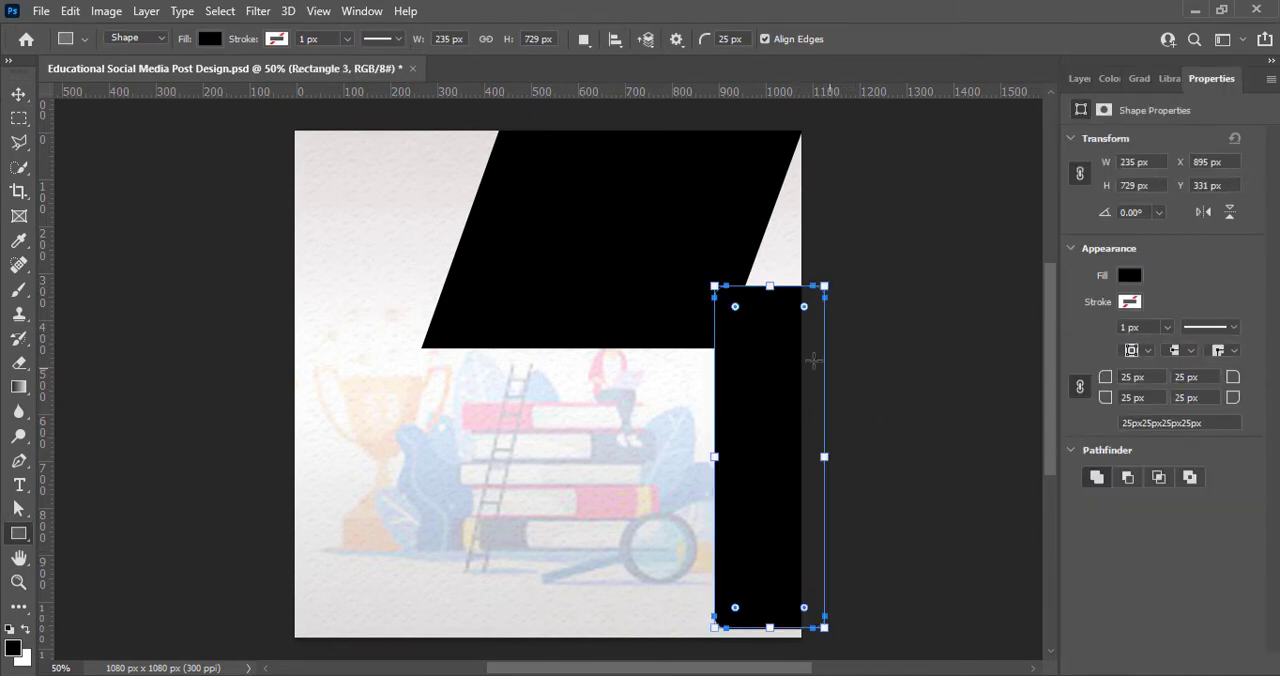
pyautogui.press('v')
pyautogui.click(1128, 275)
pyautogui.click(1258, 300)
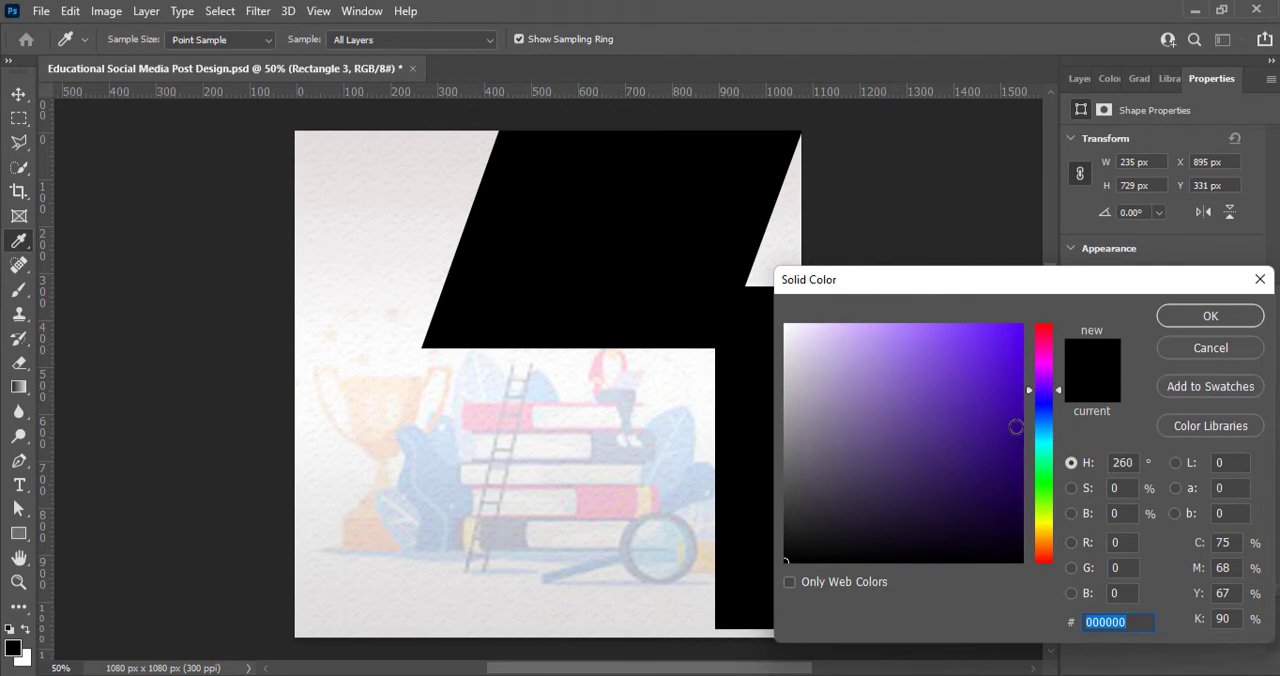
pyautogui.write('4502a1')
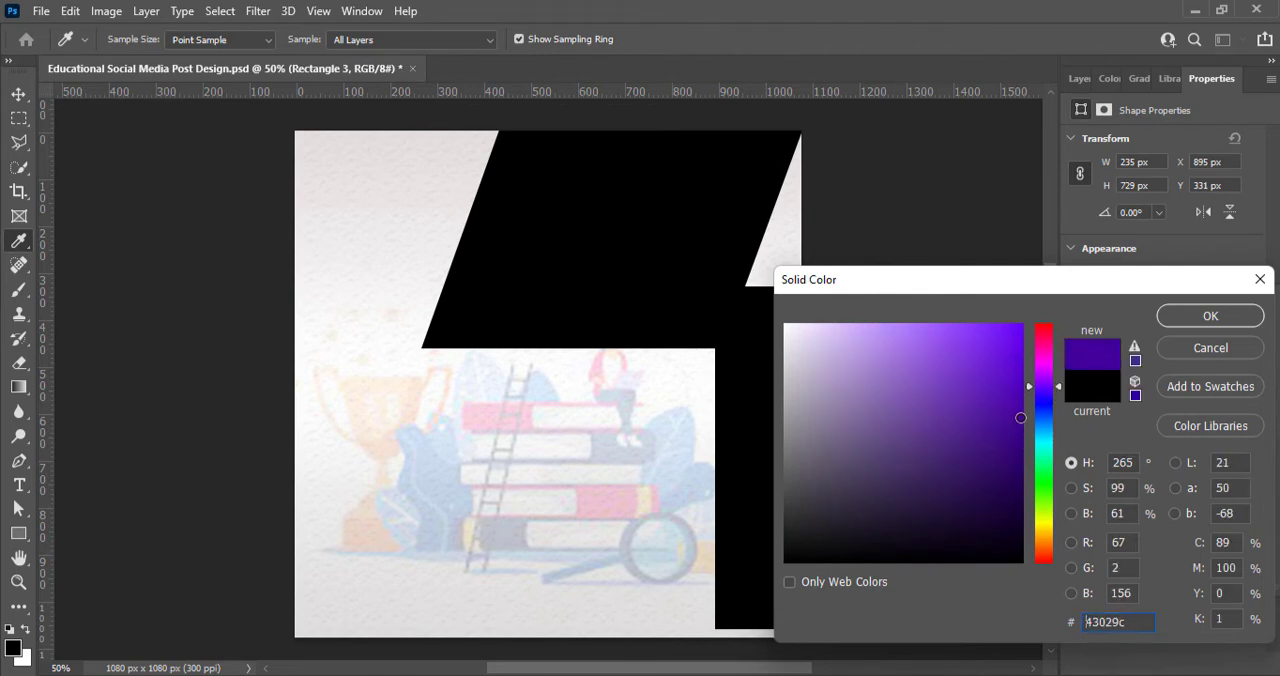
pyautogui.click(1175, 318)
pyautogui.click(672, 537)
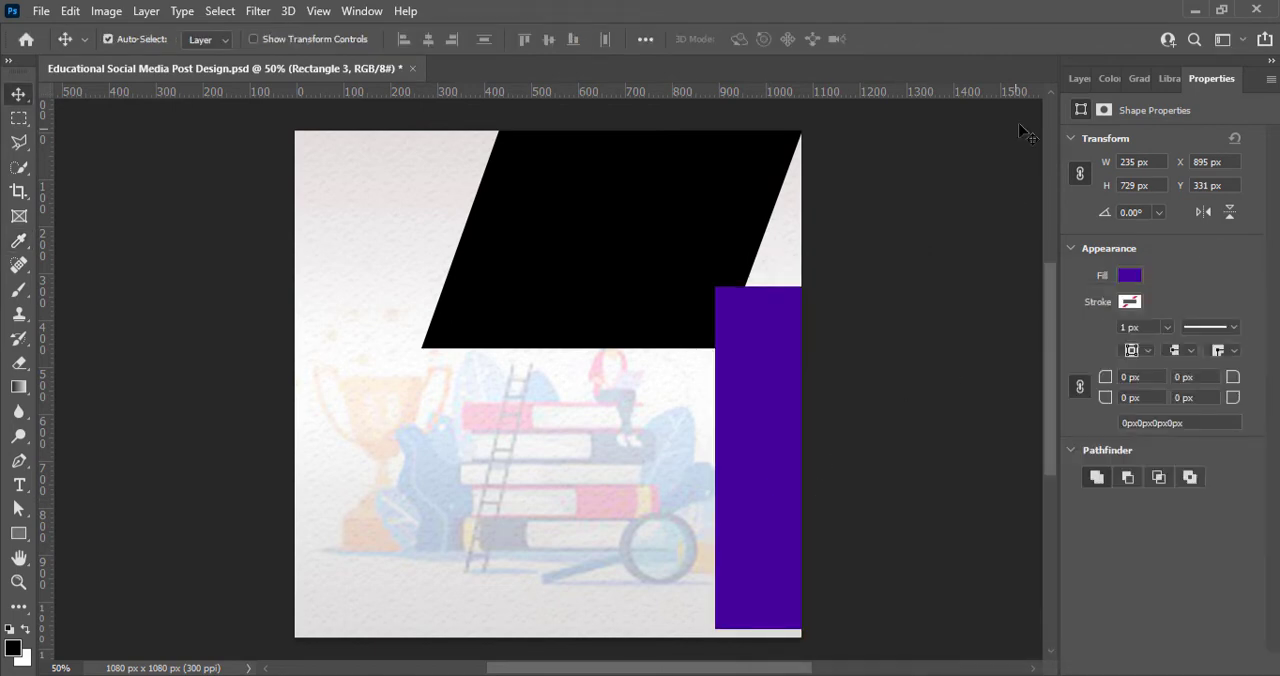
# Step: Stack the purple rectangle behind the black parallelogram and rotate it by about -26.76°
pyautogui.click(1080, 78)
pyautogui.click(1155, 235)
pyautogui.hotkey('ctrl', 't')
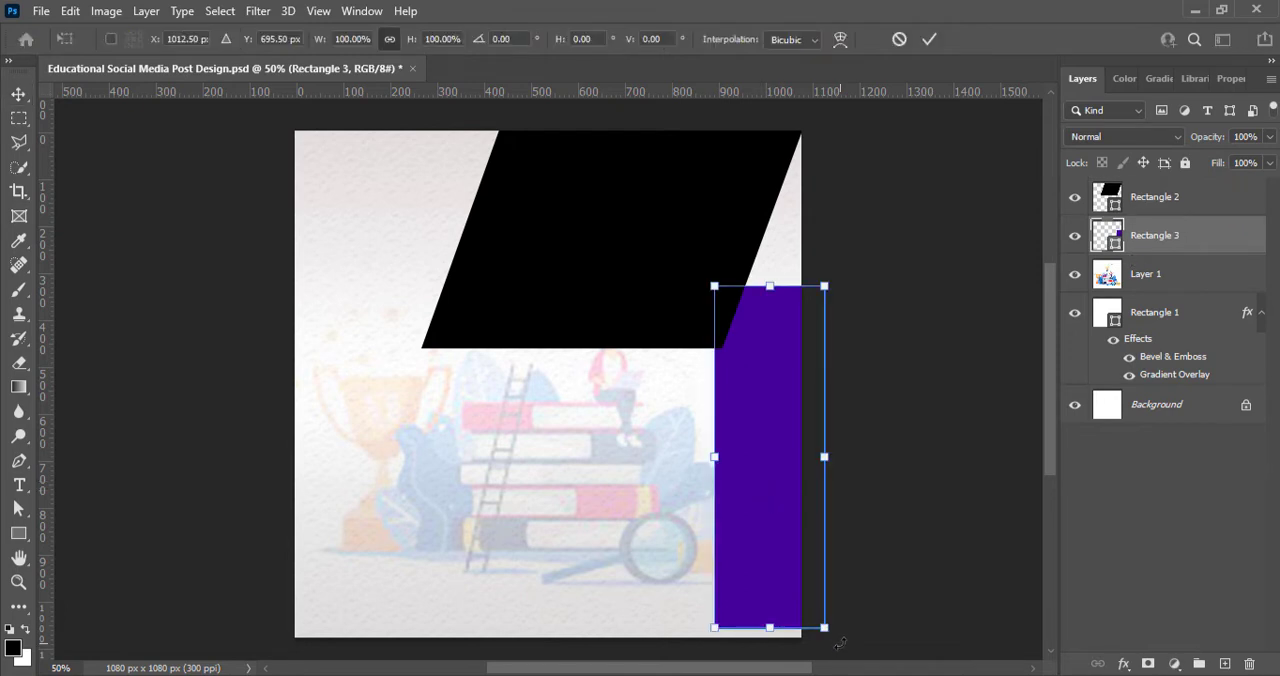
pyautogui.moveTo(840, 643); pyautogui.dragTo(917, 591)
# Step: Move the rotated purple rectangle up against the parallelogram's right side and narrow it to 79.83% width
pyautogui.moveTo(745, 446); pyautogui.dragTo(760, 382)
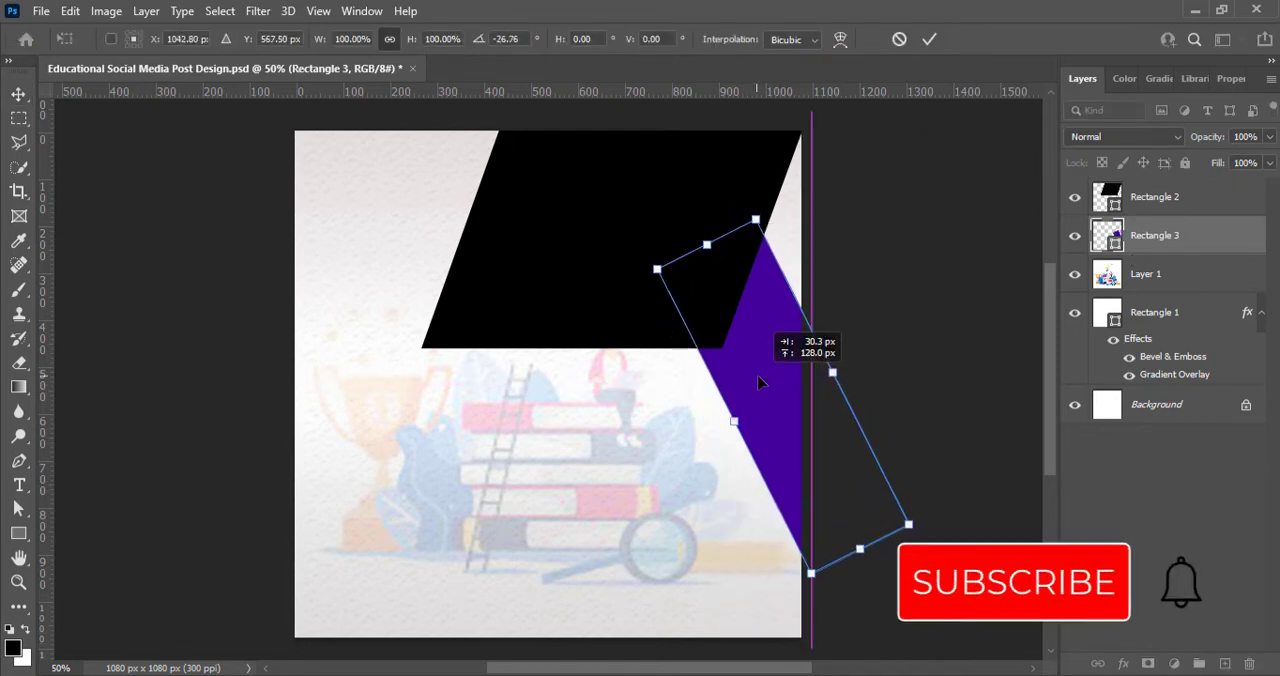
pyautogui.moveTo(734, 421); pyautogui.dragTo(755, 411)
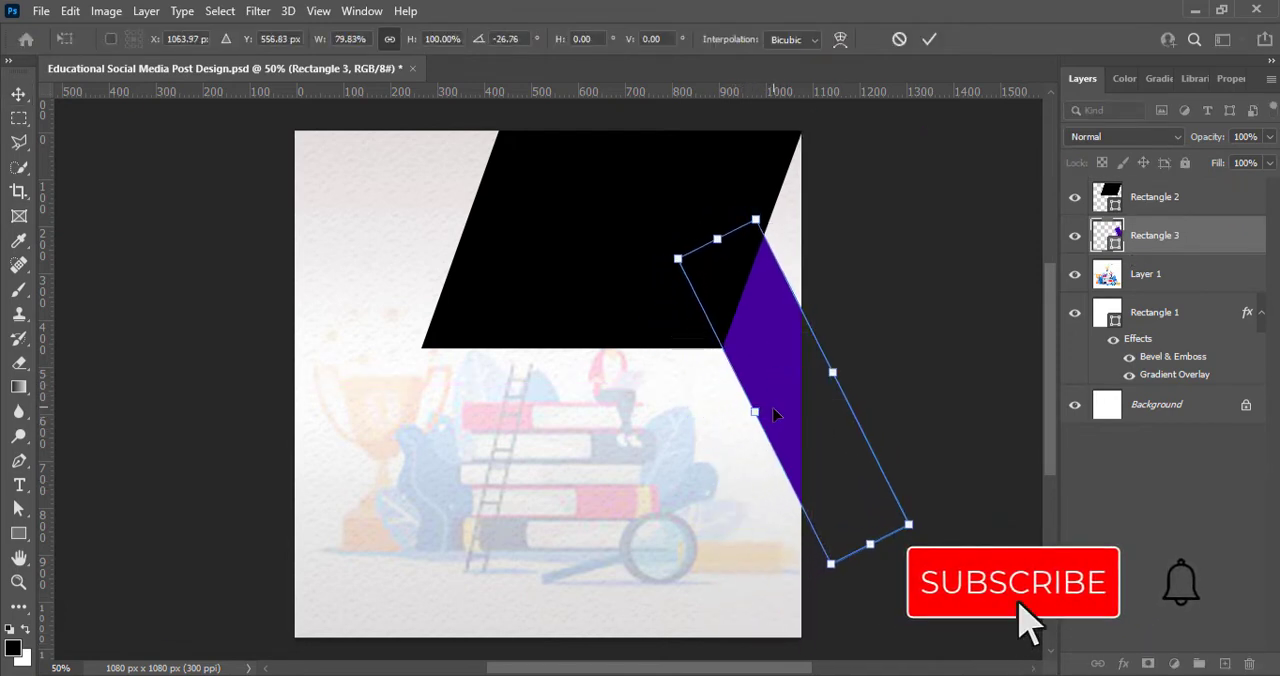
pyautogui.click(929, 39)
# Step: Enlarge the black parallelogram, realign its tip with the canvas's upper-right corner, and save the document
pyautogui.click(580, 237)
pyautogui.moveTo(580, 237); pyautogui.dragTo(574, 228)
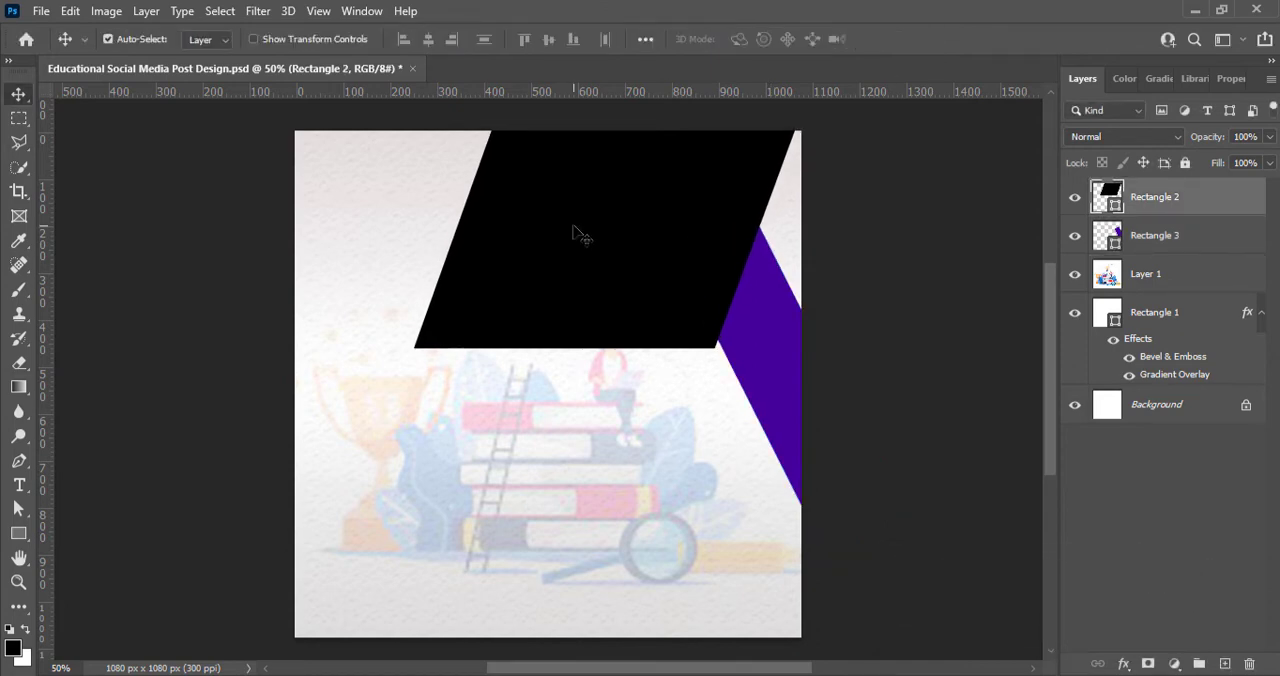
pyautogui.hotkey('ctrl', 't')
pyautogui.moveTo(589, 349); pyautogui.dragTo(589, 367)
pyautogui.moveTo(780, 130); pyautogui.dragTo(807, 113)
pyautogui.moveTo(720, 224); pyautogui.dragTo(714, 240)
pyautogui.click(929, 39)
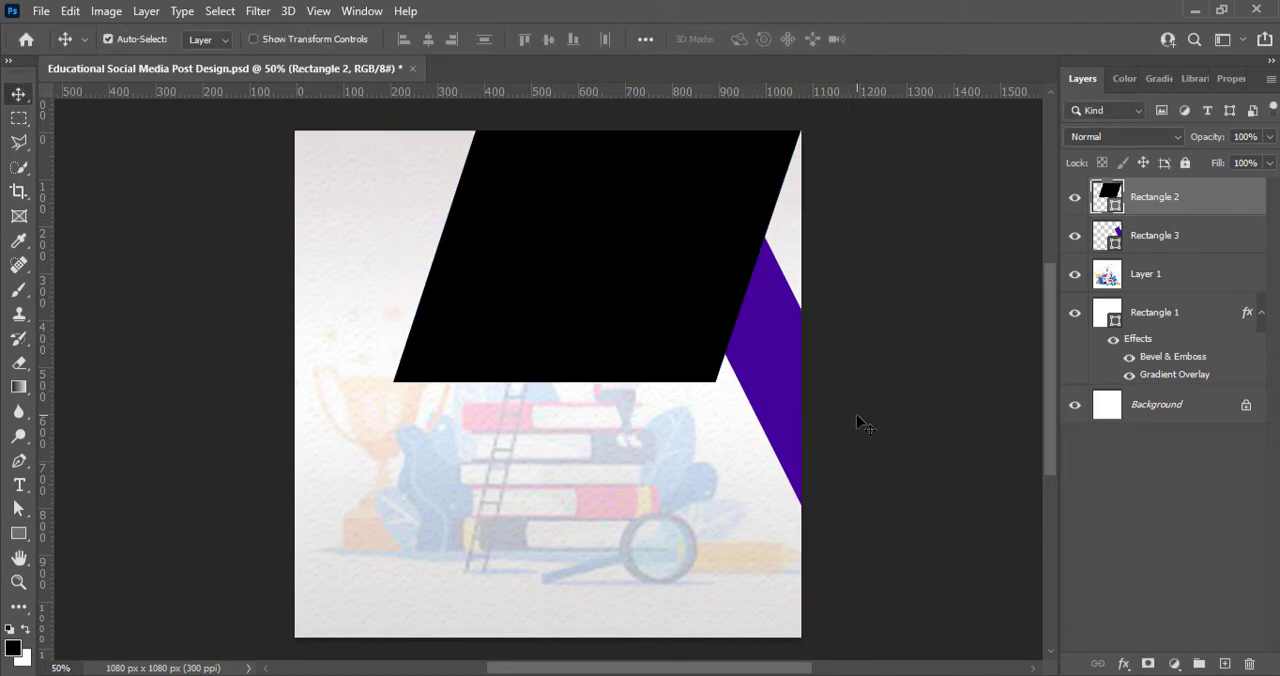
pyautogui.hotkey('ctrl', 's')
# Step: Move the purple rectangle down, enlarge it to about 112.66%, and align its edge with the black parallelogram's lower-right corner
pyautogui.moveTo(789, 422); pyautogui.dragTo(798, 478)
pyautogui.hotkey('ctrl', 't')
pyautogui.moveTo(686, 277); pyautogui.dragTo(655, 229)
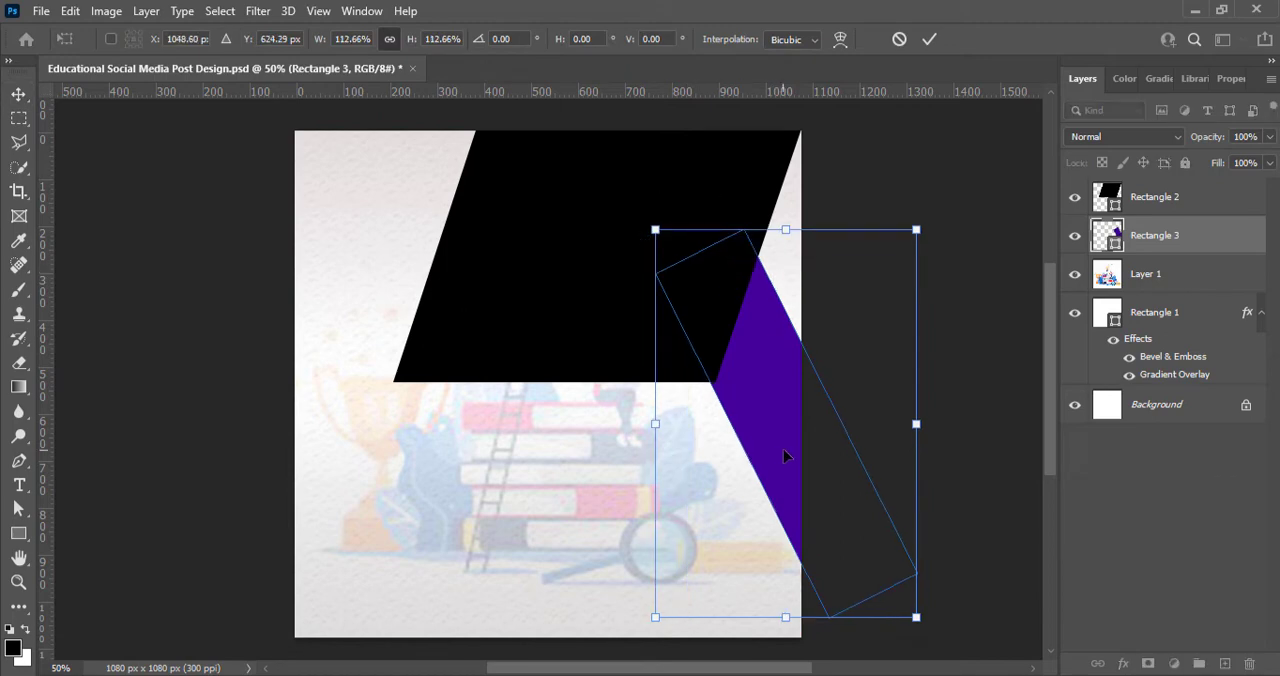
pyautogui.moveTo(784, 456); pyautogui.dragTo(792, 460)
pyautogui.press('Return')
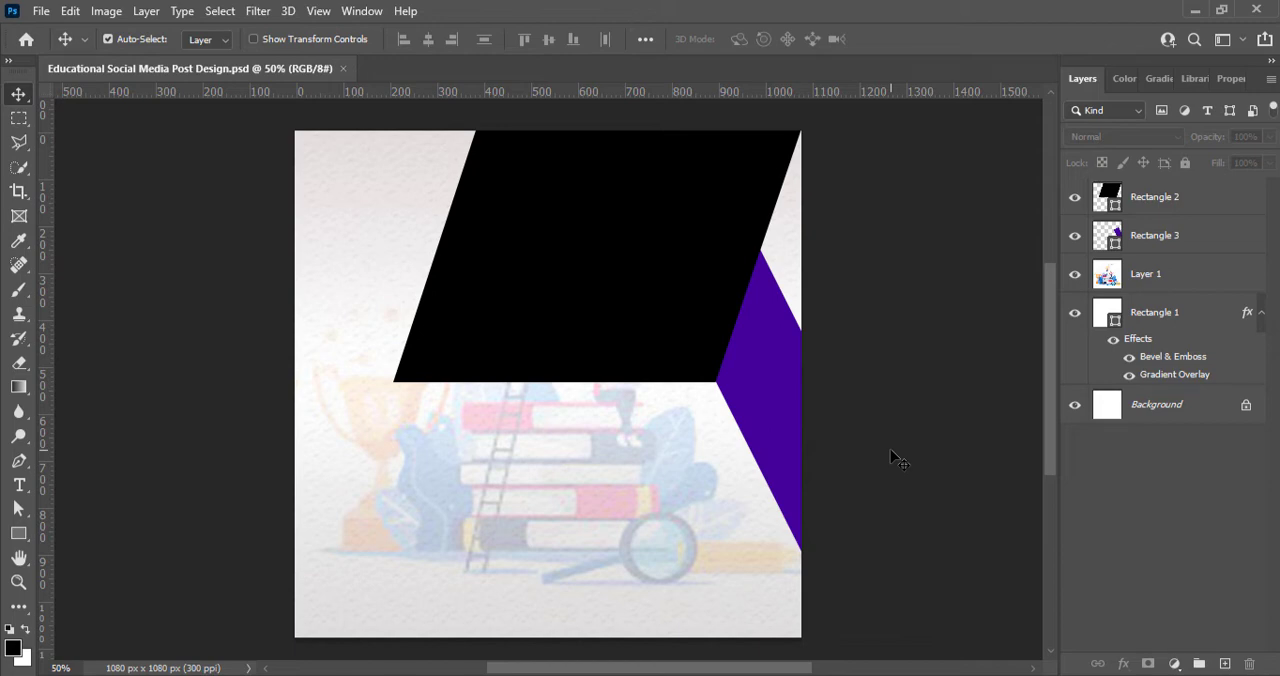
# Step: Move the black parallelogram up past the canvas's upper edge, keeping its slanted side meeting the canvas's upper-right corner
pyautogui.click(1136, 193)
pyautogui.hotkey('ctrl', 't')
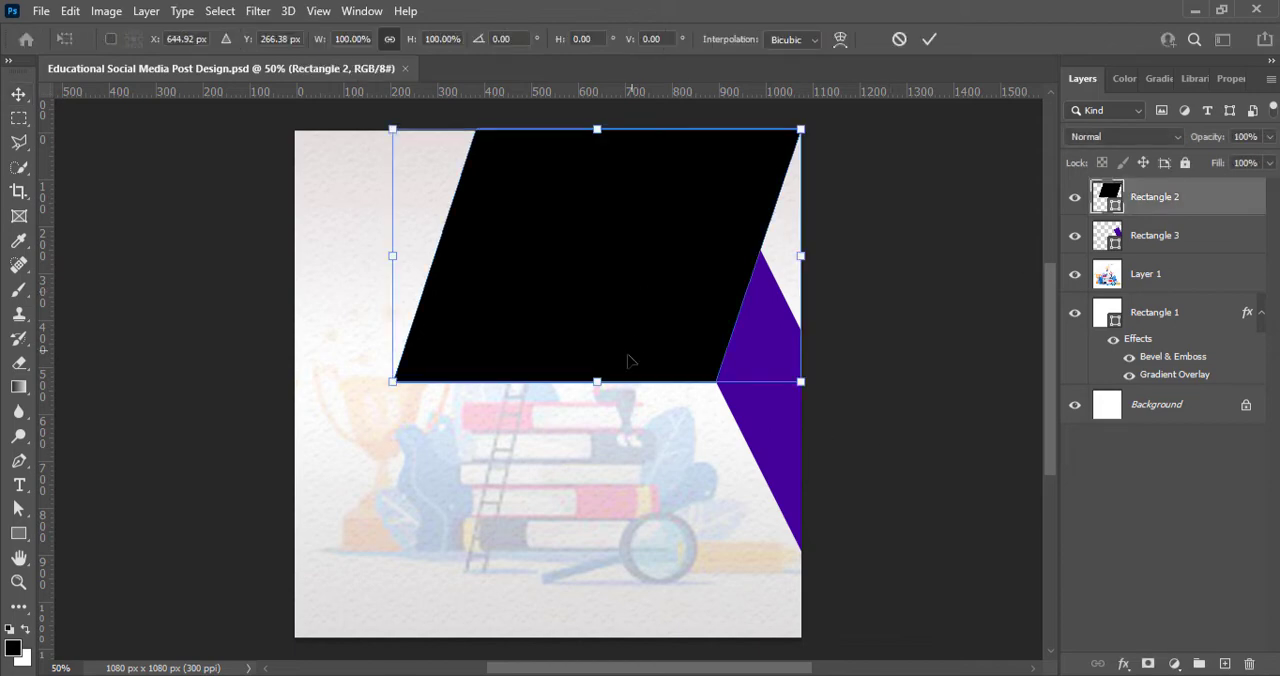
pyautogui.moveTo(643, 349); pyautogui.dragTo(643, 331)
pyautogui.press('Right')
pyautogui.press('Right')
pyautogui.press('Right')
pyautogui.press('Right')
pyautogui.press('Right')
pyautogui.press('Right')
pyautogui.press('Right')
pyautogui.press('Right')
pyautogui.press('Right')
pyautogui.press('Right')
pyautogui.press('Right')
pyautogui.press('Right')
pyautogui.press('Right')
pyautogui.press('Right')
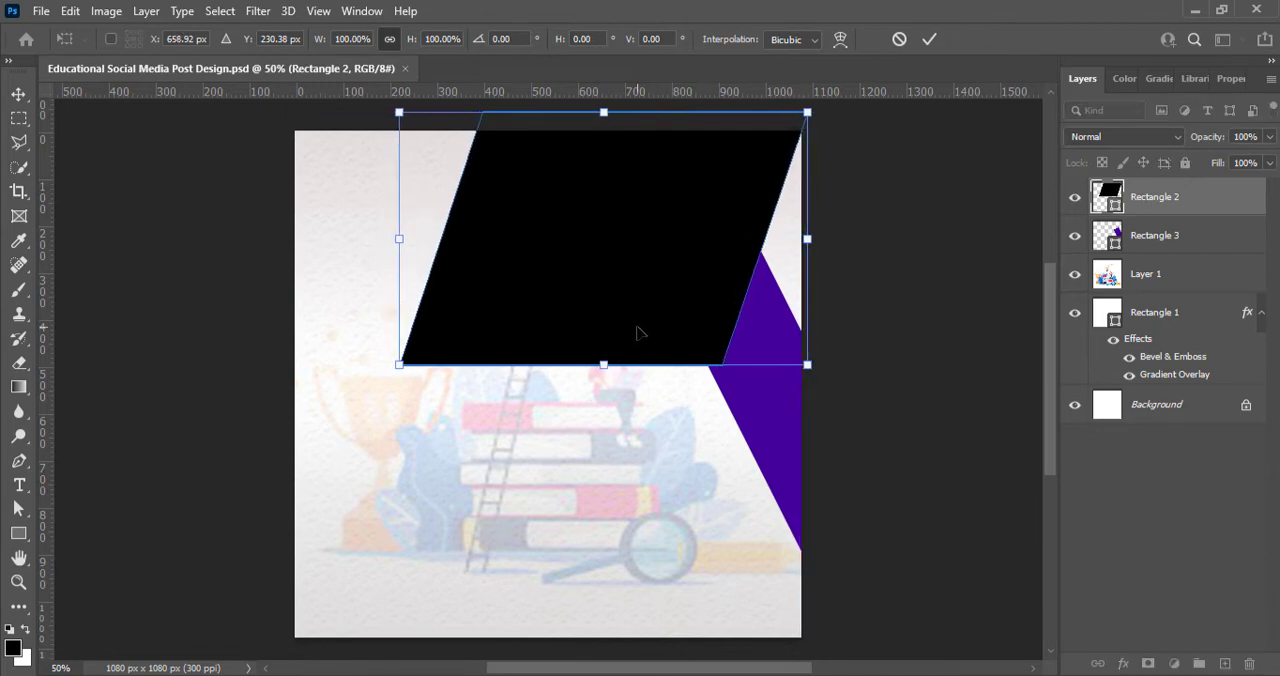
pyautogui.press('Up')
pyautogui.press('Up')
pyautogui.press('Up')
pyautogui.press('Up')
pyautogui.press('Up')
pyautogui.press('Up')
pyautogui.press('Up')
pyautogui.press('Up')
pyautogui.press('Up')
pyautogui.press('Up')
pyautogui.press('Up')
pyautogui.press('Up')
pyautogui.press('Up')
pyautogui.press('Up')
pyautogui.press('Up')
pyautogui.press('Up')
pyautogui.press('Up')
pyautogui.press('Up')
pyautogui.press('Right')
pyautogui.press('Right')
pyautogui.press('Right')
pyautogui.press('Right')
pyautogui.press('Right')
pyautogui.press('Right')
pyautogui.press('Right')
pyautogui.press('Right')
pyautogui.press('Left')
pyautogui.press('Left')
pyautogui.press('Left')
pyautogui.press('Left')
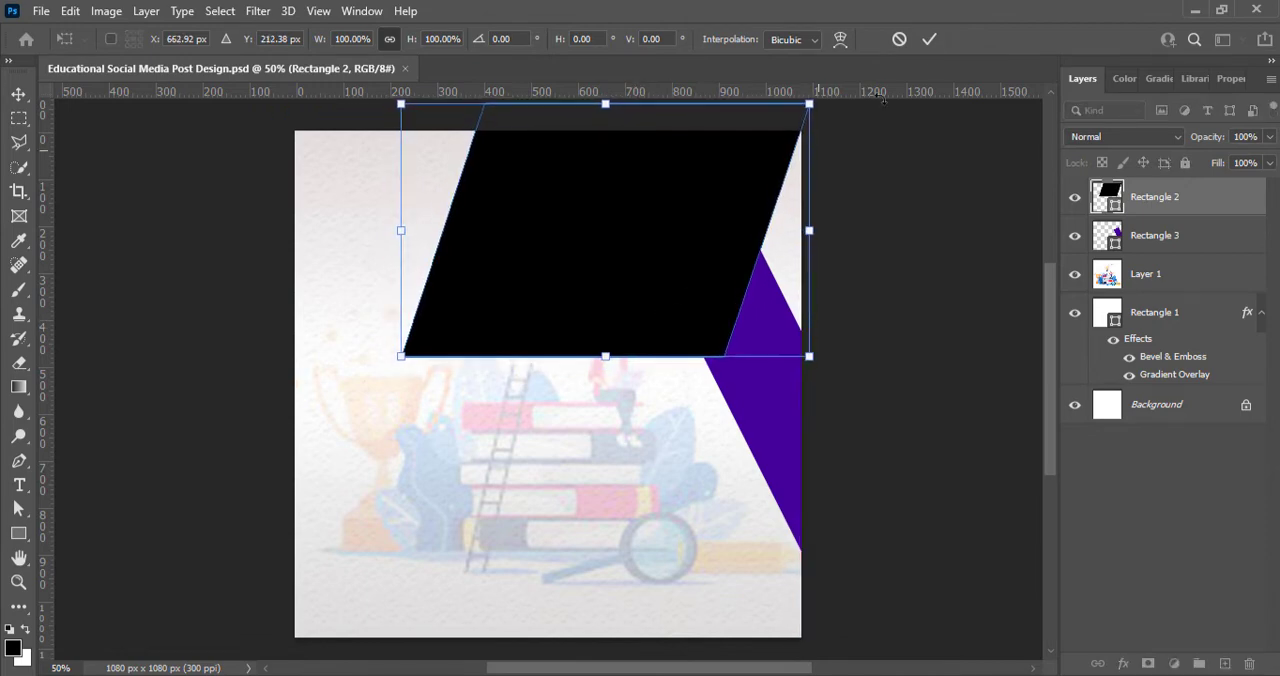
pyautogui.press('Return')
# Step: Raise the purple rectangle along the parallelogram's right side, rotate it by 7.65°, and enlarge it toward the upper left
pyautogui.click(766, 428)
pyautogui.hotkey('shift', 'Up')
pyautogui.hotkey('shift', 'Up')
pyautogui.hotkey('shift', 'Up')
pyautogui.hotkey('shift', 'Up')
pyautogui.hotkey('shift', 'Up')
pyautogui.hotkey('shift', 'Up')
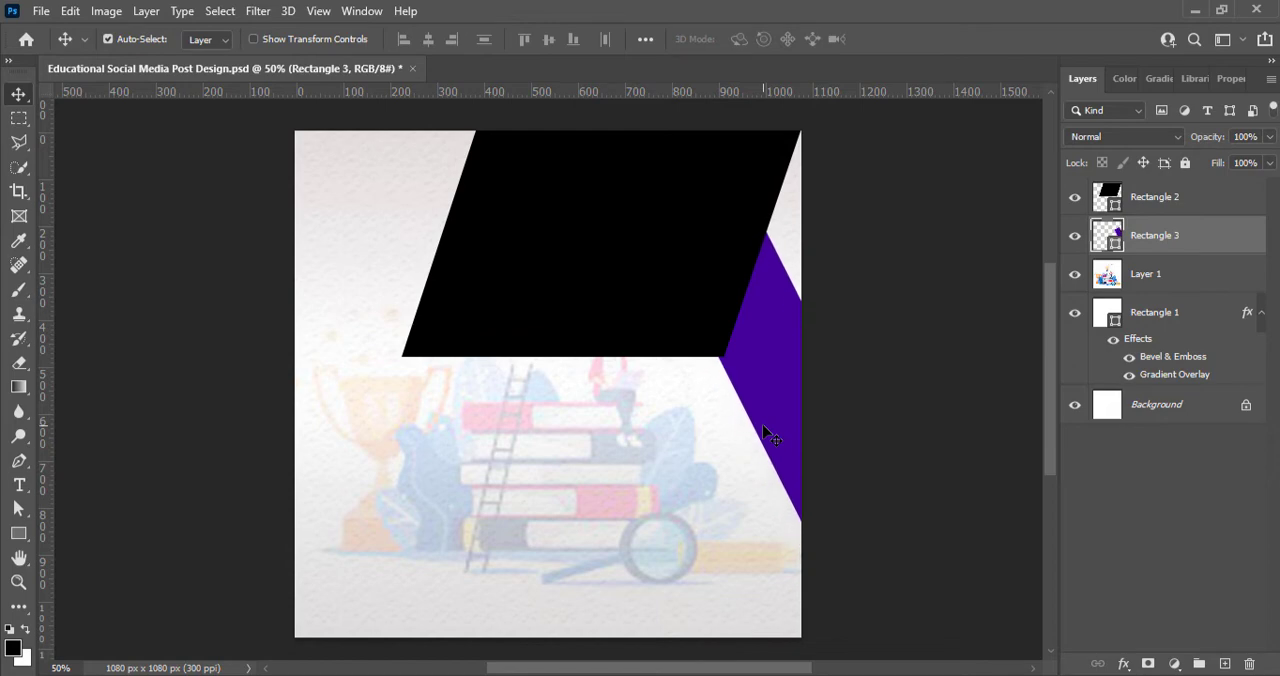
pyautogui.hotkey('shift', 'Up')
pyautogui.hotkey('shift', 'Up')
pyautogui.hotkey('ctrl', 't')
pyautogui.moveTo(959, 636); pyautogui.dragTo(927, 655)
pyautogui.moveTo(803, 423); pyautogui.dragTo(790, 417)
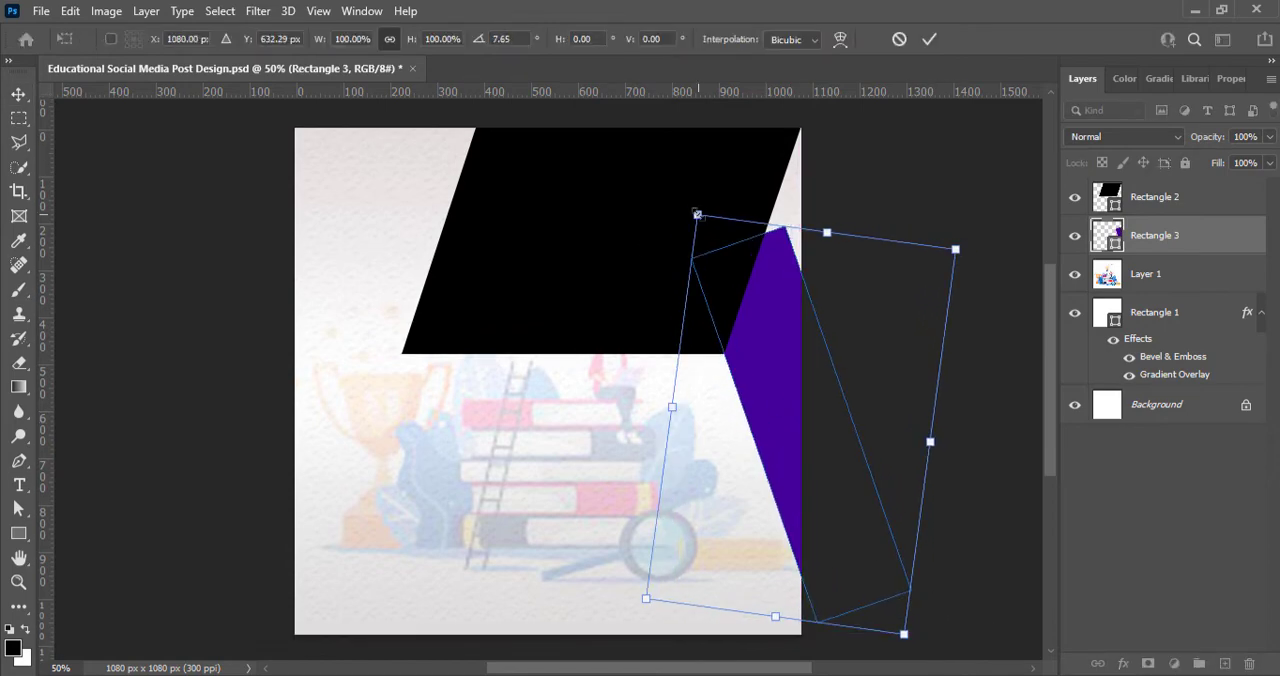
pyautogui.moveTo(697, 214); pyautogui.dragTo(666, 160)
pyautogui.press('Return')
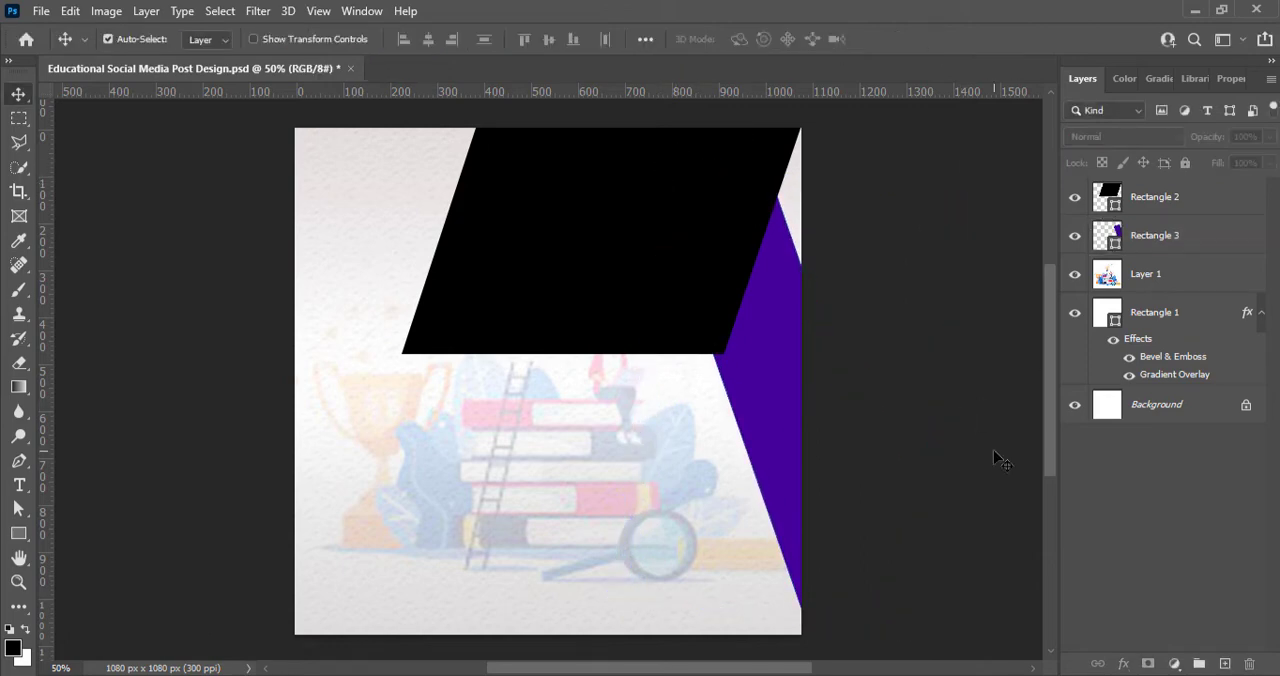
# Step: Draw a black rectangle about 573 × 491 px overhanging the canvas's left edge and shift it up over the parallelogram's lower corner
pyautogui.click(1224, 664)
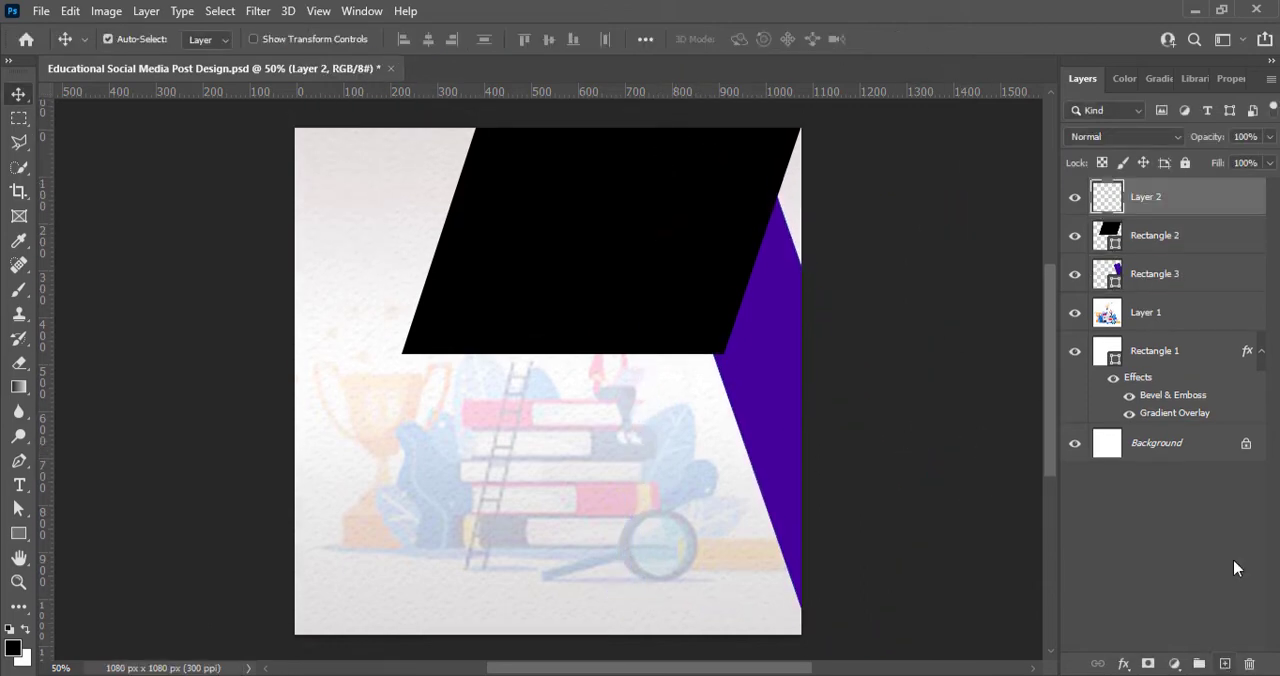
pyautogui.press('u')
pyautogui.moveTo(270, 346); pyautogui.dragTo(539, 575)
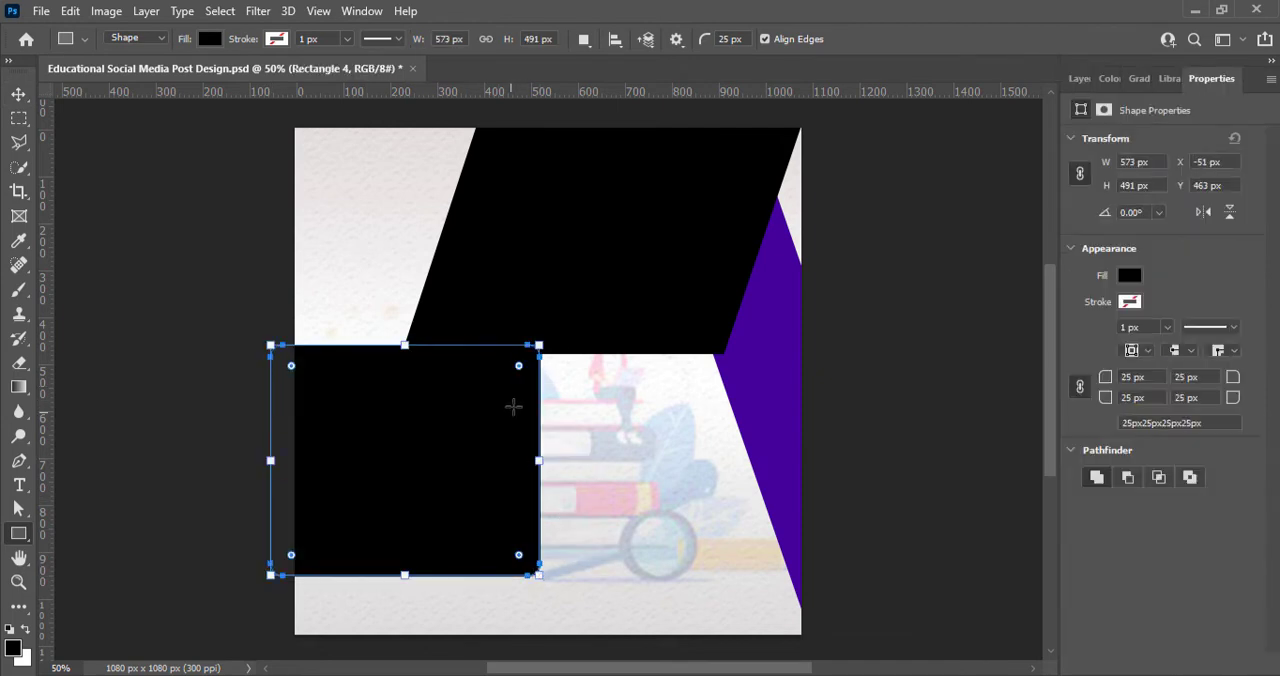
pyautogui.click(18, 94)
pyautogui.moveTo(409, 420)
pyautogui.mouseDown()
pyautogui.moveTo(389, 363)
pyautogui.moveTo(406, 400)
pyautogui.mouseUp()
# Step: Distort the new rectangle by pulling its lower-right corner inward to a -18.68° slant, and shift it up slightly
pyautogui.hotkey('ctrl', 't')
pyautogui.rightClick(404, 396)
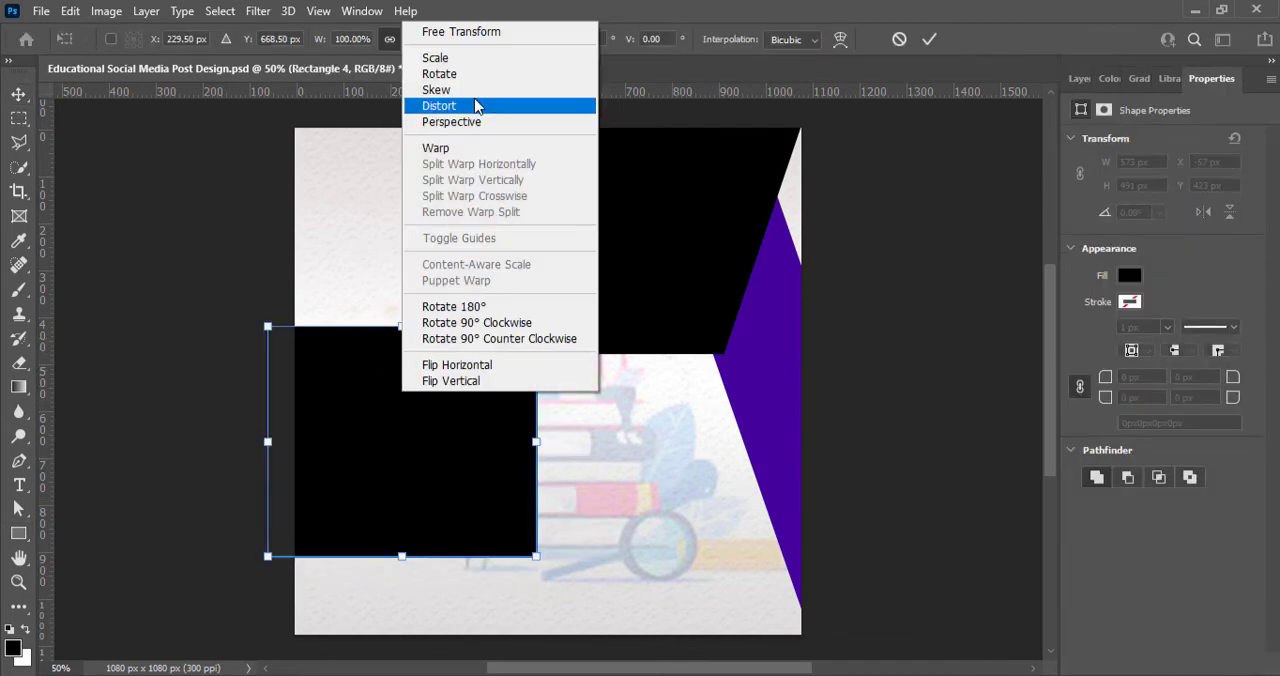
pyautogui.click(477, 106)
pyautogui.moveTo(536, 563); pyautogui.dragTo(458, 566)
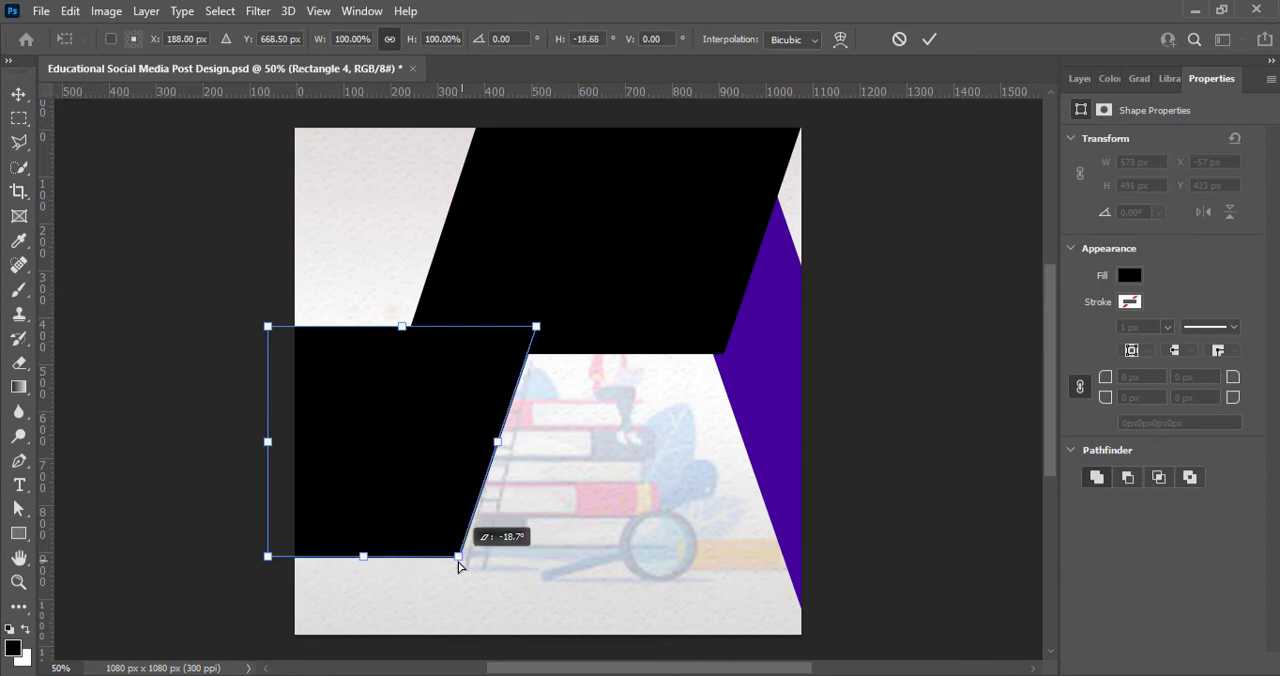
pyautogui.moveTo(398, 515); pyautogui.dragTo(397, 510)
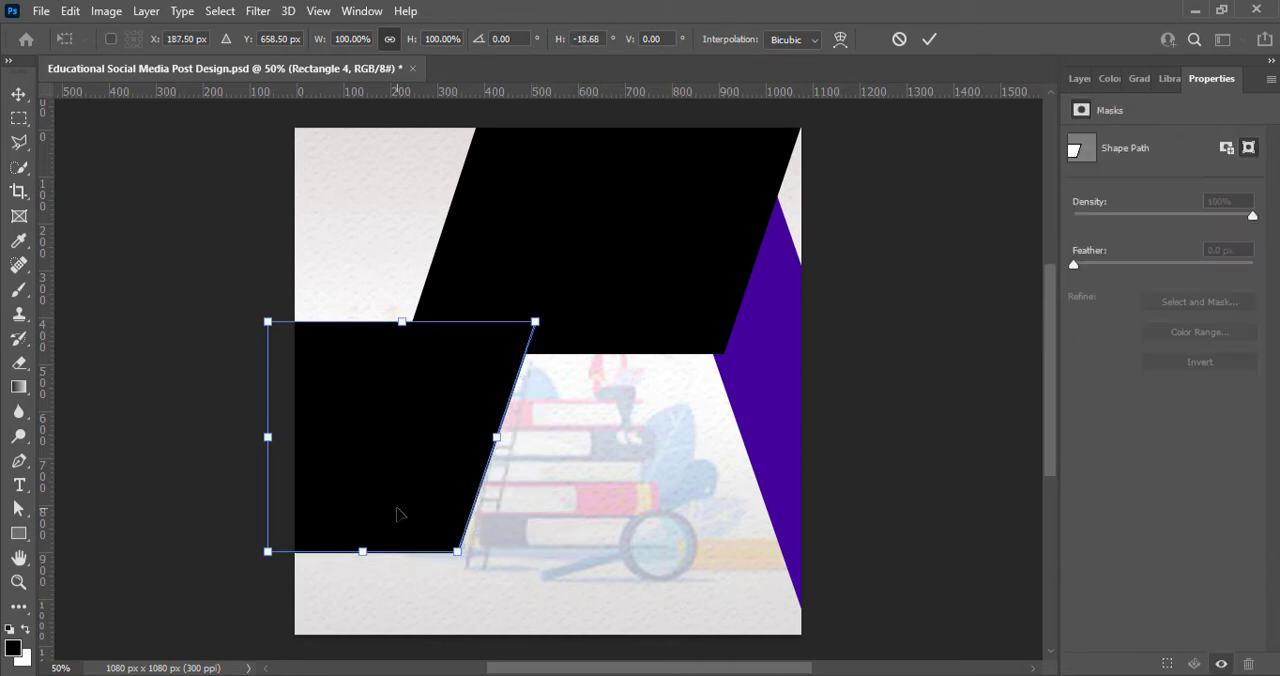
pyautogui.click(930, 39)
# Step: Fill the left slanted shape with purple 43029b sampled from the right shape and set its opacity to 75%
pyautogui.click(1080, 78)
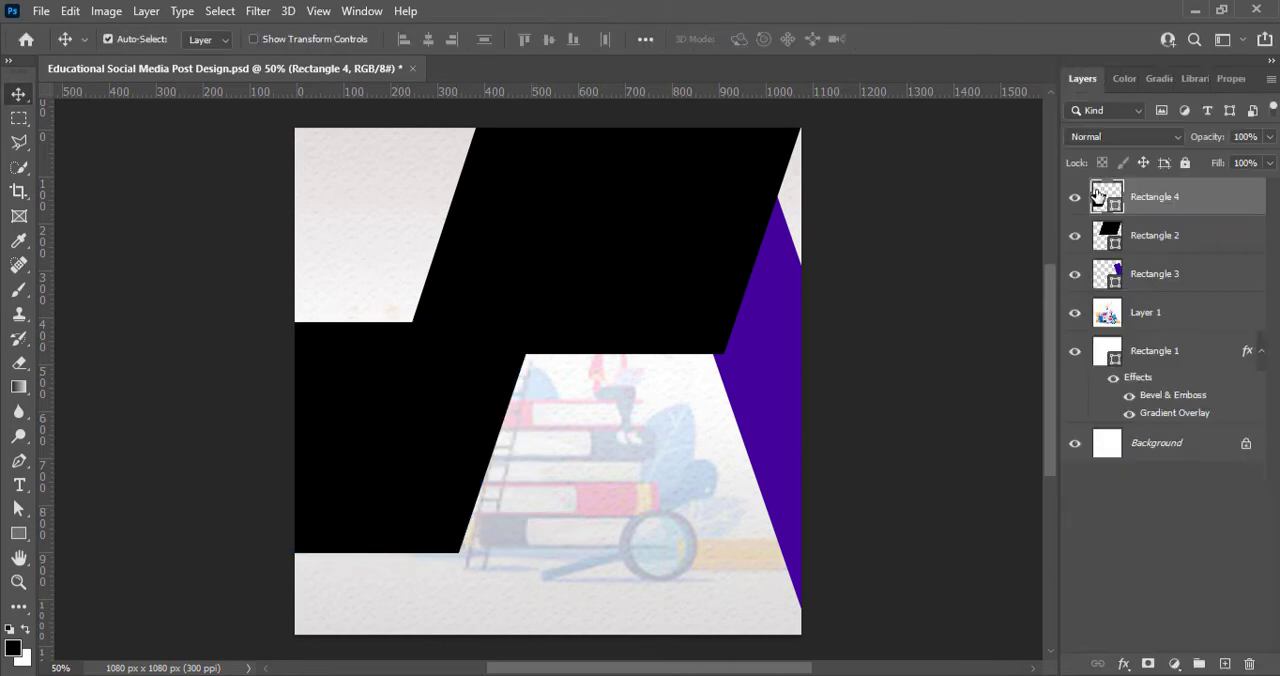
pyautogui.doubleClick(1104, 194)
pyautogui.click(758, 396)
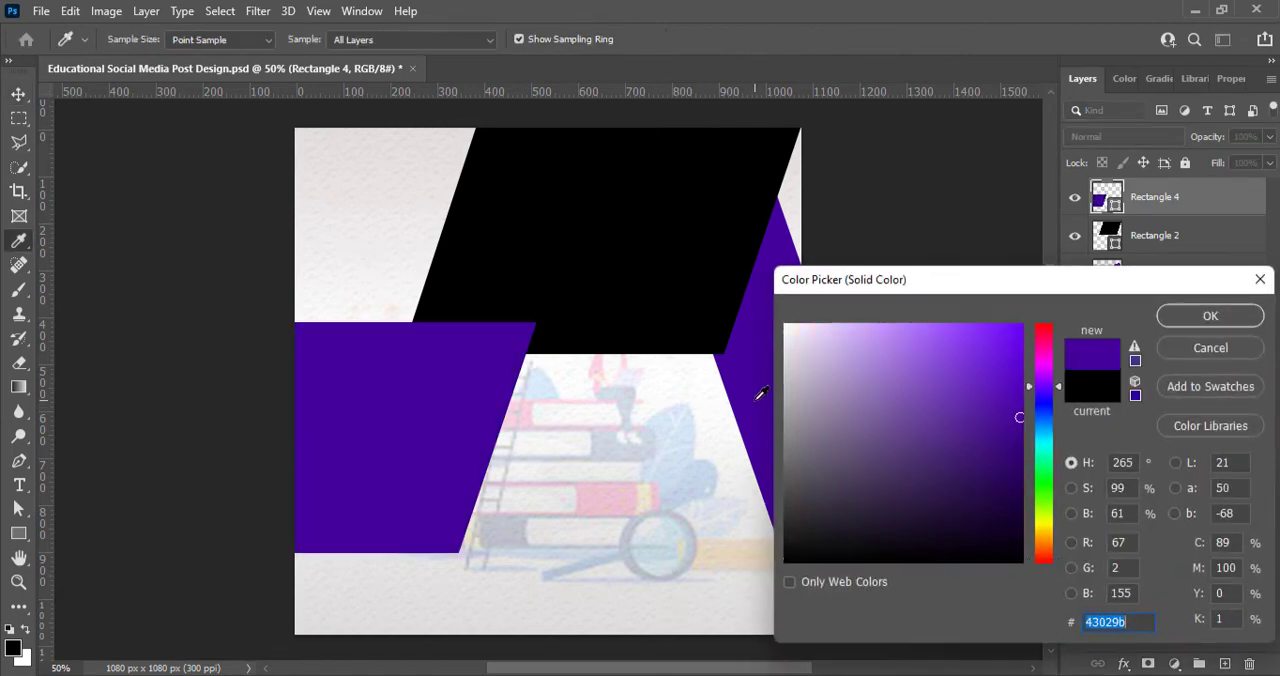
pyautogui.click(1210, 316)
pyautogui.click(1200, 200)
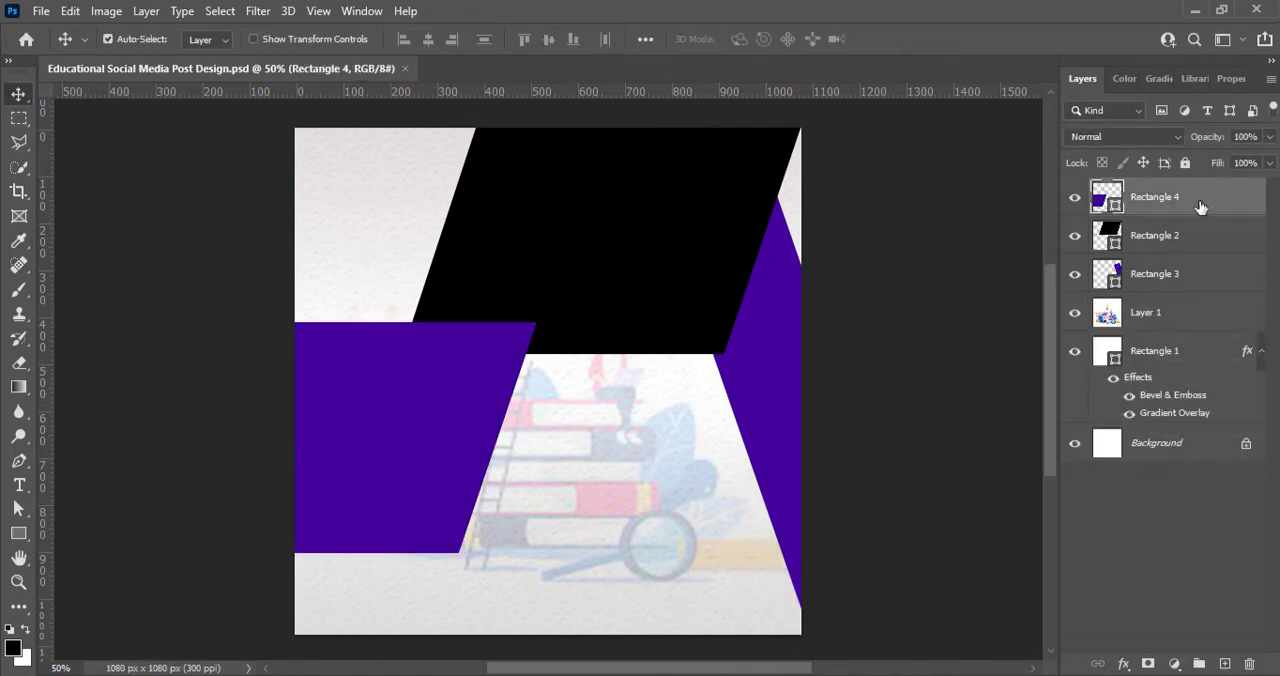
pyautogui.click(1269, 136)
pyautogui.moveTo(1268, 162); pyautogui.dragTo(1244, 166)
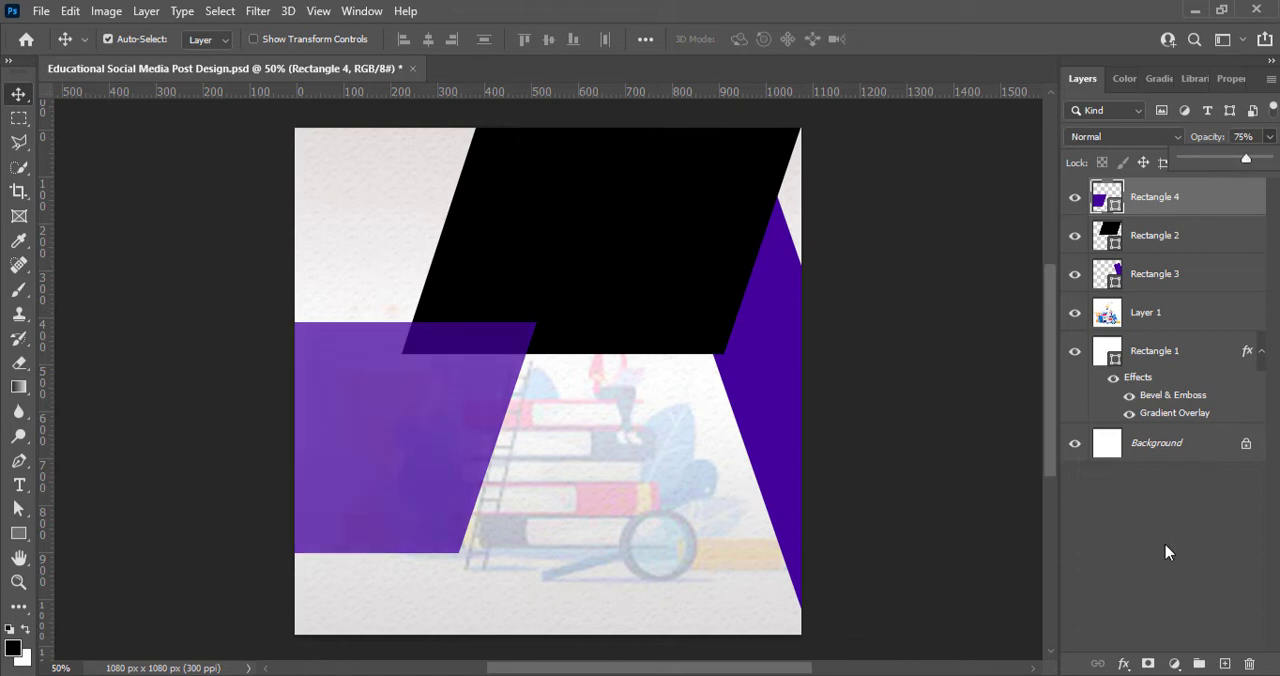
# Step: Darken the left slanted shape's fill and shift its hue toward blue
pyautogui.doubleClick(1107, 199)
pyautogui.moveTo(1024, 435); pyautogui.dragTo(1021, 454)
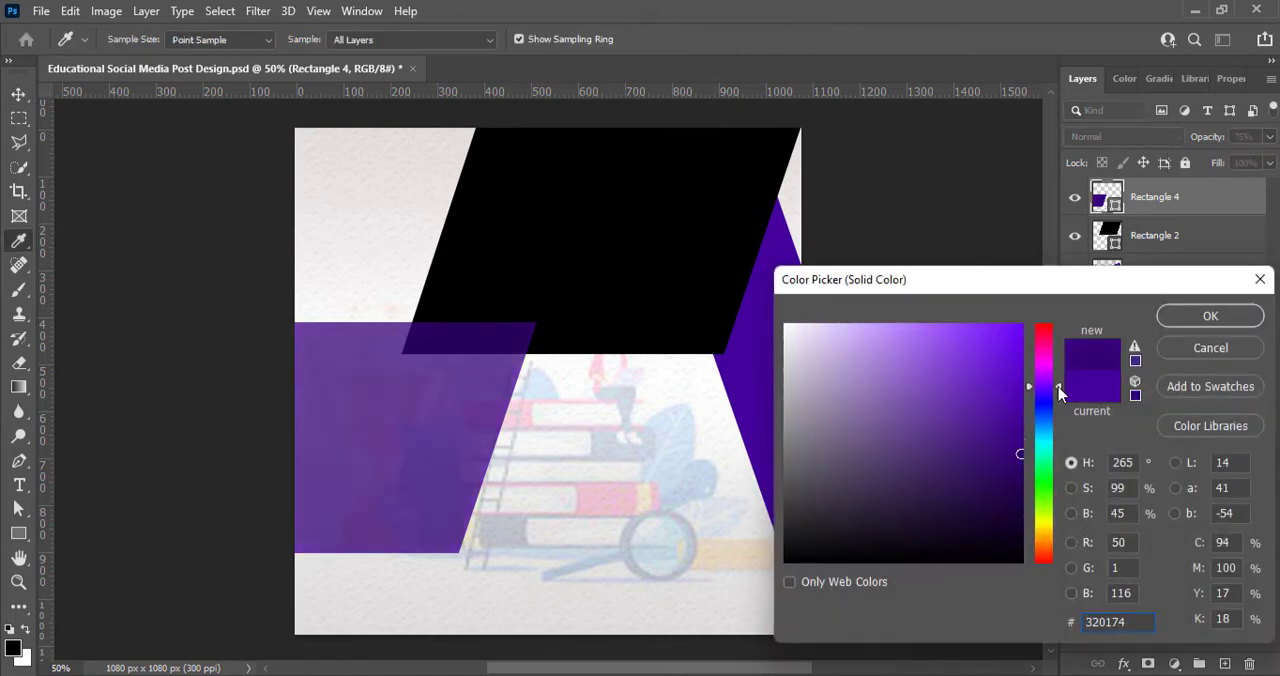
pyautogui.moveTo(1057, 387); pyautogui.dragTo(1050, 396)
pyautogui.click(1187, 320)
pyautogui.press('v')
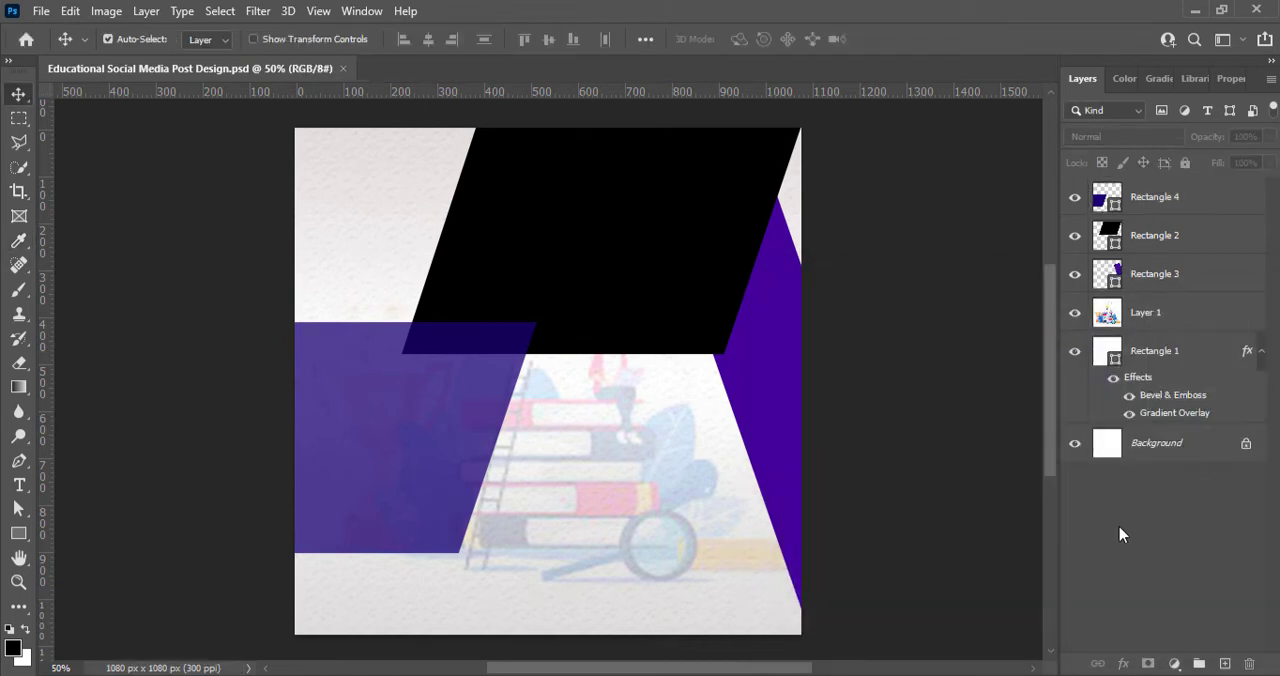
# Step: Draw a tall rectangle about 175 × 427 px in the canvas's lower middle and fill it with golden yellow
pyautogui.click(1225, 664)
pyautogui.click(18, 533)
pyautogui.moveTo(583, 333)
pyautogui.mouseDown()
pyautogui.moveTo(669, 503)
pyautogui.moveTo(665, 534)
pyautogui.mouseUp()
pyautogui.click(1129, 275)
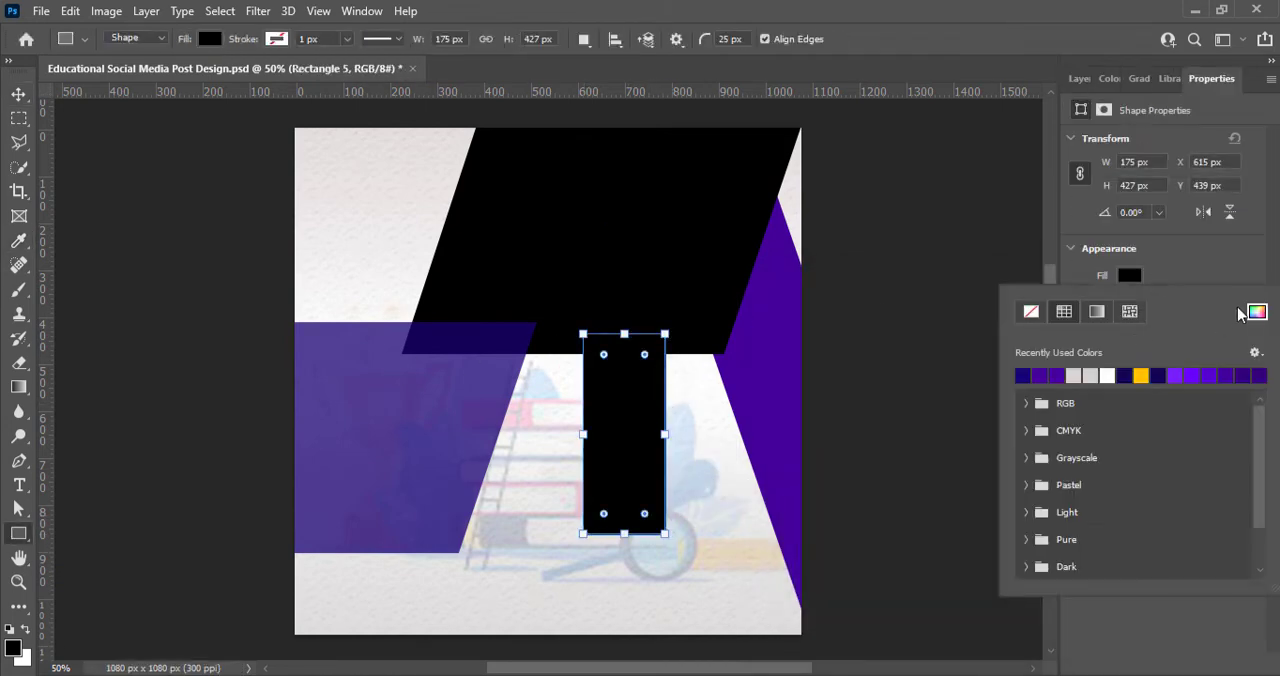
pyautogui.click(1258, 318)
pyautogui.moveTo(1048, 539); pyautogui.dragTo(1047, 536)
pyautogui.click(1007, 335)
pyautogui.click(1210, 316)
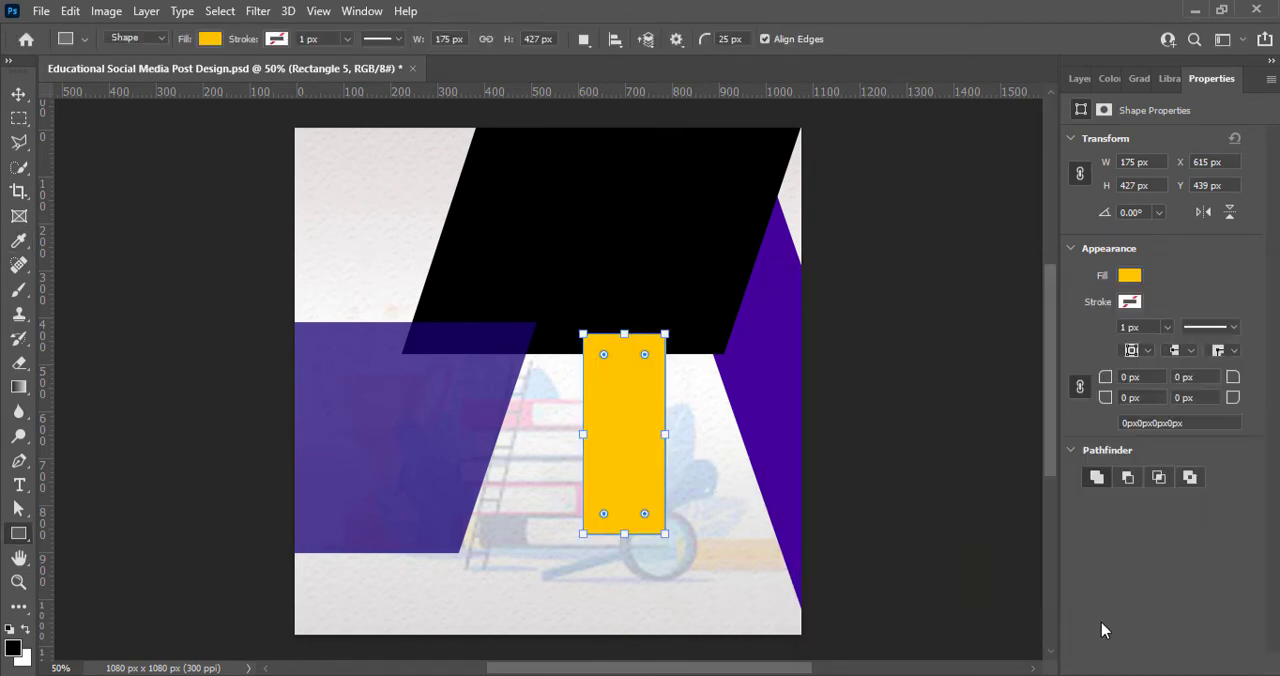
# Step: Align the yellow rectangle's upper edge with the left shape's and distort both lower corners leftward into a matching parallelogram
pyautogui.press('v')
pyautogui.moveTo(621, 428)
pyautogui.mouseDown()
pyautogui.moveTo(619, 417)
pyautogui.moveTo(633, 424)
pyautogui.mouseUp()
pyautogui.hotkey('ctrl', 't')
pyautogui.rightClick(670, 455)
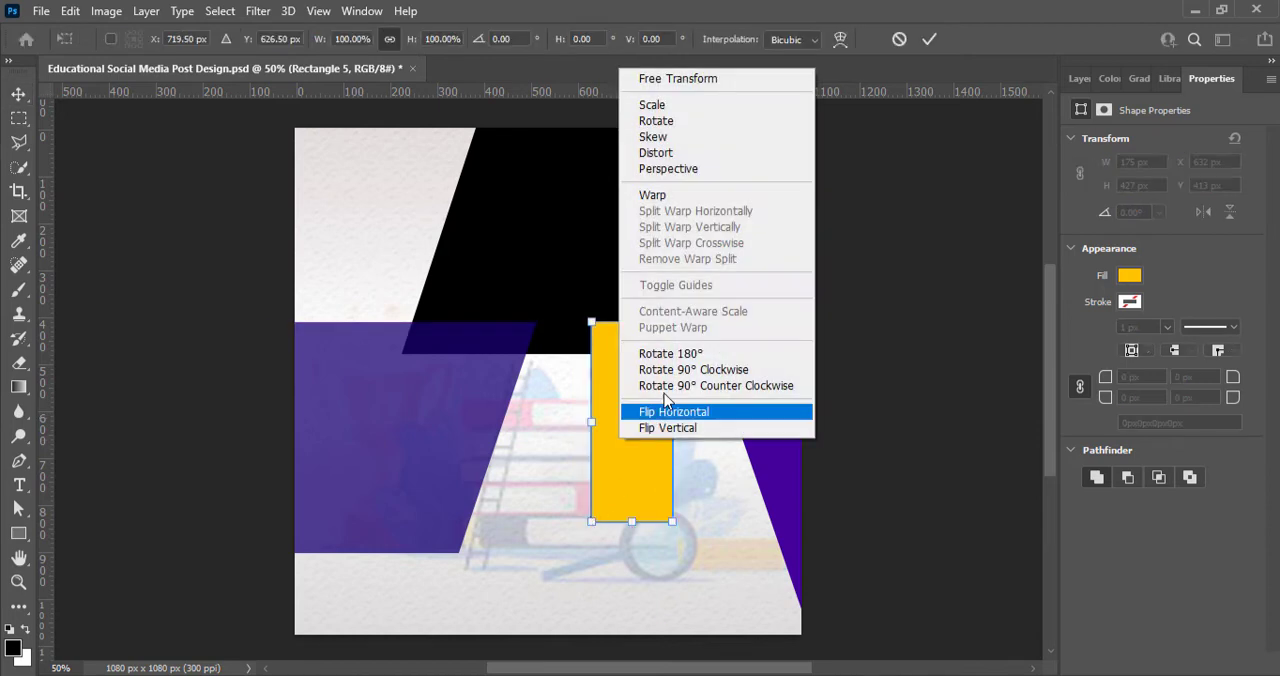
pyautogui.click(665, 410)
pyautogui.moveTo(592, 524); pyautogui.dragTo(531, 537)
pyautogui.moveTo(671, 530); pyautogui.dragTo(616, 533)
pyautogui.click(929, 39)
pyautogui.click(889, 428)
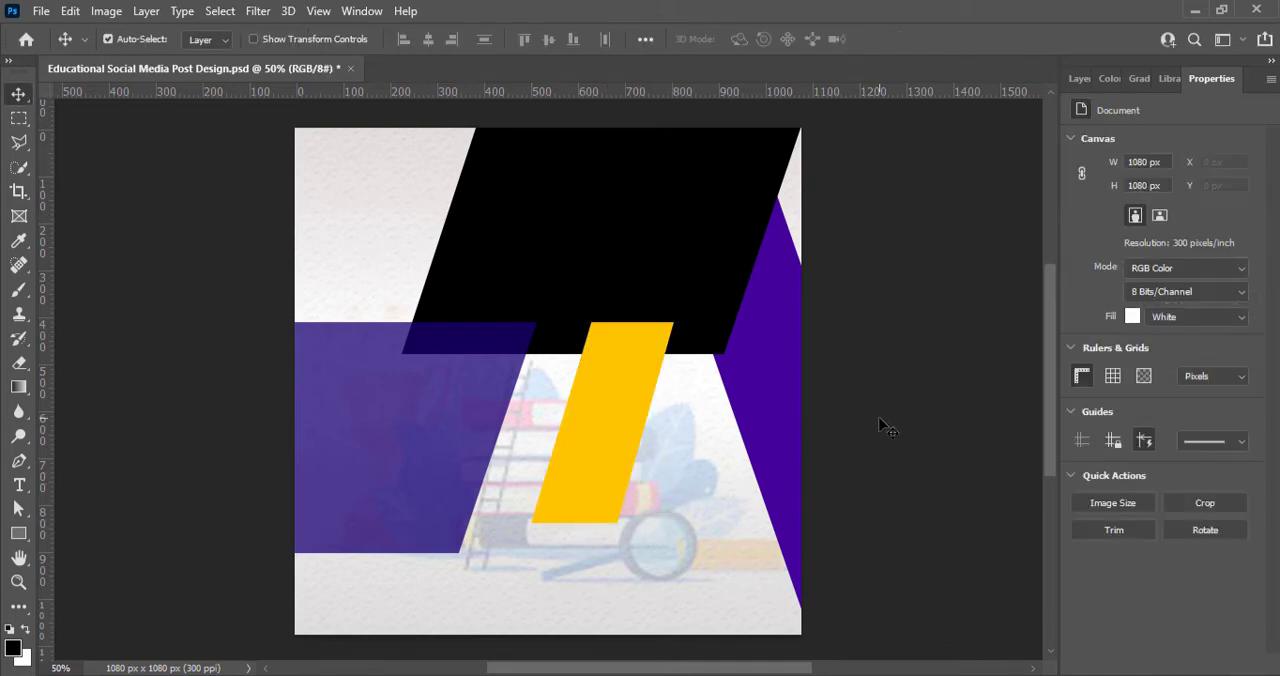
# Step: Lower the yellow parallelogram's opacity so the artwork behind it shows through
pyautogui.click(1080, 78)
pyautogui.click(657, 386)
pyautogui.click(1270, 137)
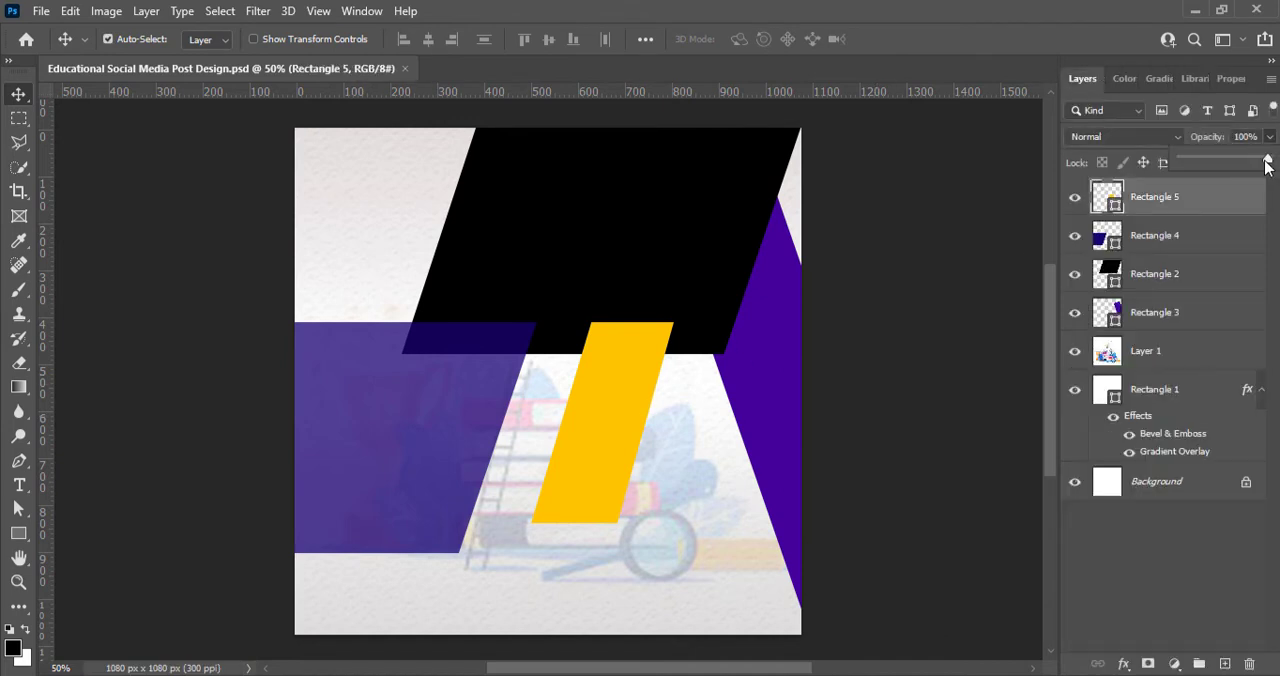
pyautogui.moveTo(1270, 161); pyautogui.dragTo(1248, 168)
# Step: Paste the photo of students with laptops and enlarge it to cover the black parallelogram
pyautogui.hotkey('ctrl', 'v')
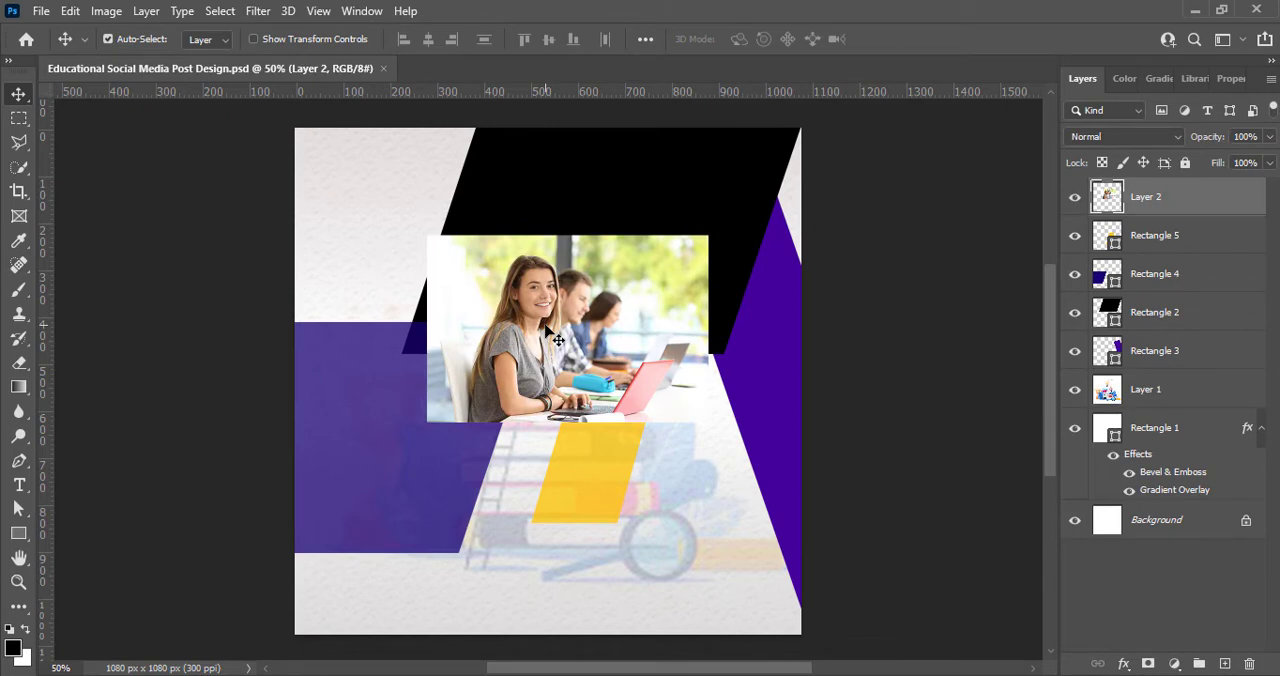
pyautogui.hotkey('ctrl', 't')
pyautogui.moveTo(709, 423); pyautogui.dragTo(792, 479)
pyautogui.moveTo(426, 235); pyautogui.dragTo(385, 162)
pyautogui.moveTo(542, 265); pyautogui.dragTo(547, 183)
pyautogui.moveTo(373, 110); pyautogui.dragTo(386, 118)
pyautogui.click(929, 40)
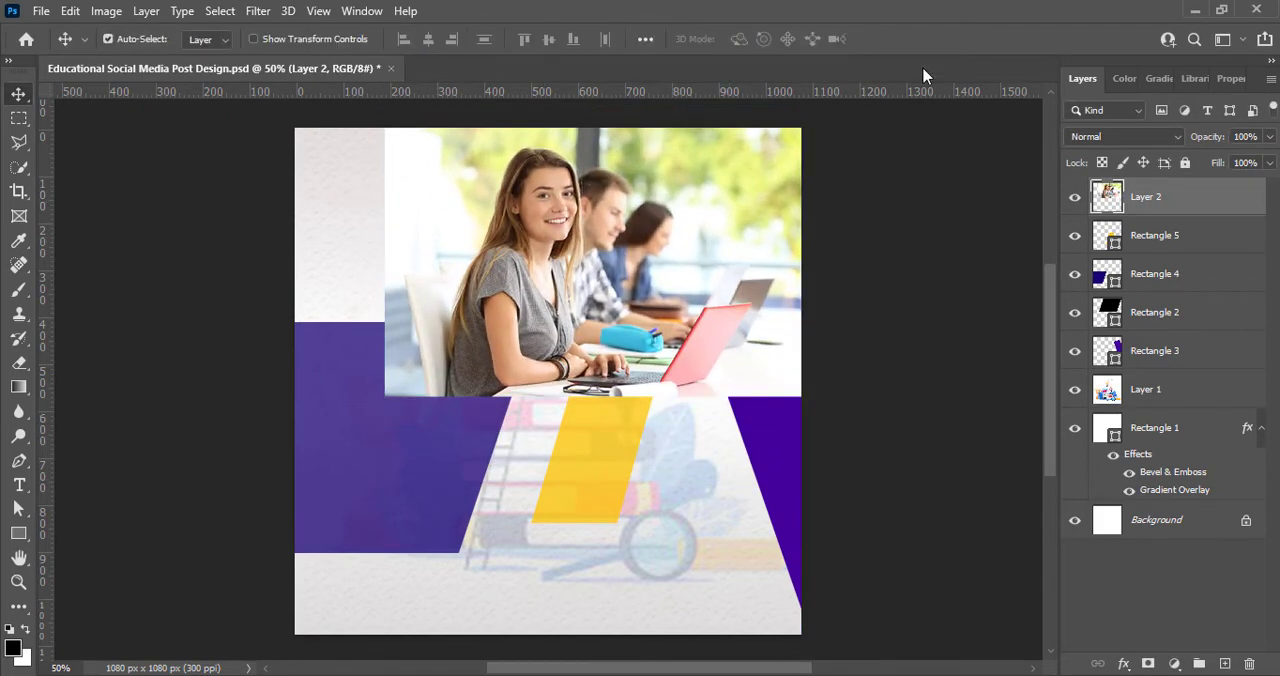
# Step: Stack the photo directly above the black parallelogram, clip it to that shape, and reposition it so the students' faces fit inside
pyautogui.moveTo(1157, 199); pyautogui.dragTo(1137, 292)
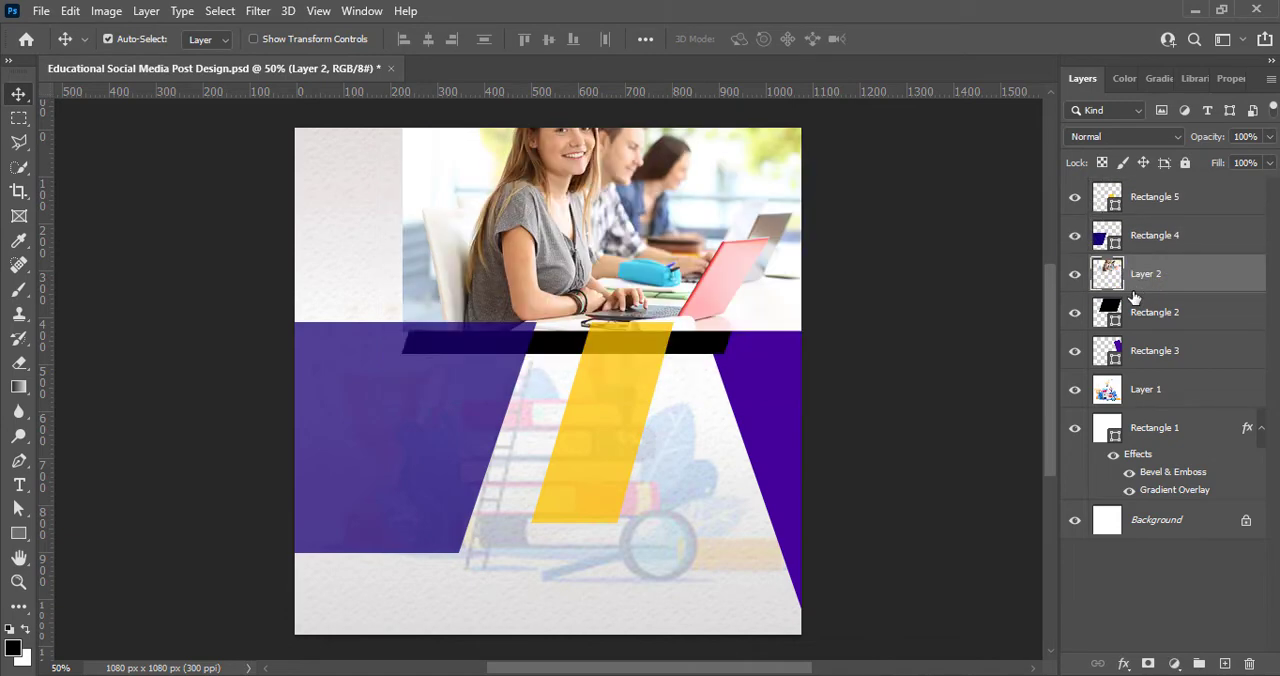
pyautogui.rightClick(1128, 297)
pyautogui.click(1020, 362)
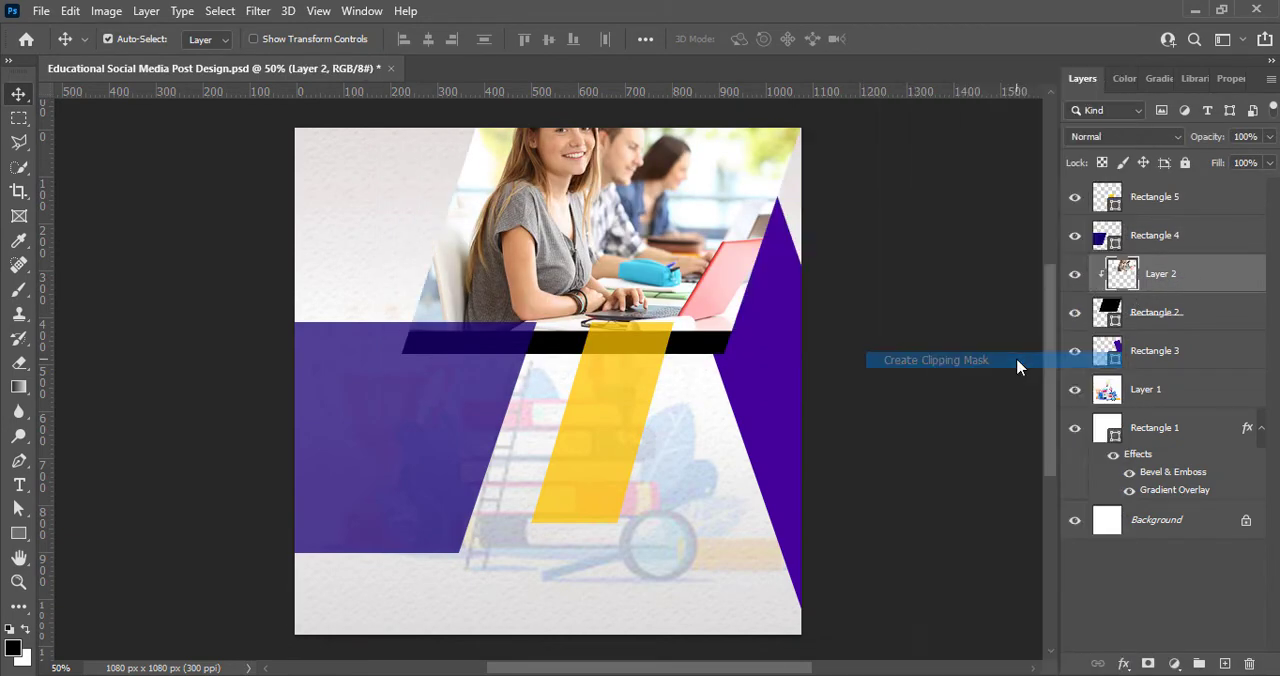
pyautogui.moveTo(716, 250); pyautogui.dragTo(708, 275)
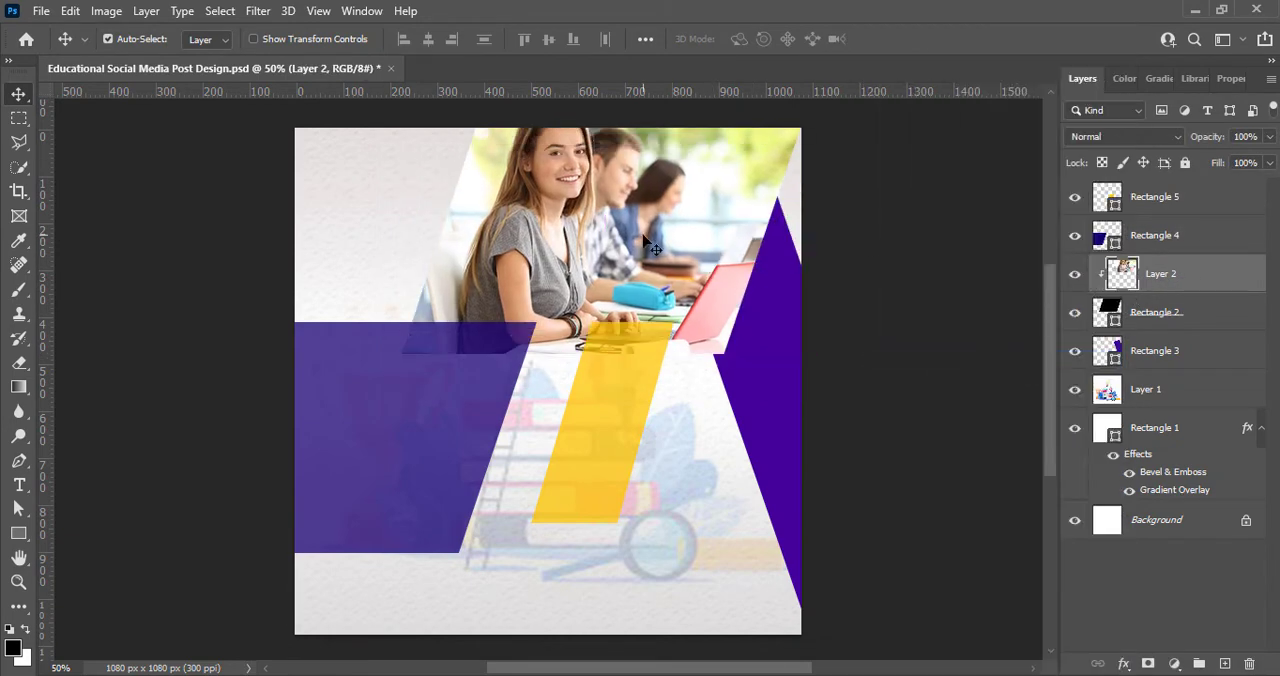
pyautogui.moveTo(643, 236); pyautogui.dragTo(640, 255)
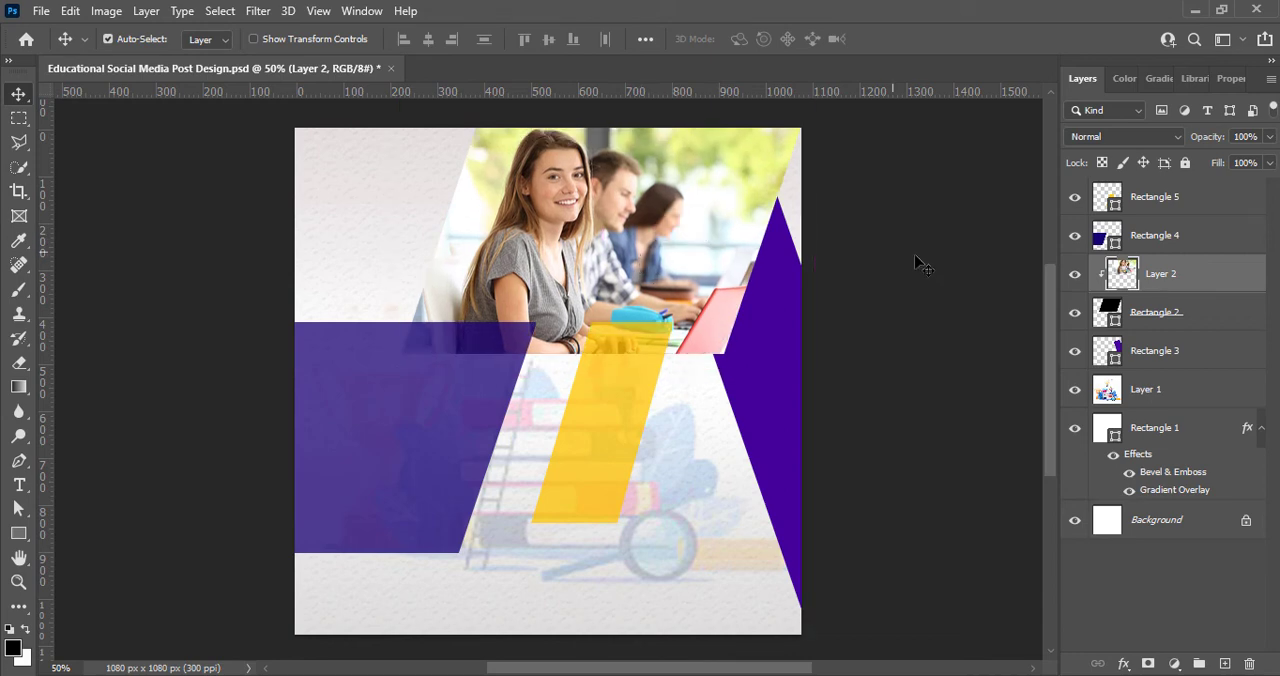
pyautogui.click(922, 265)
# Step: Boost the color intensity of the clipped student photo with a Vibrance adjustment
pyautogui.click(106, 11)
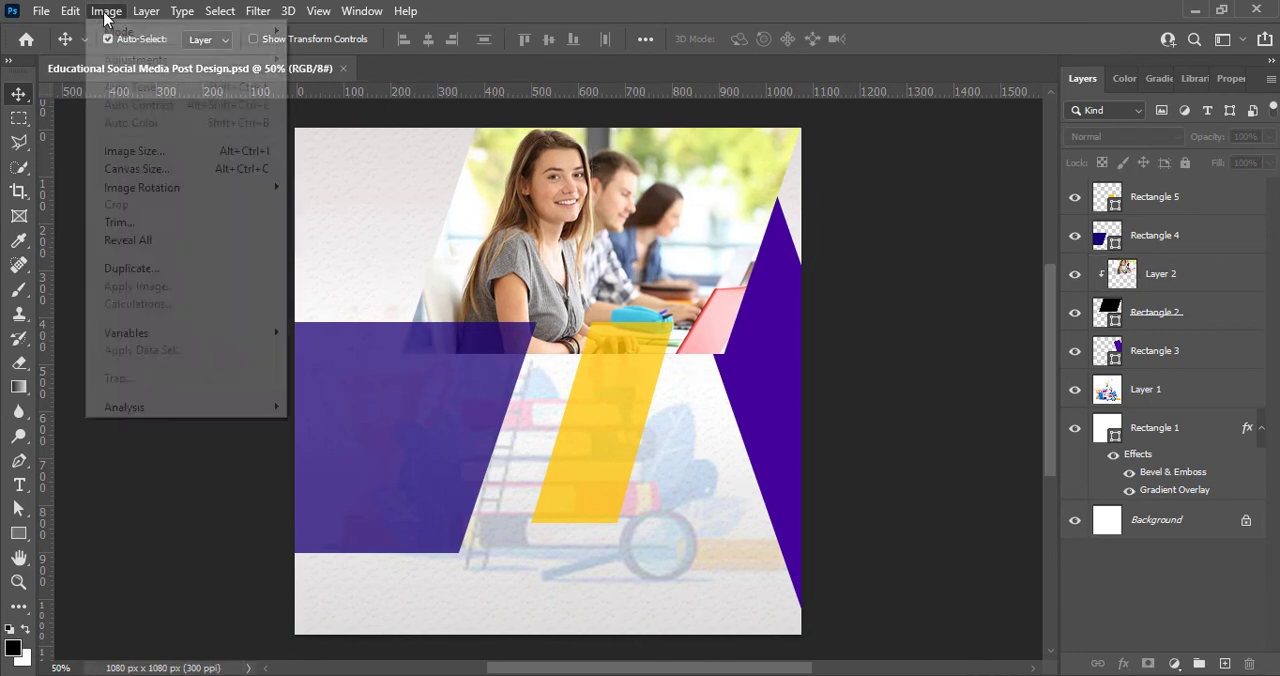
pyautogui.click(891, 272)
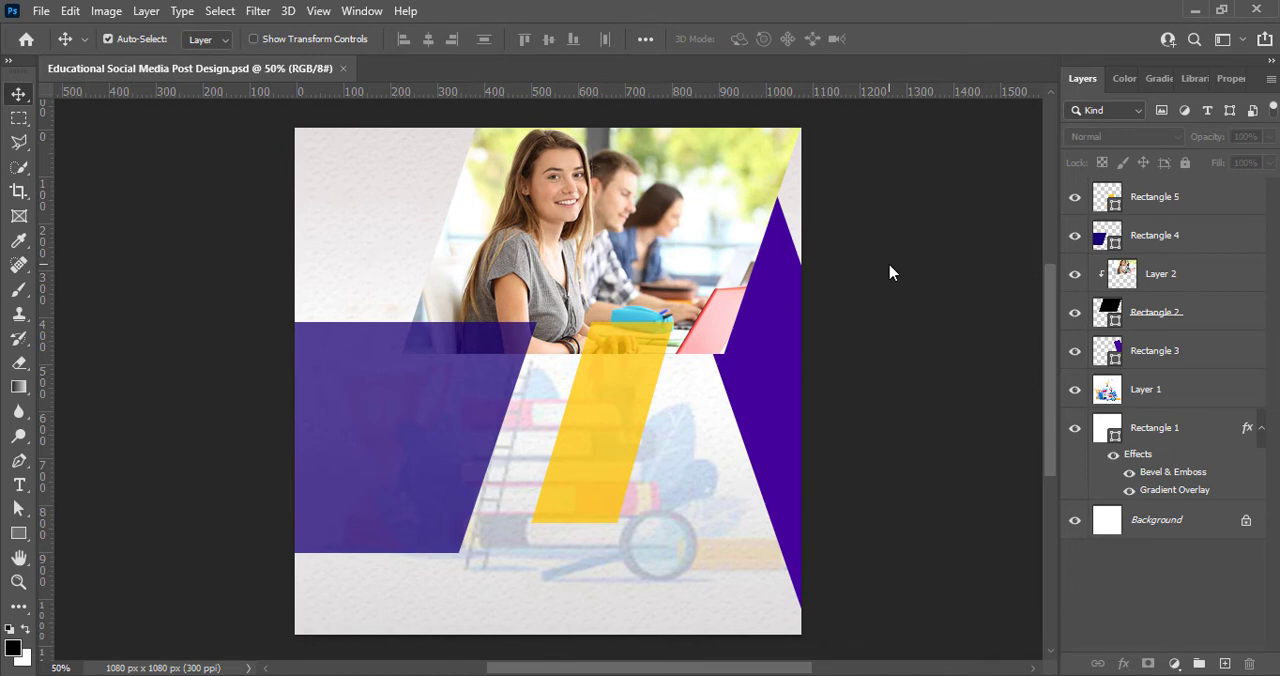
pyautogui.click(1145, 283)
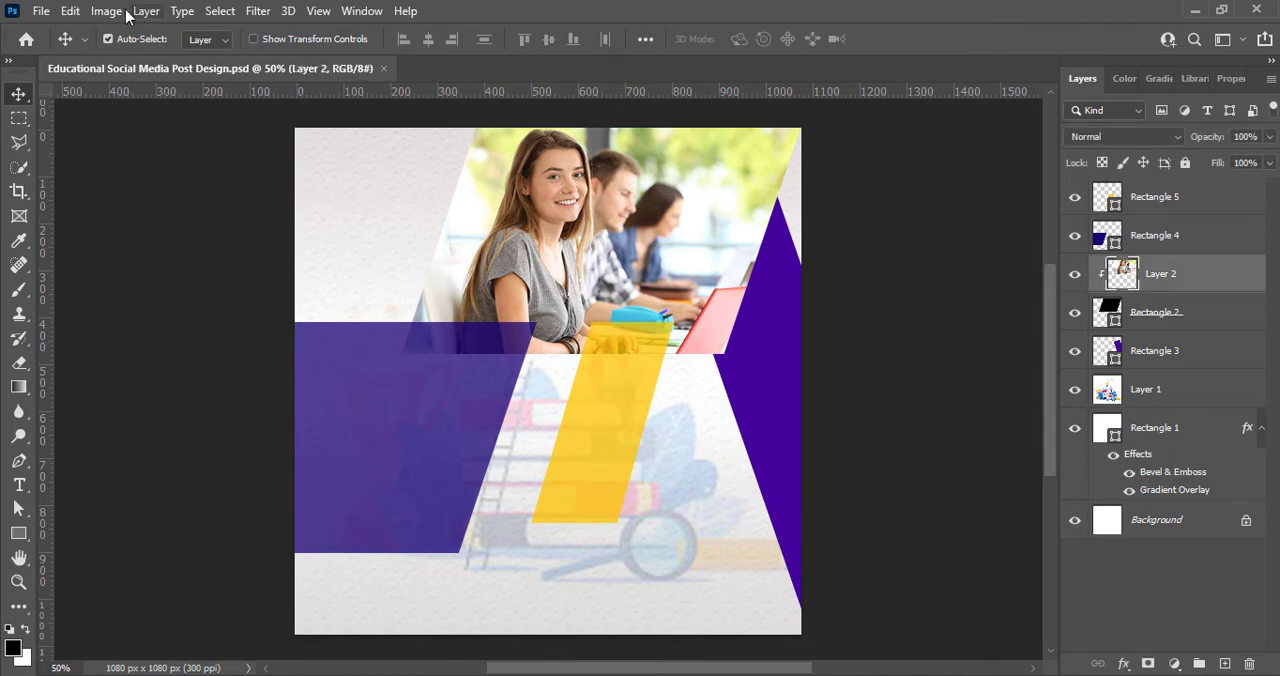
pyautogui.click(106, 11)
pyautogui.moveTo(130, 54)
pyautogui.click(337, 140)
pyautogui.moveTo(826, 133); pyautogui.dragTo(960, 136)
pyautogui.click(976, 105)
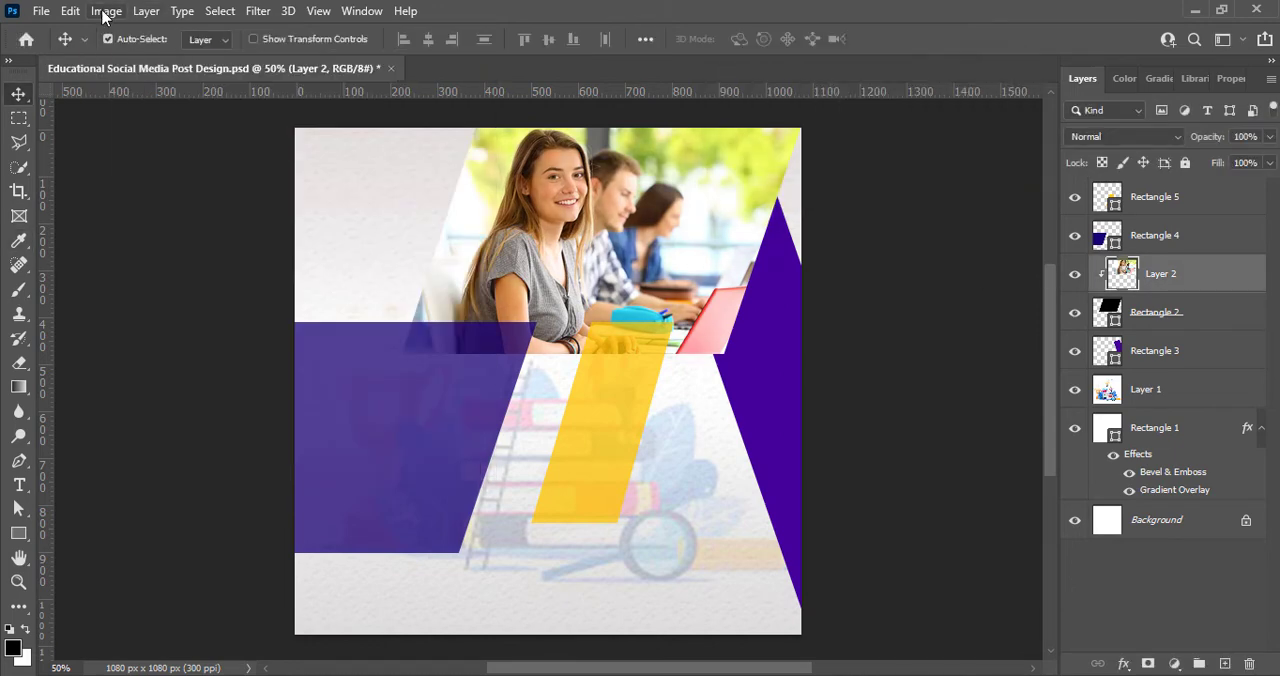
# Step: Apply a Curves adjustment to the student photo, lifting the midtones and deepening the shadows
pyautogui.click(103, 11)
pyautogui.click(337, 92)
pyautogui.moveTo(583, 68); pyautogui.dragTo(938, 415)
pyautogui.moveTo(919, 579); pyautogui.dragTo(911, 569)
pyautogui.moveTo(864, 622); pyautogui.dragTo(866, 630)
pyautogui.click(1250, 452)
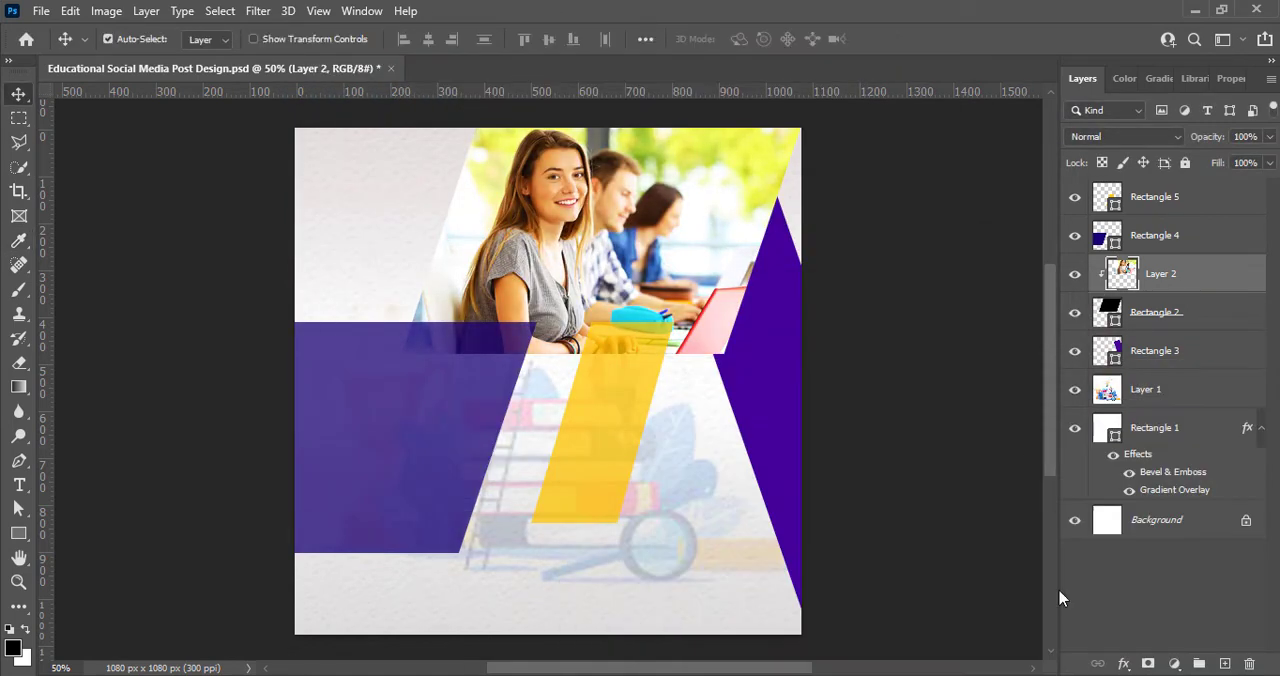
# Step: Add the text "Get assured admission in the top universities across the world." on a new layer over the purple parallelogram
pyautogui.click(1077, 573)
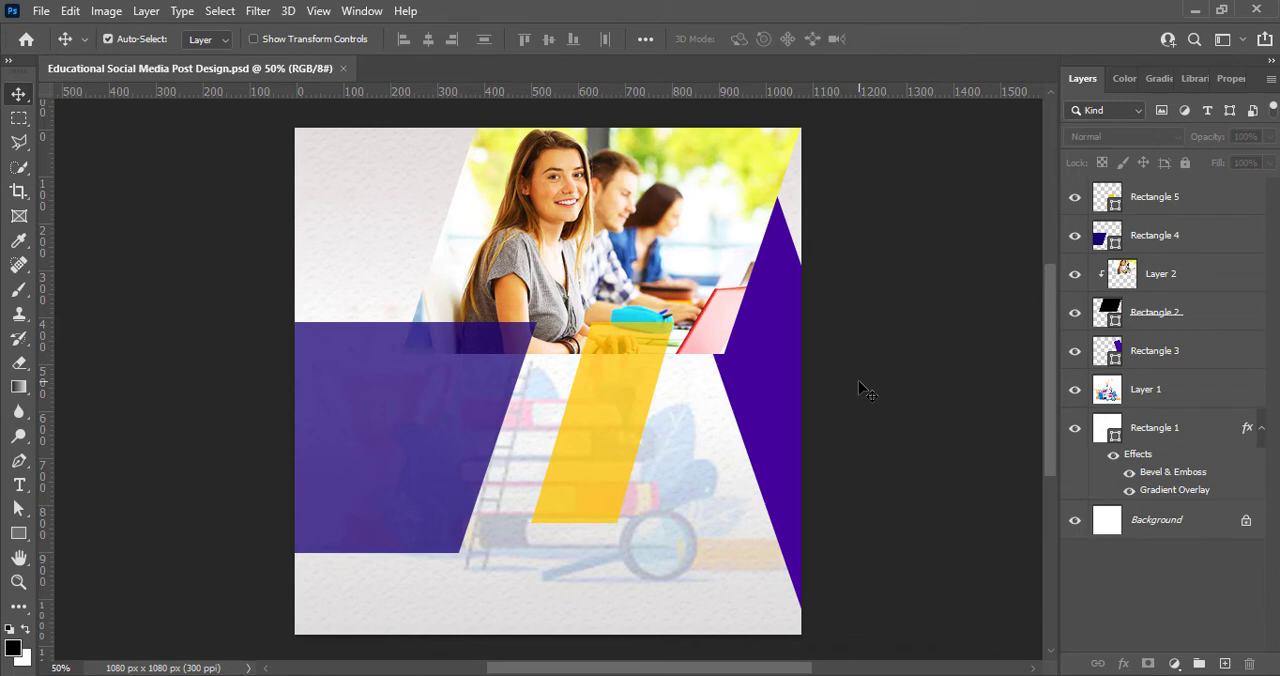
pyautogui.rightClick(860, 388)
pyautogui.click(870, 370)
pyautogui.click(351, 394)
pyautogui.click(1224, 663)
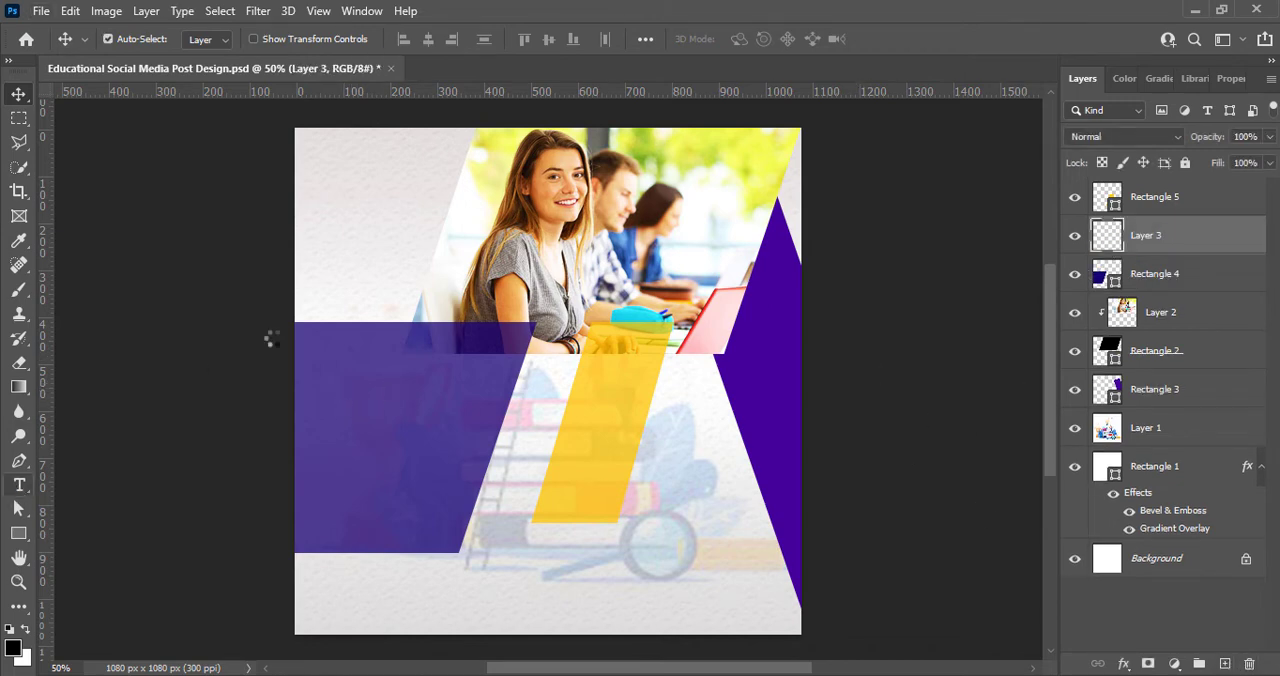
pyautogui.press('t')
pyautogui.click(319, 373)
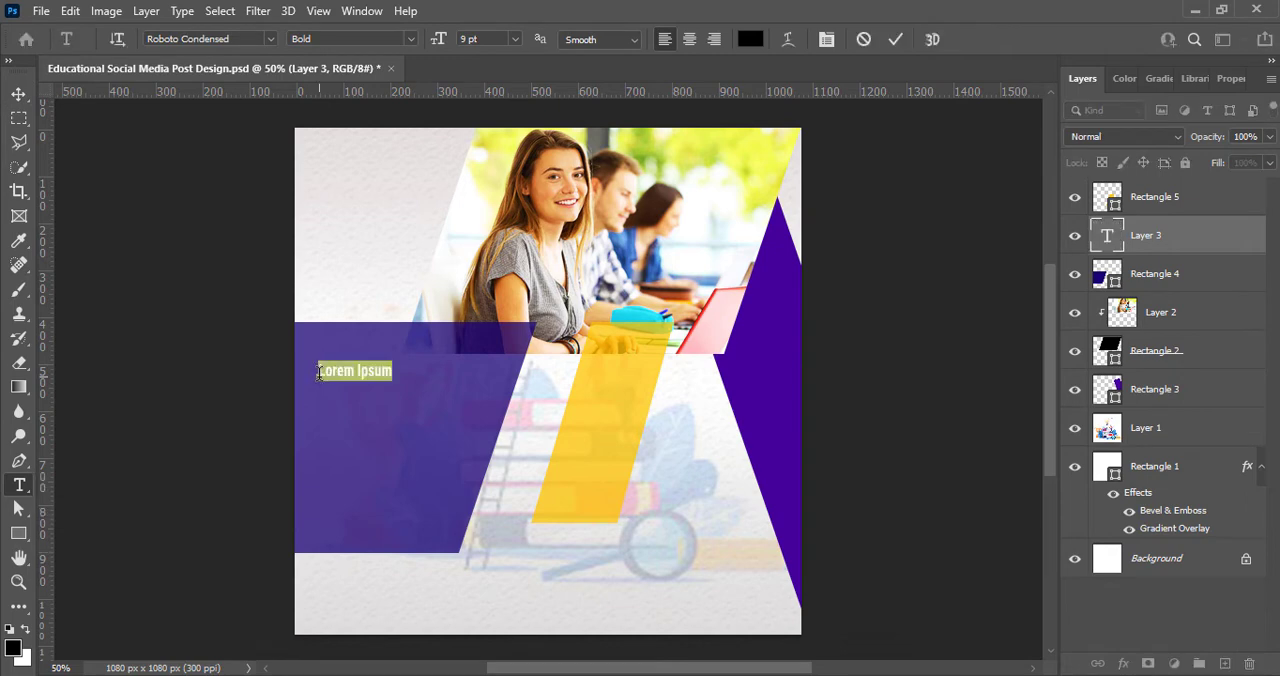
pyautogui.click(319, 372)
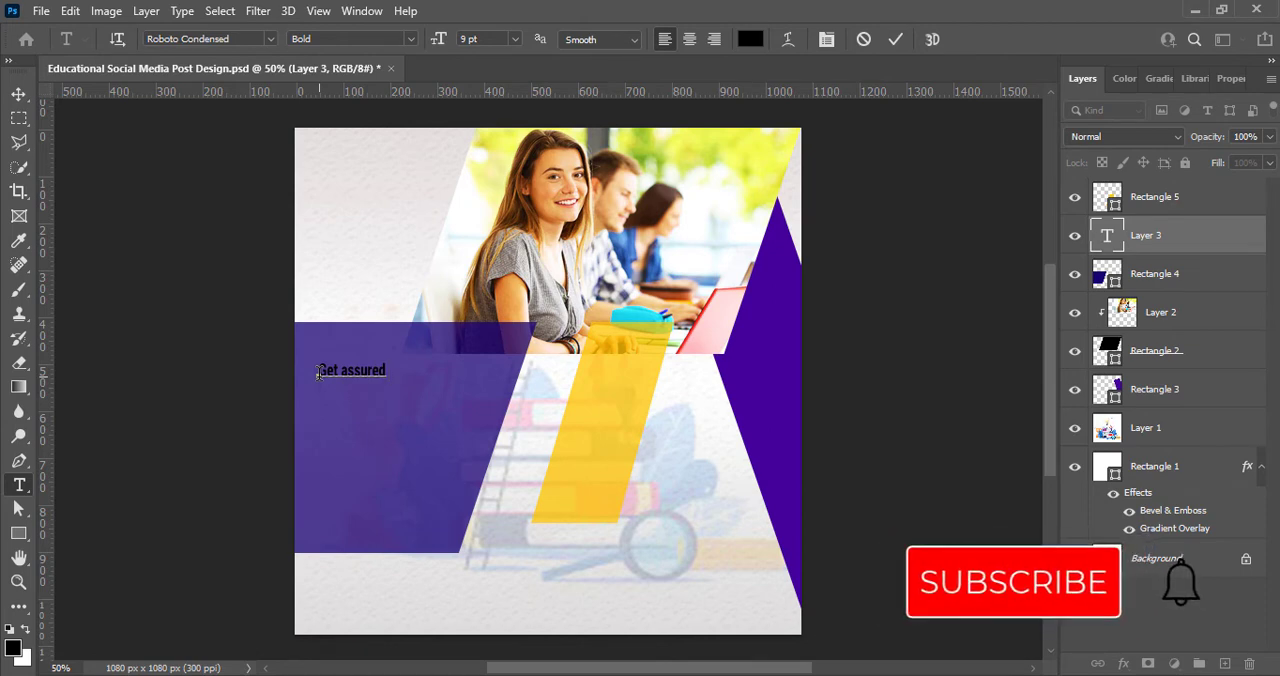
pyautogui.write('admission in the top')
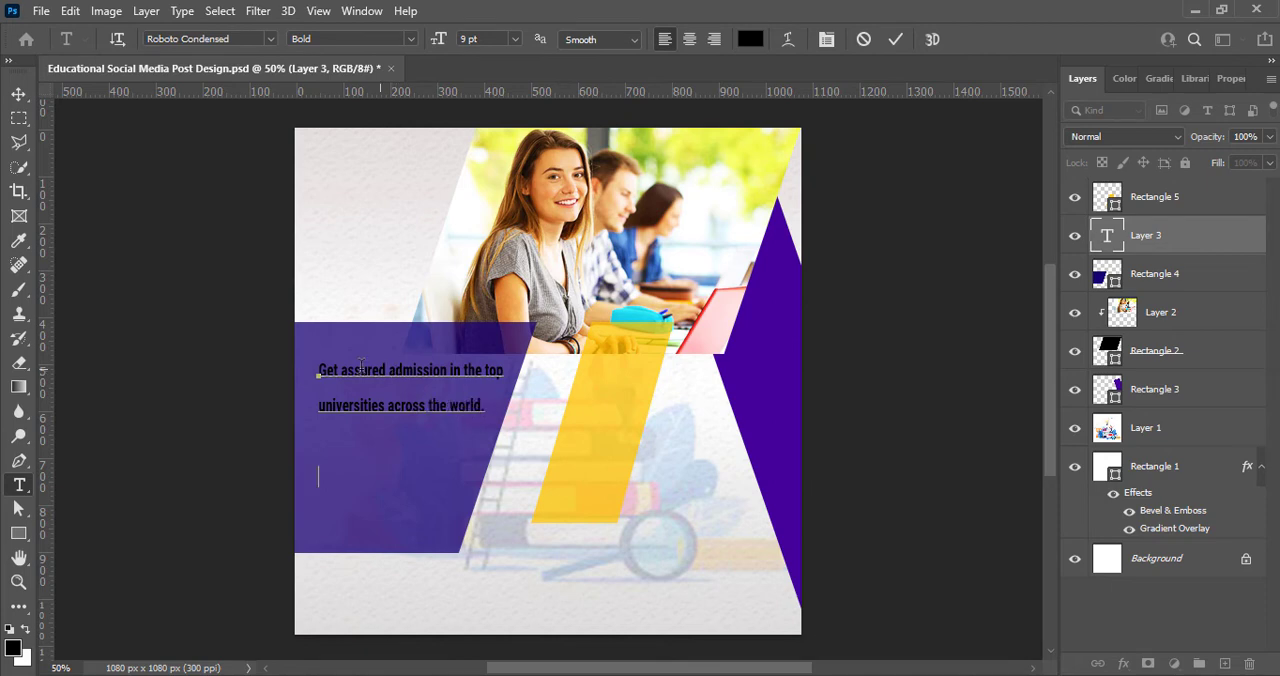
# Step: Set the whole admission text to 14 pt leading and switch it to Roboto Condensed Regular
pyautogui.hotkey('ctrl', 'a')
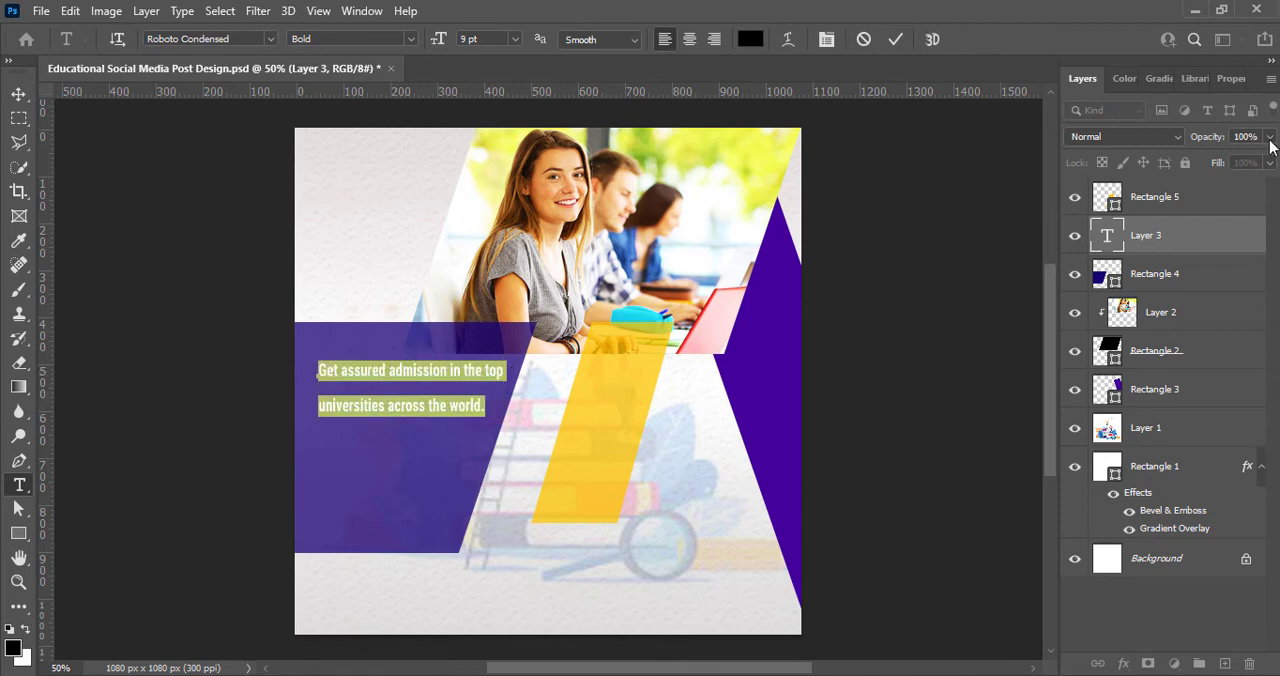
pyautogui.click(1231, 78)
pyautogui.click(1241, 321)
pyautogui.click(1232, 446)
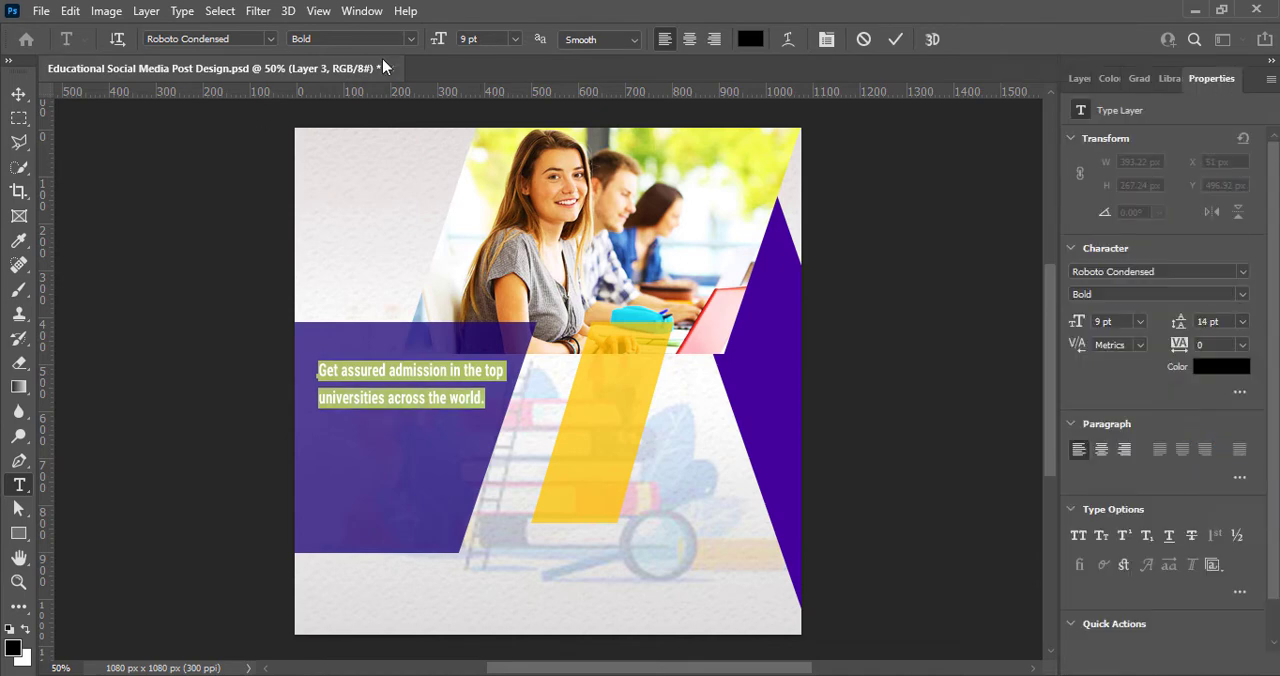
pyautogui.click(269, 40)
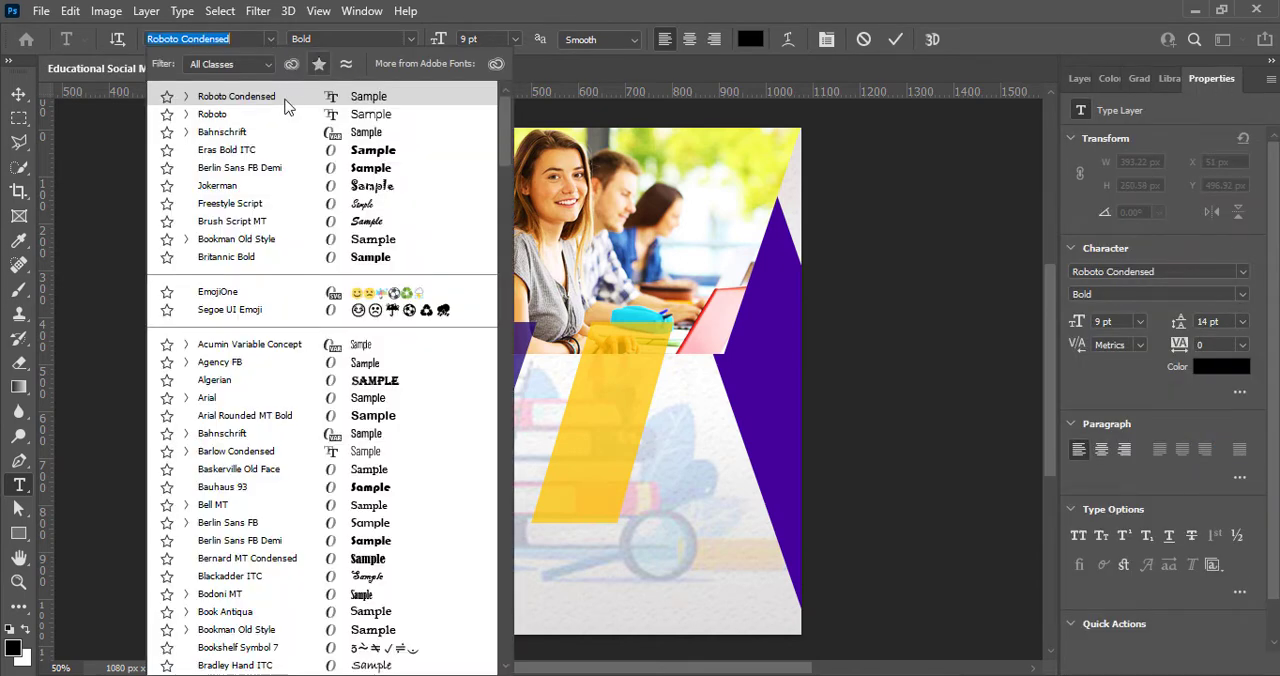
pyautogui.click(268, 114)
pyautogui.click(266, 39)
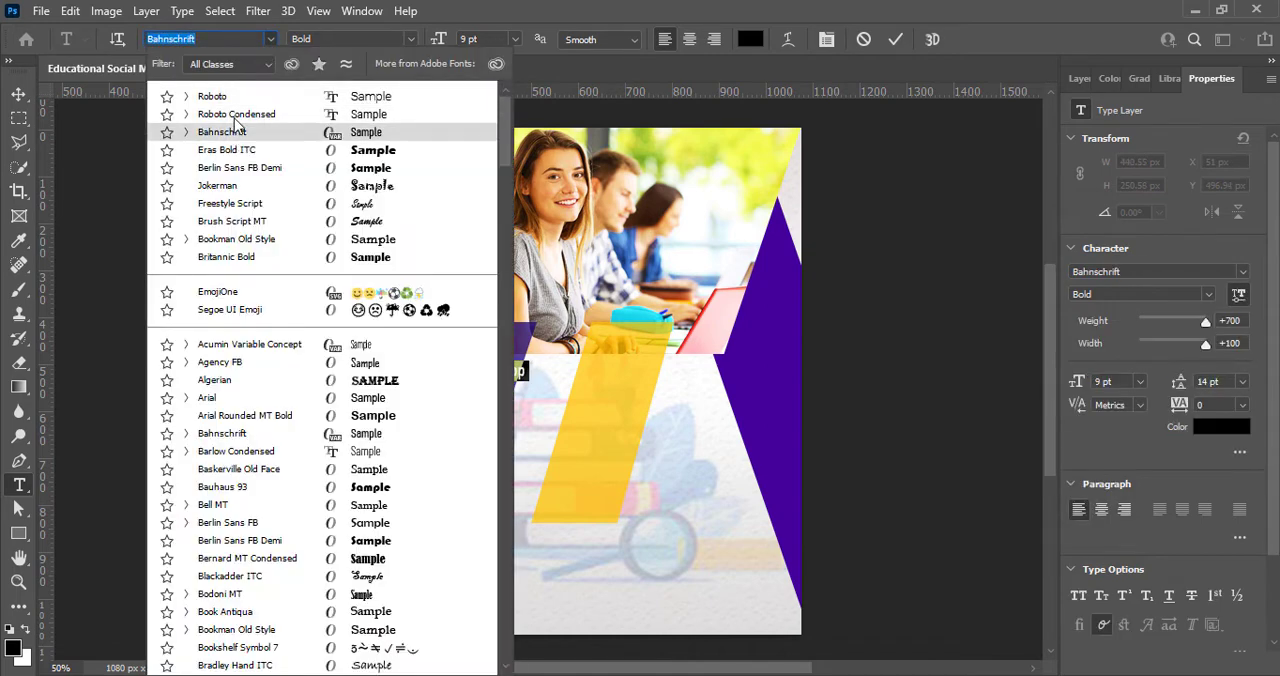
pyautogui.click(230, 110)
pyautogui.click(410, 39)
pyautogui.click(341, 91)
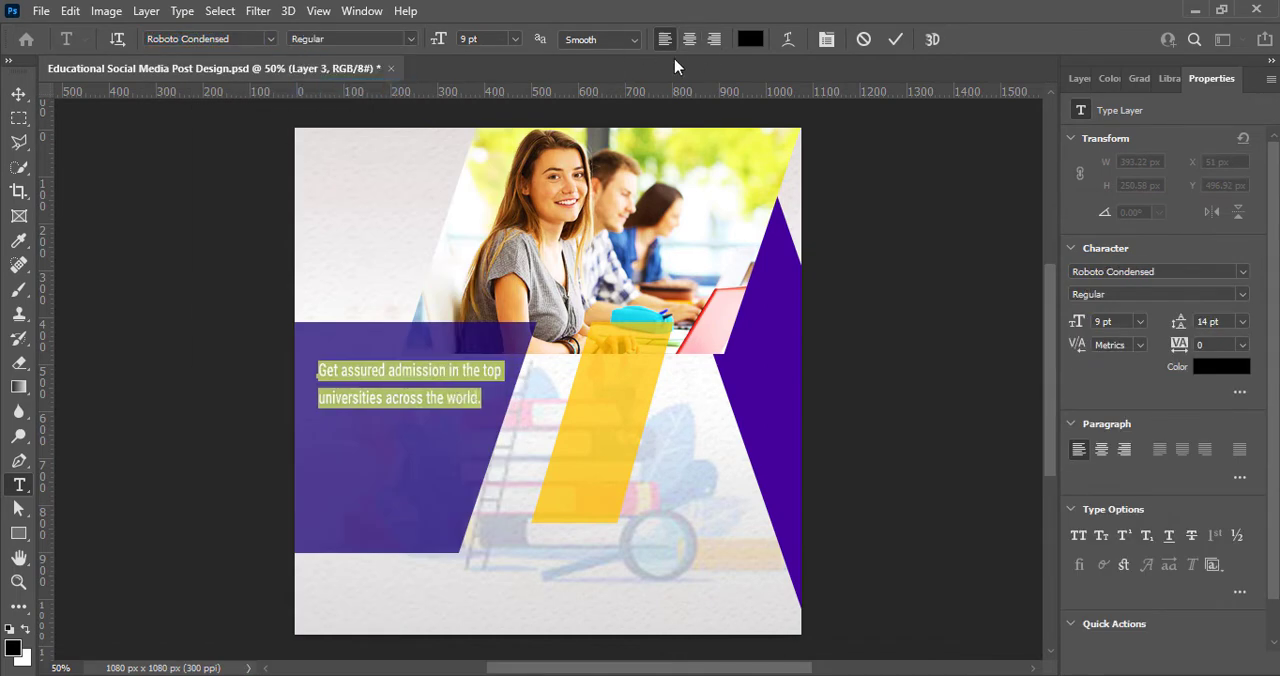
# Step: Color the admission text white (ffffff) and set both its font size and leading to 11 pt
pyautogui.click(750, 39)
pyautogui.write('ffffff')
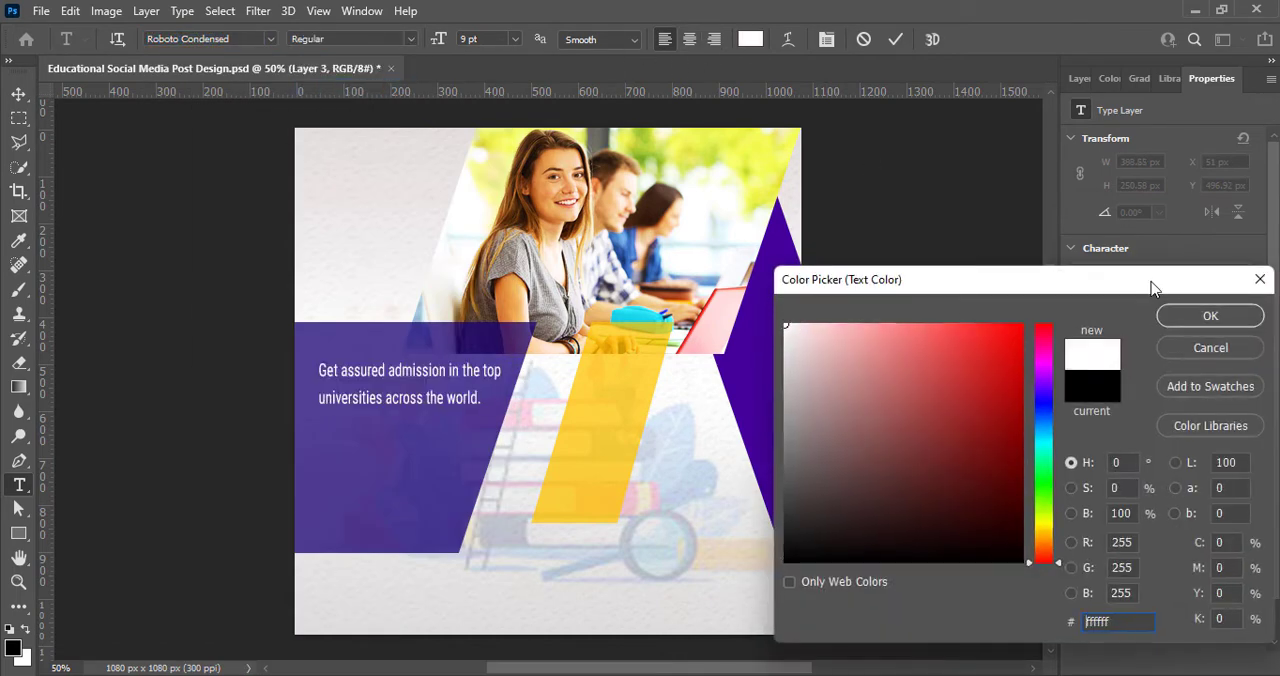
pyautogui.click(1203, 316)
pyautogui.click(514, 39)
pyautogui.click(495, 123)
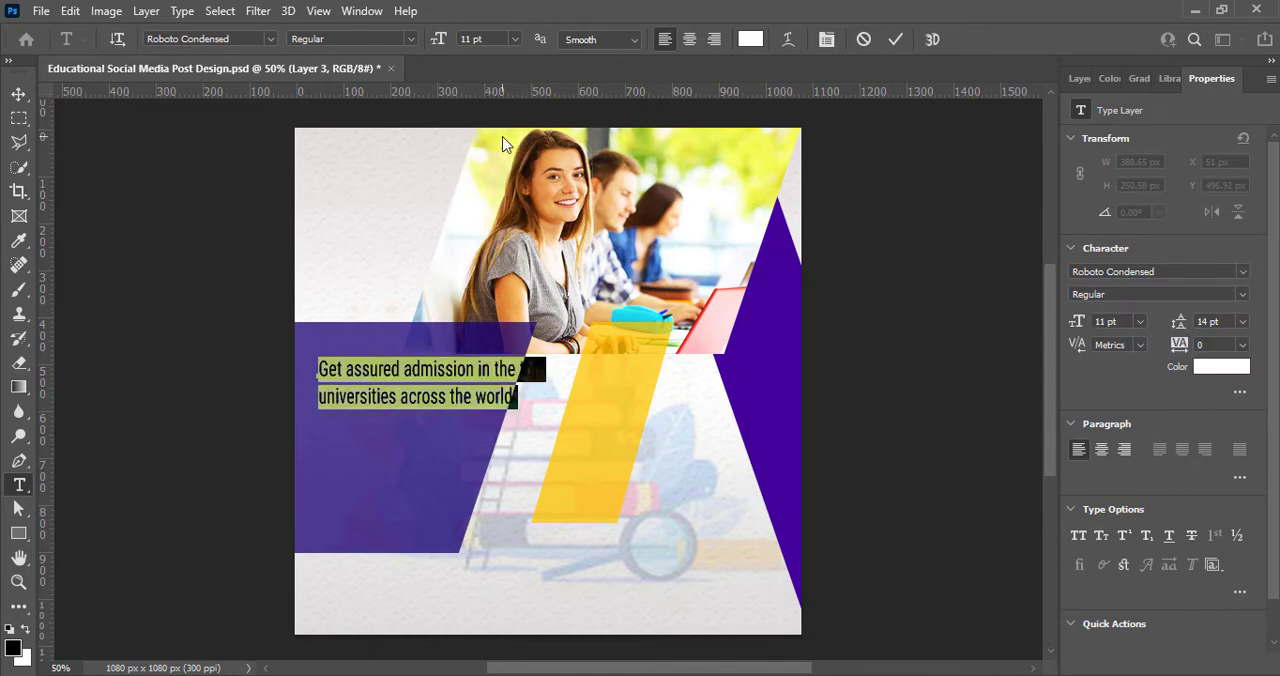
pyautogui.click(1241, 321)
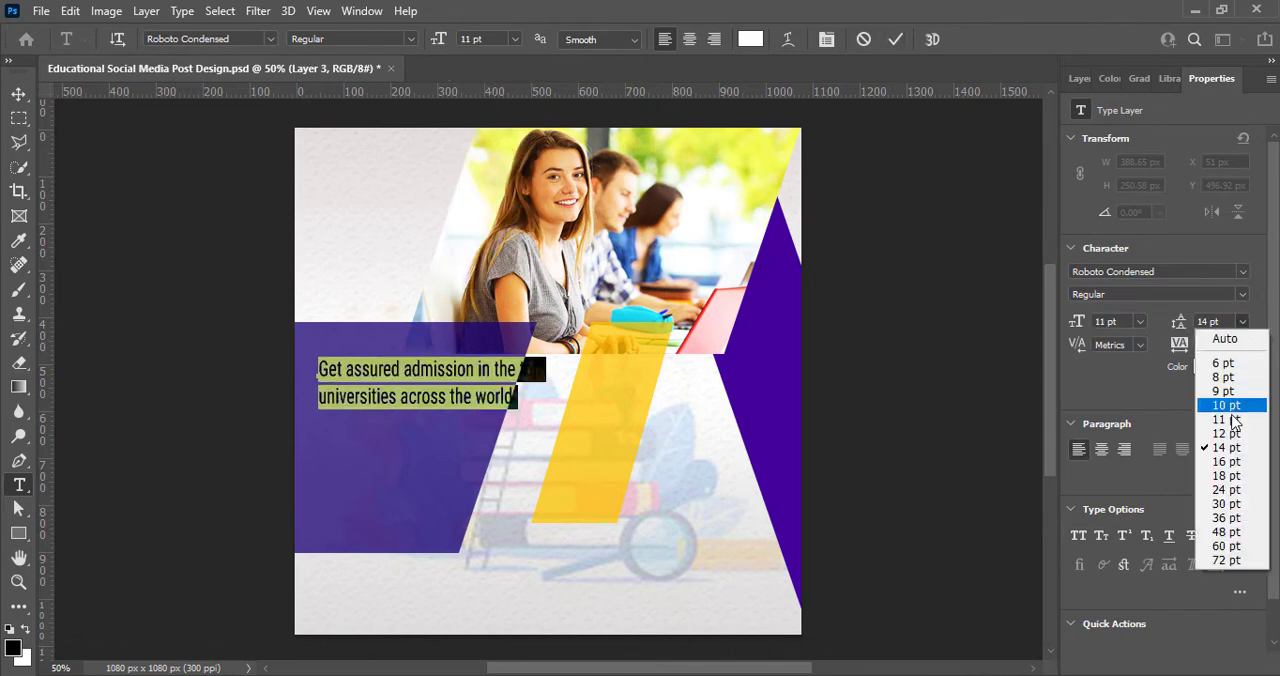
pyautogui.click(1212, 405)
# Step: Finish the text edit and move the admission text nearer to the purple parallelogram's upper-left corner
pyautogui.click(895, 39)
pyautogui.click(22, 98)
pyautogui.moveTo(342, 382); pyautogui.dragTo(332, 365)
# Step: Nudge the purple parallelogram to the right so that its slanted edge extends past the admission text
pyautogui.click(448, 472)
pyautogui.click(1079, 78)
pyautogui.press('Right')
pyautogui.press('Right')
pyautogui.press('Right')
pyautogui.press('Right')
pyautogui.press('Right')
pyautogui.press('Right')
pyautogui.press('Right')
pyautogui.press('Right')
pyautogui.press('Right')
pyautogui.press('Right')
pyautogui.press('Right')
pyautogui.press('Right')
pyautogui.press('Right')
pyautogui.press('Right')
pyautogui.press('Right')
pyautogui.press('Right')
pyautogui.press('Right')
pyautogui.press('Right')
pyautogui.press('Right')
pyautogui.press('Right')
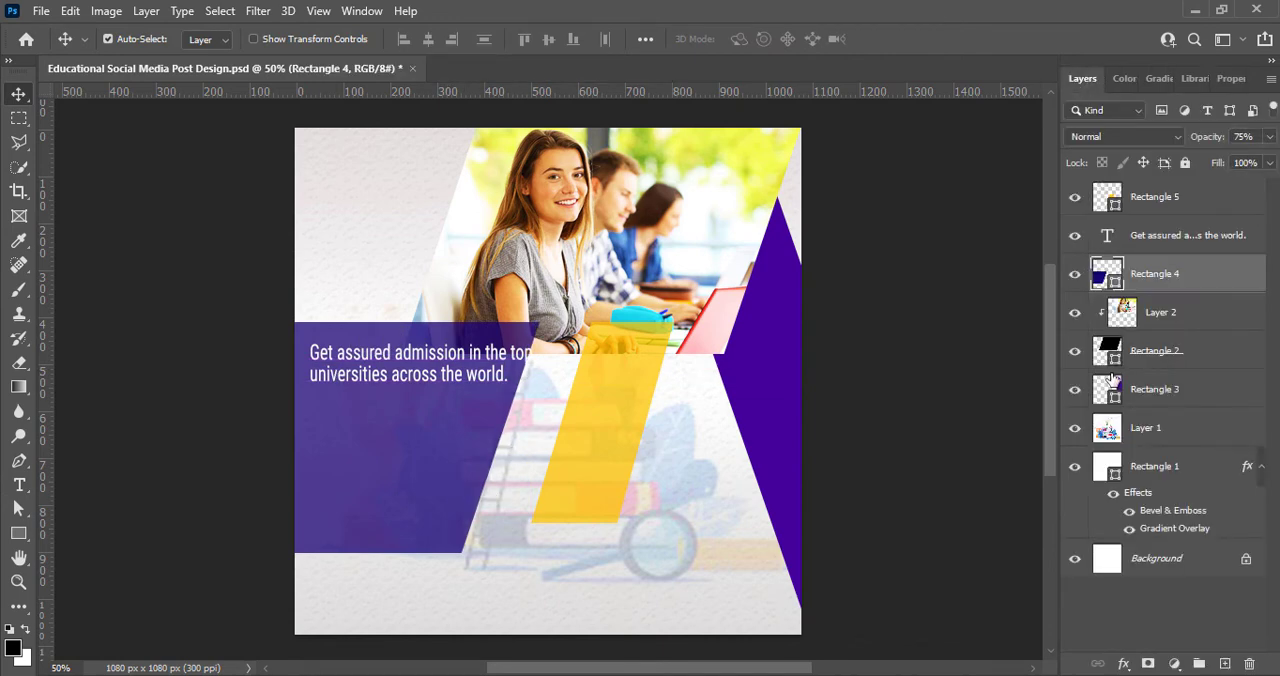
# Step: Nudge the yellow parallelogram to the right, away from the purple one
pyautogui.click(600, 403)
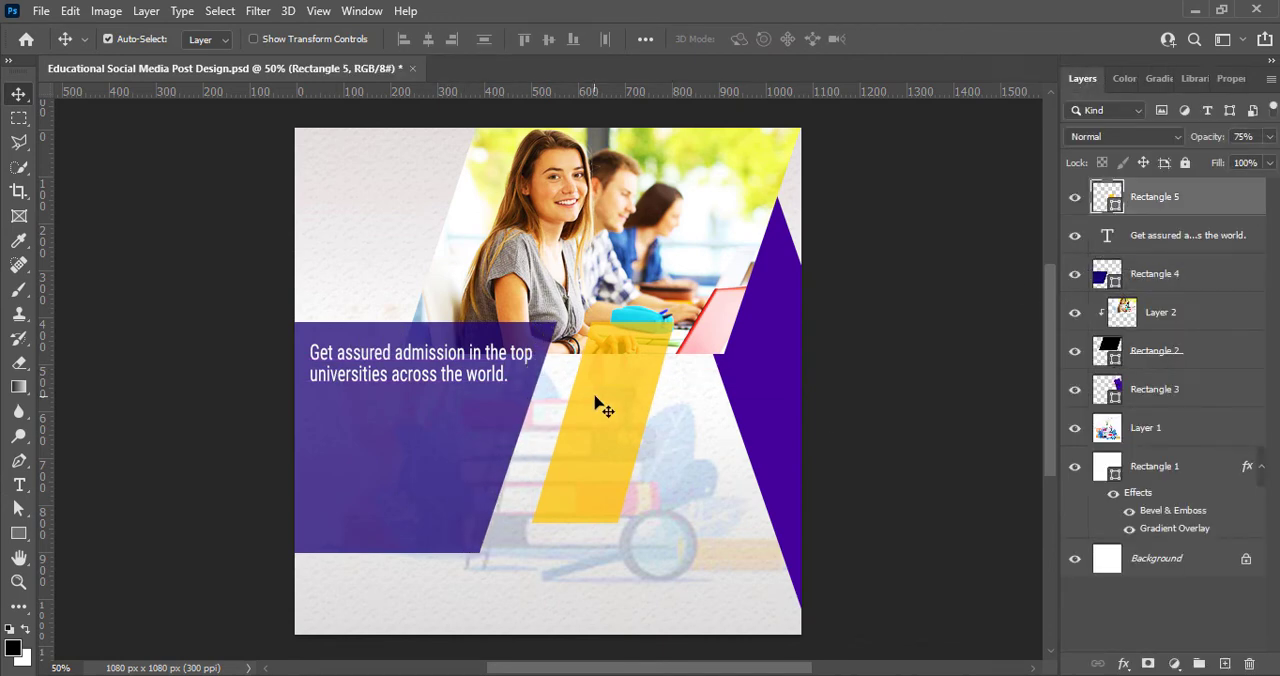
pyautogui.press('Right')
pyautogui.press('Right')
pyautogui.press('Right')
pyautogui.press('Right')
pyautogui.press('Right')
pyautogui.press('Right')
pyautogui.press('Right')
pyautogui.press('Right')
pyautogui.press('Right')
pyautogui.press('Right')
pyautogui.press('Right')
pyautogui.press('Right')
pyautogui.press('Right')
pyautogui.press('Right')
pyautogui.press('Right')
pyautogui.press('Right')
# Step: Shift the purple parallelogram further right and stretch its left side past the canvas's left edge
pyautogui.moveTo(464, 427); pyautogui.dragTo(477, 415)
pyautogui.press('Left')
pyautogui.press('Left')
pyautogui.press('Left')
pyautogui.press('Left')
pyautogui.press('Left')
pyautogui.press('Left')
pyautogui.press('Left')
pyautogui.press('Left')
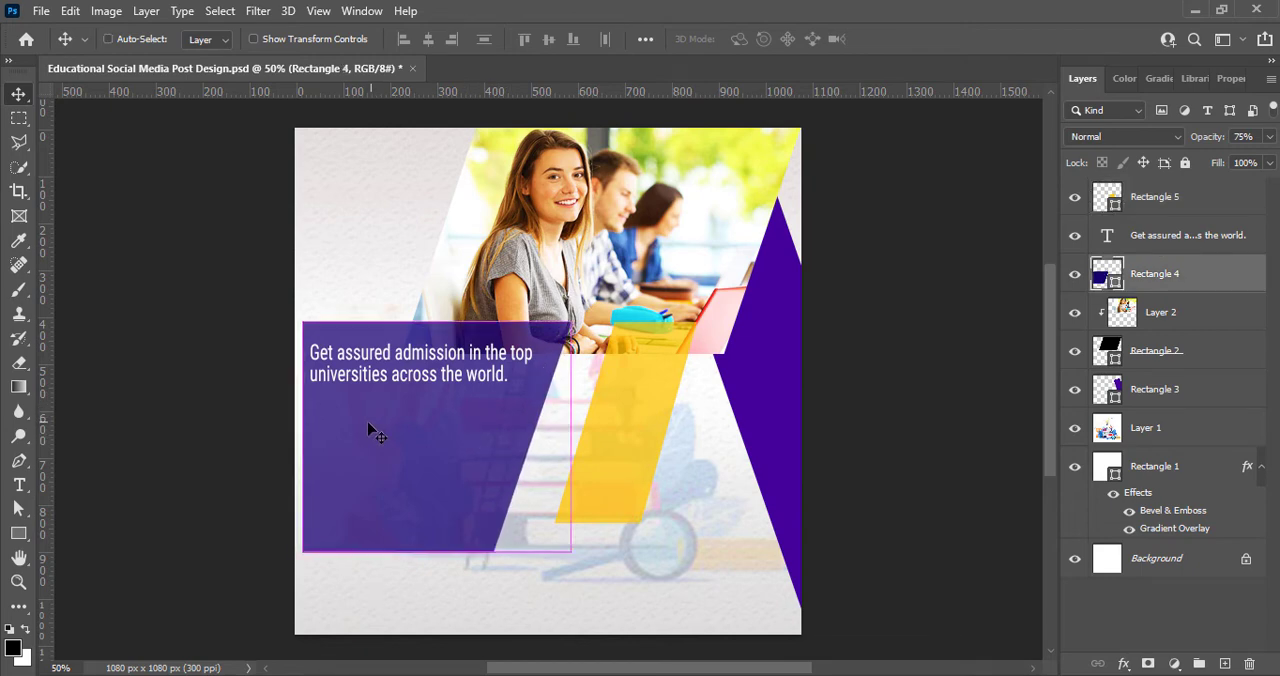
pyautogui.hotkey('ctrl', 't')
pyautogui.moveTo(302, 437); pyautogui.dragTo(234, 437)
pyautogui.press('Return')
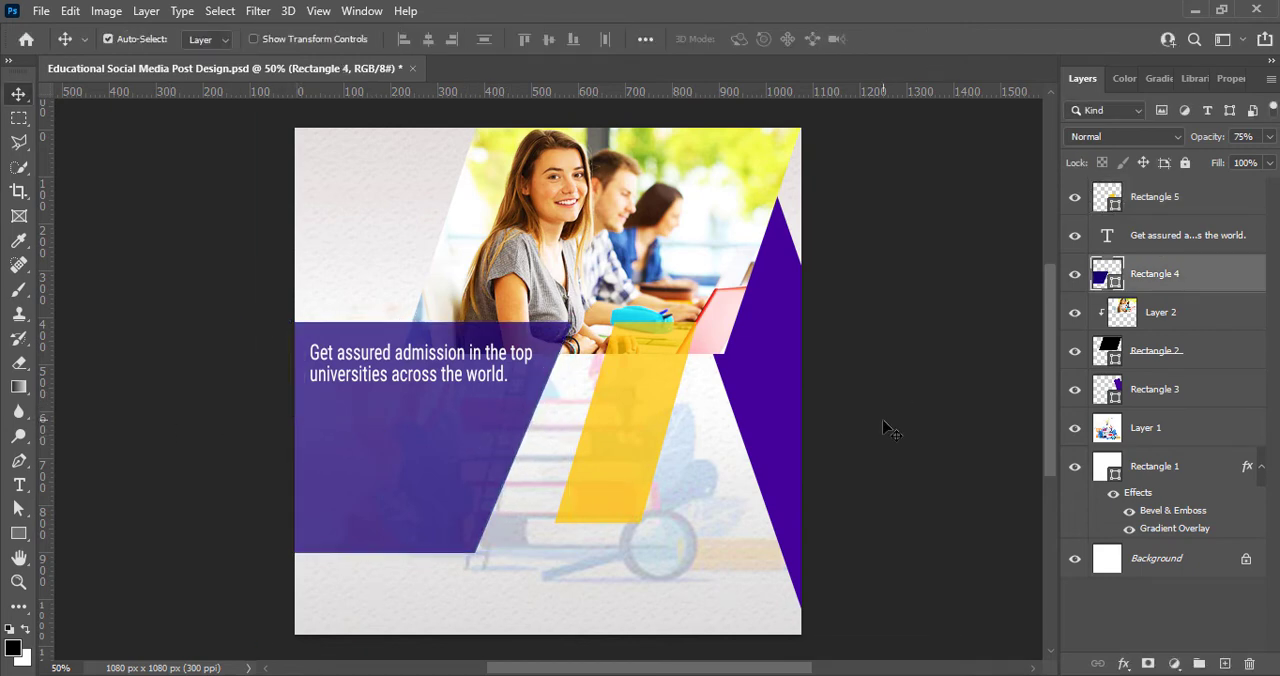
# Step: Save the document and nudge the yellow parallelogram slightly to the right
pyautogui.hotkey('ctrl', 's')
pyautogui.click(624, 486)
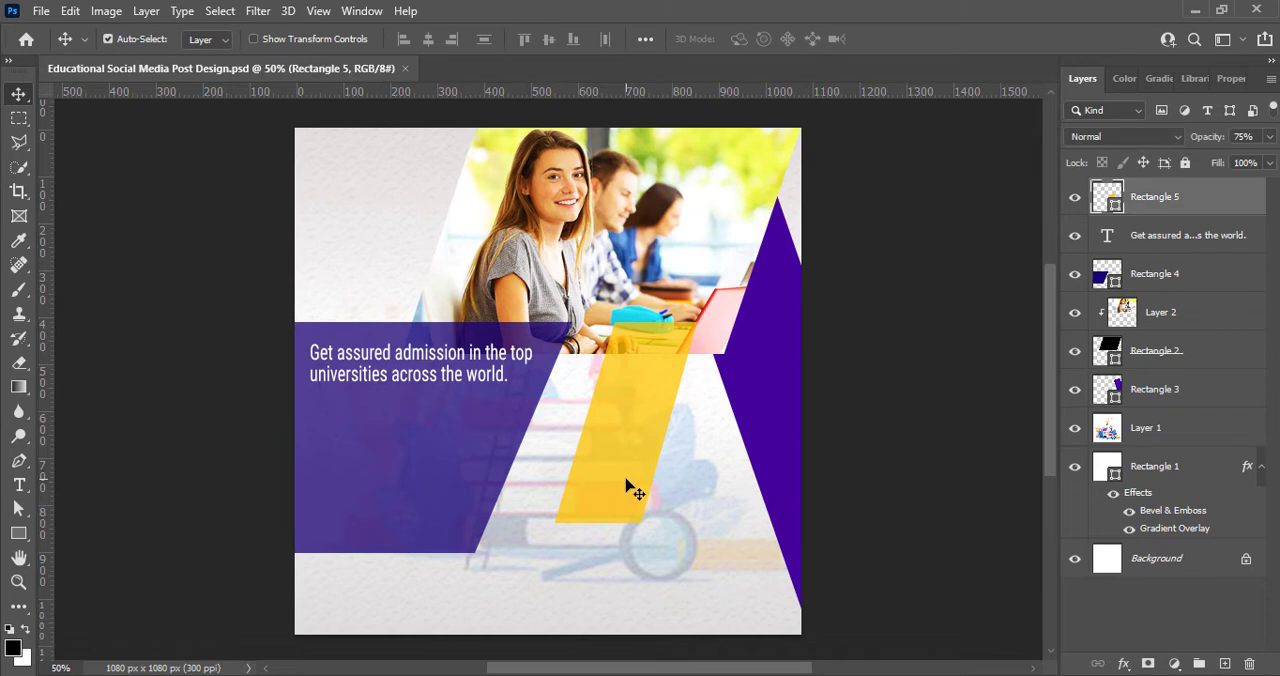
pyautogui.click(437, 480)
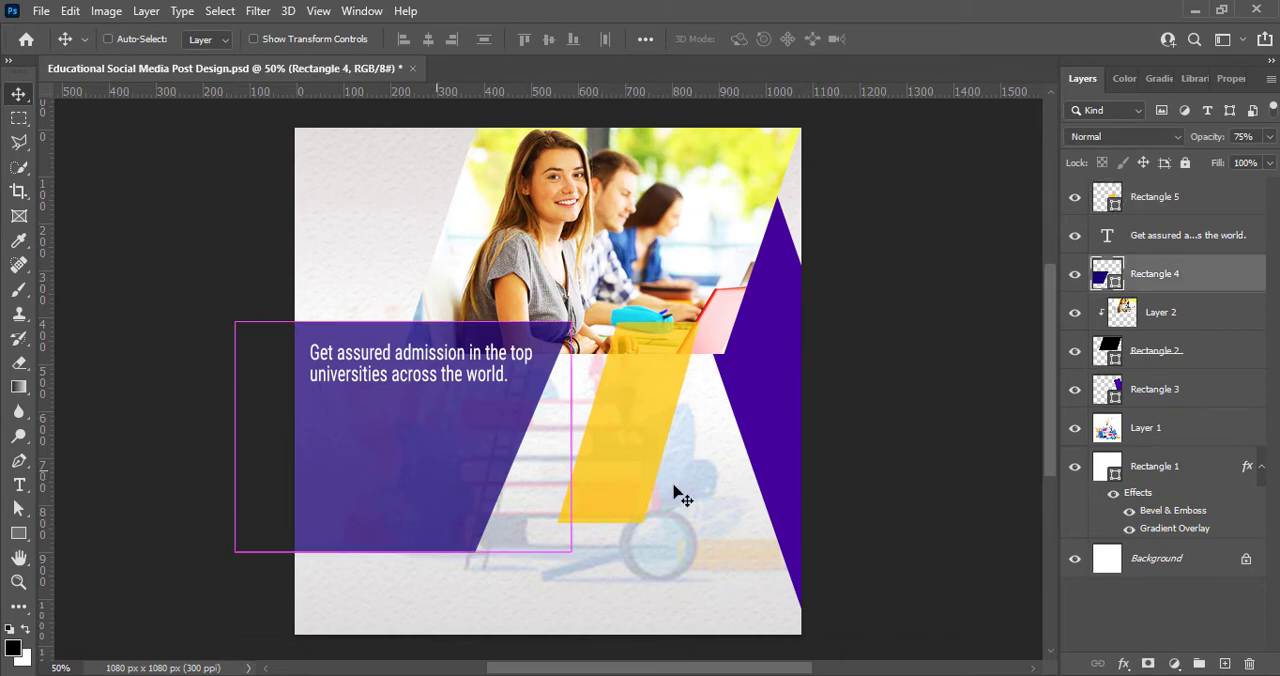
pyautogui.click(622, 481)
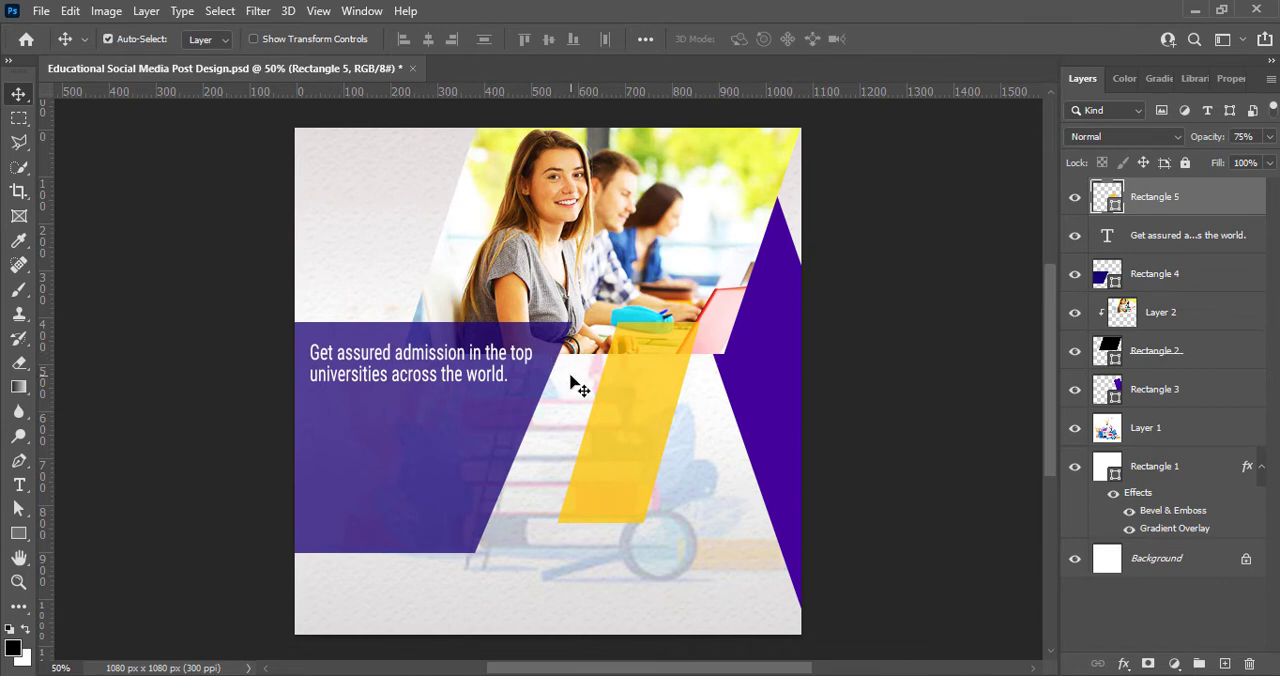
# Step: Widen the purple parallelogram slightly toward the yellow one
pyautogui.click(440, 450)
pyautogui.hotkey('ctrl', 't')
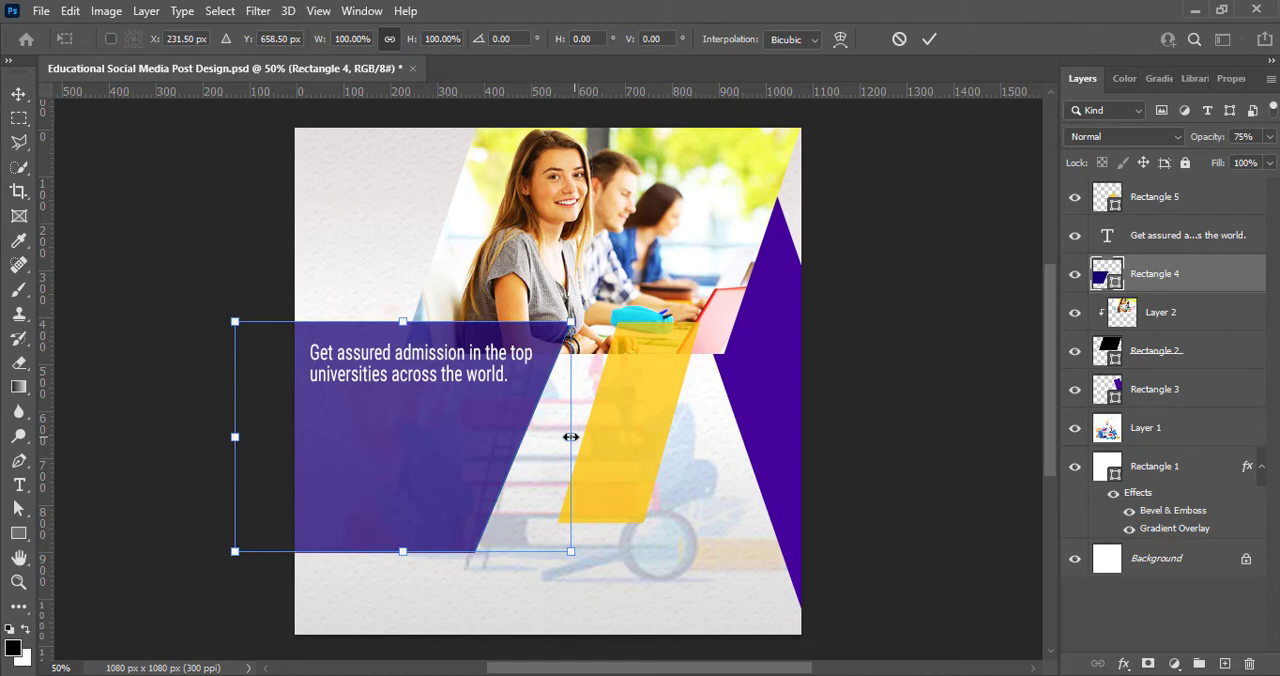
pyautogui.moveTo(570, 437); pyautogui.dragTo(583, 445)
pyautogui.press('Return')
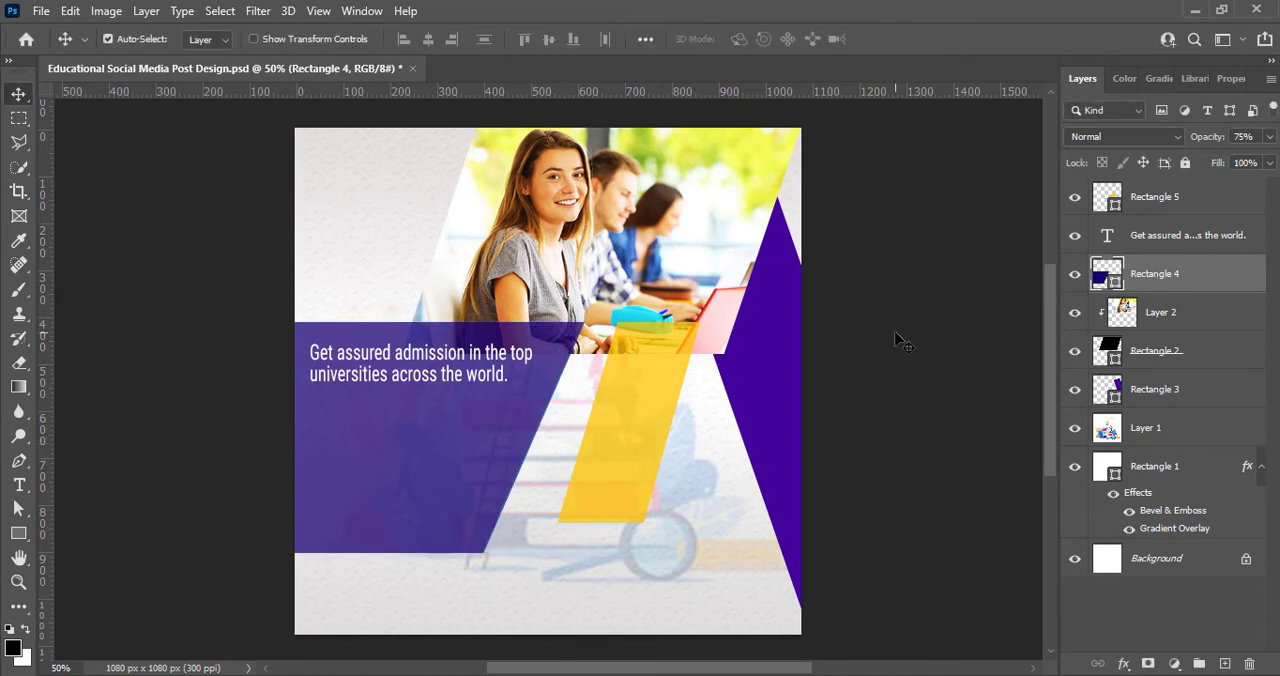
pyautogui.click(896, 333)
# Step: Shift the yellow parallelogram's two lower corners left so its slant follows the purple shape's slanted edge
pyautogui.click(618, 440)
pyautogui.hotkey('ctrl', 't')
pyautogui.rightClick(619, 441)
pyautogui.click(690, 139)
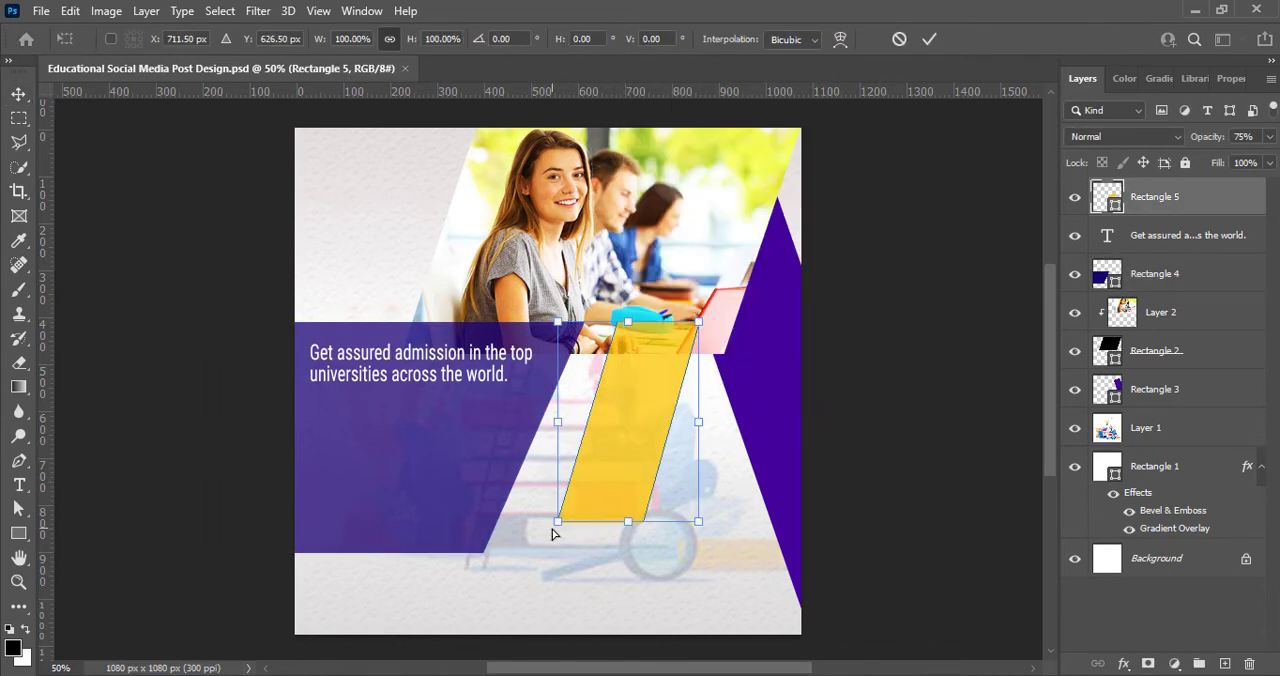
pyautogui.moveTo(553, 534); pyautogui.dragTo(535, 528)
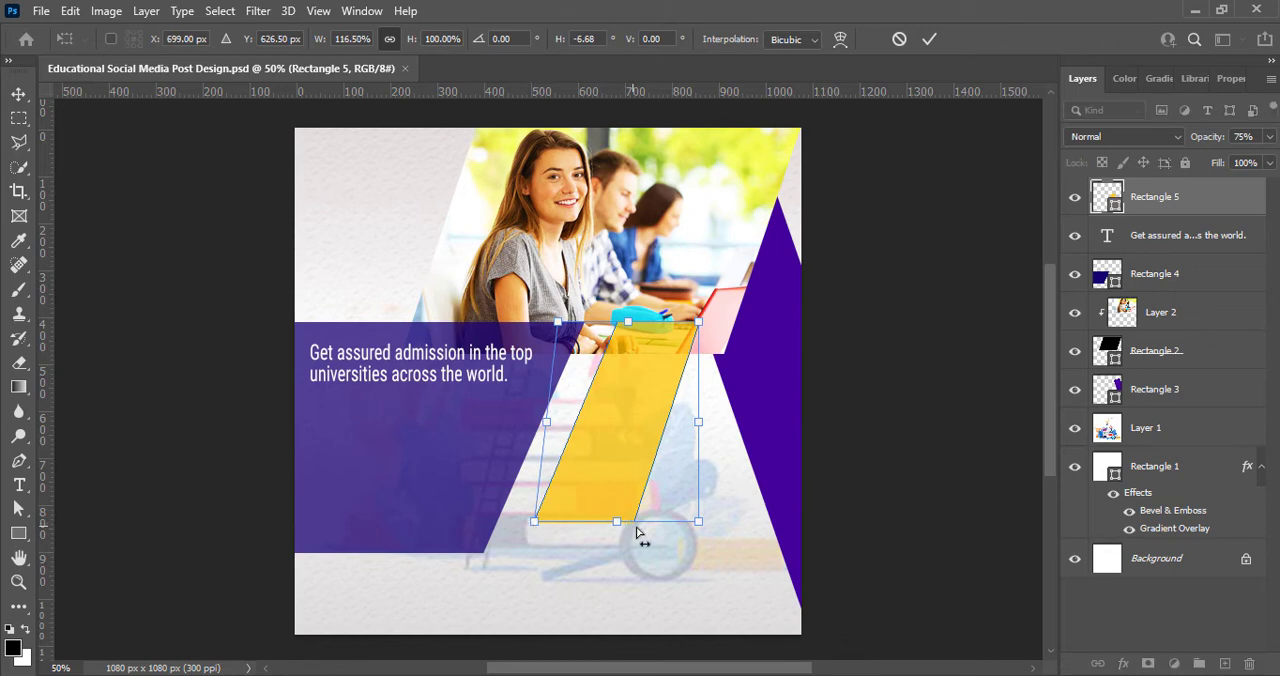
pyautogui.moveTo(700, 528); pyautogui.dragTo(679, 527)
pyautogui.click(929, 40)
pyautogui.click(908, 365)
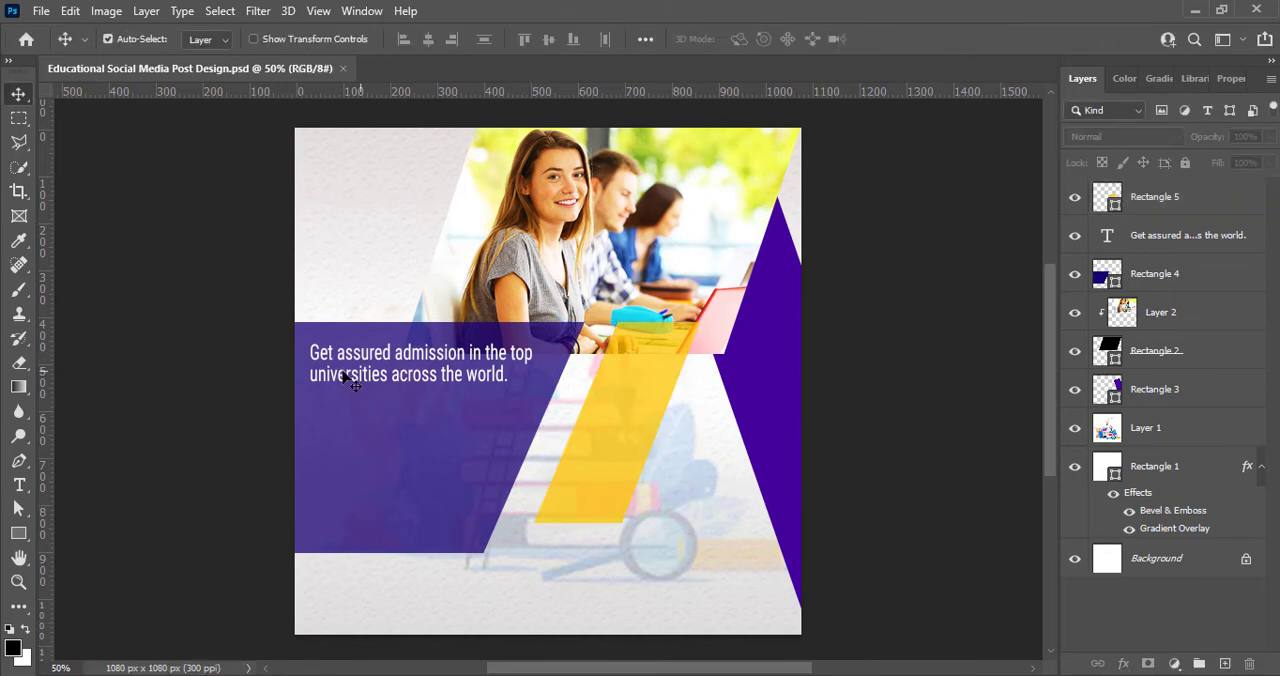
# Step: Place margin guides just inside all four canvas edges and align the admission text with the left guide
pyautogui.moveTo(48, 413); pyautogui.dragTo(785, 436)
pyautogui.moveTo(608, 96); pyautogui.dragTo(615, 141)
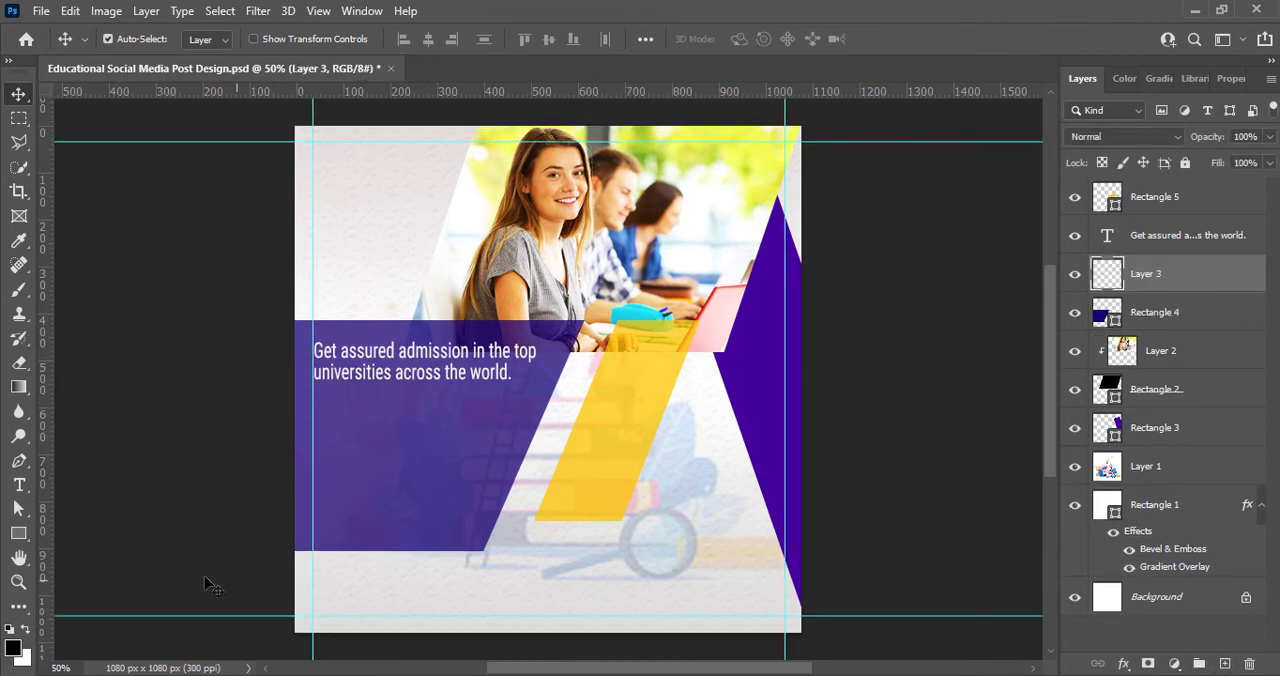
# Step: Add the text "We are here to help." below the admission text and color it bright yellow
pyautogui.click(323, 421)
pyautogui.write('We are here to help')
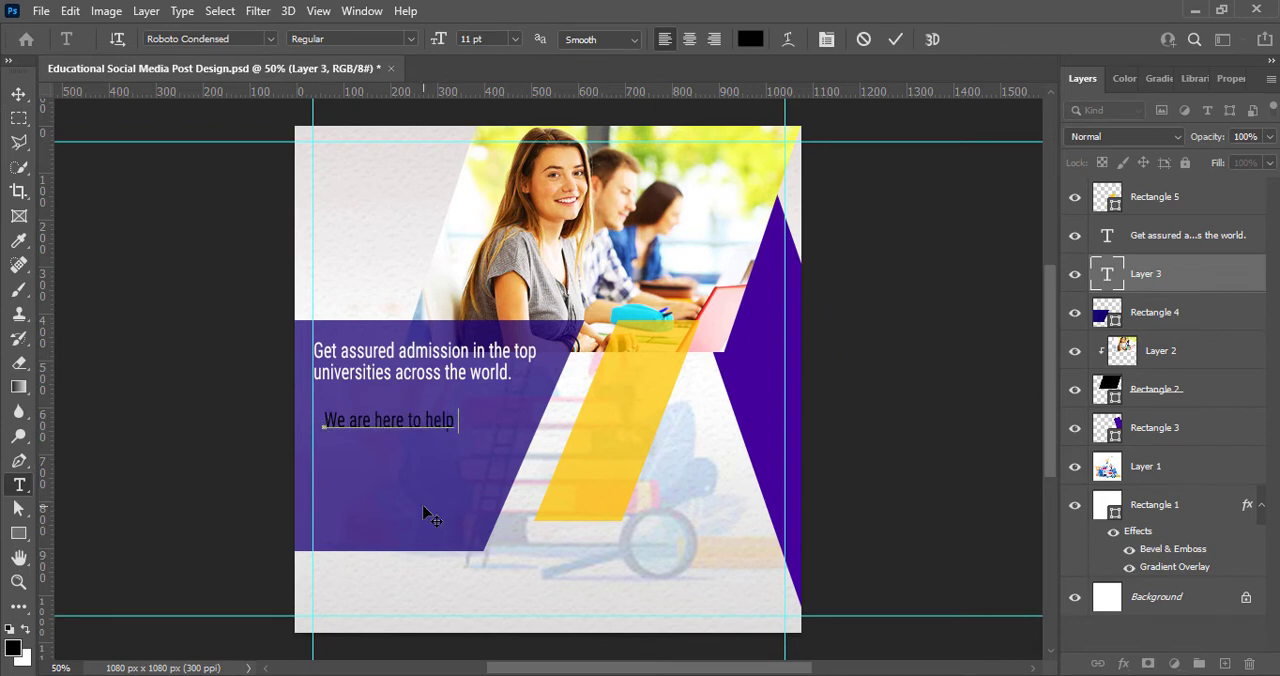
pyautogui.moveTo(326, 419); pyautogui.dragTo(473, 430)
pyautogui.click(750, 39)
pyautogui.click(1044, 529)
pyautogui.click(1020, 325)
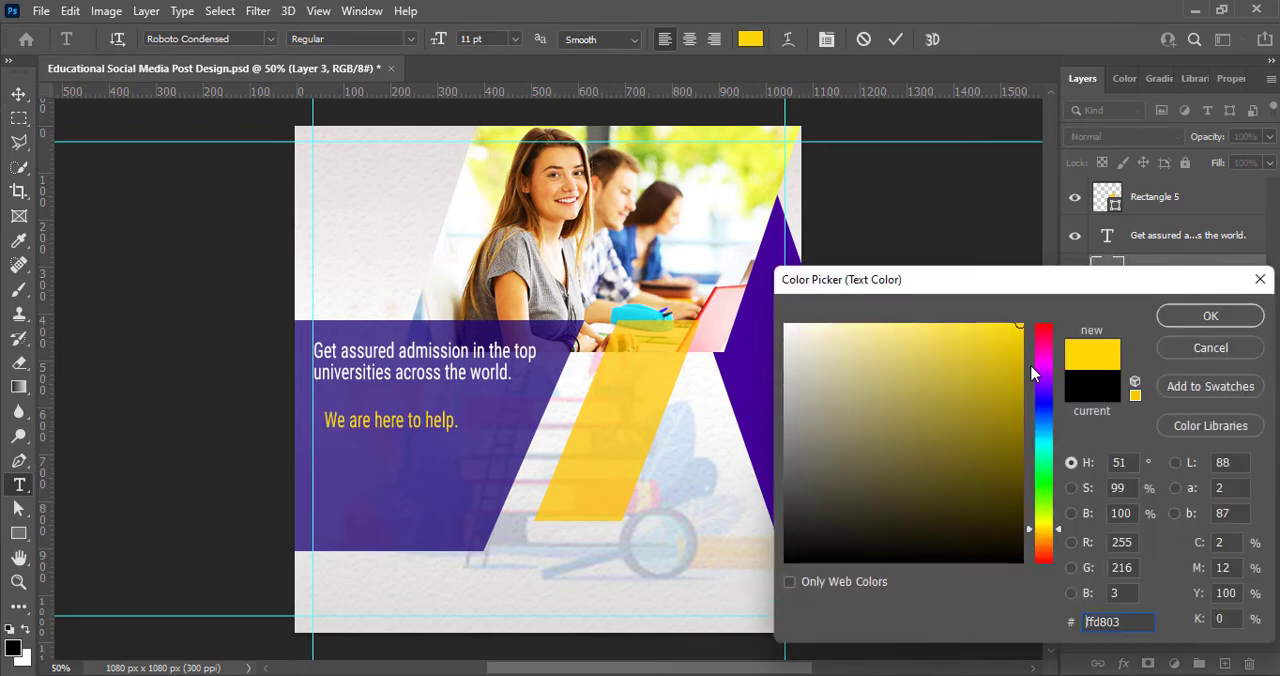
pyautogui.click(1050, 527)
pyautogui.moveTo(1050, 527); pyautogui.dragTo(1050, 524)
pyautogui.click(1243, 318)
# Step: Set the text "We are here to help." to 18 pt in the Bold style
pyautogui.click(515, 40)
pyautogui.click(493, 173)
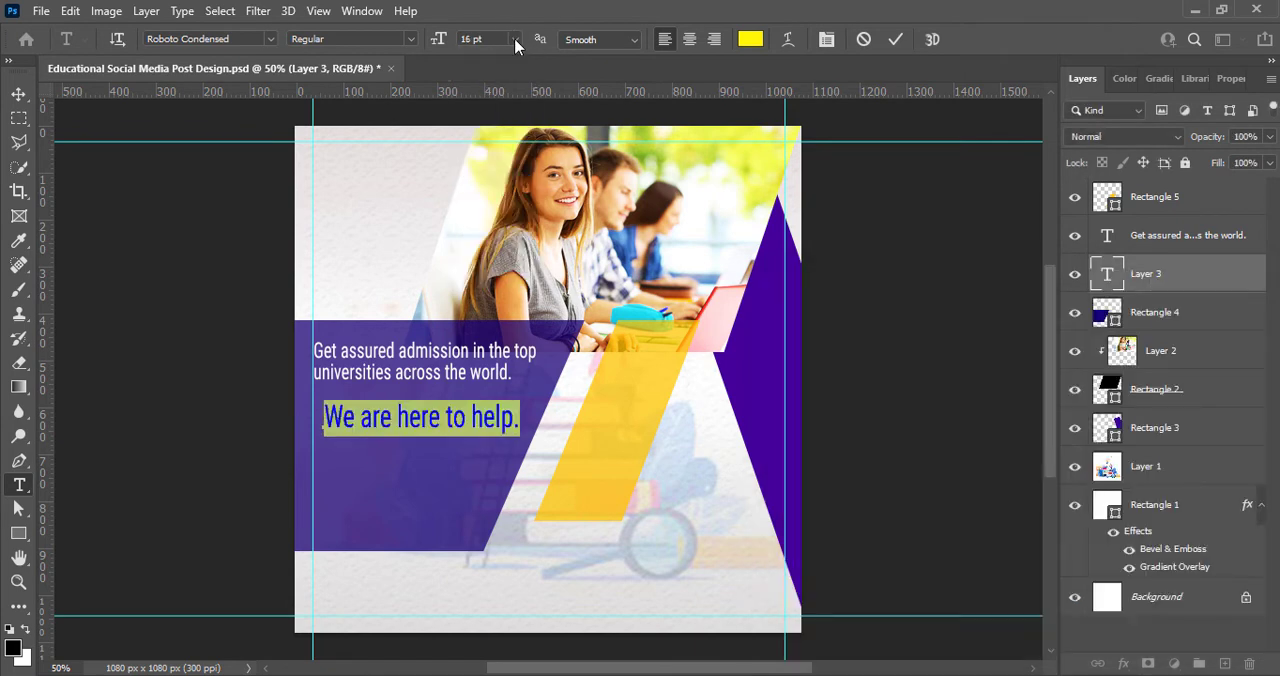
pyautogui.click(516, 41)
pyautogui.click(490, 189)
pyautogui.click(360, 38)
pyautogui.click(335, 117)
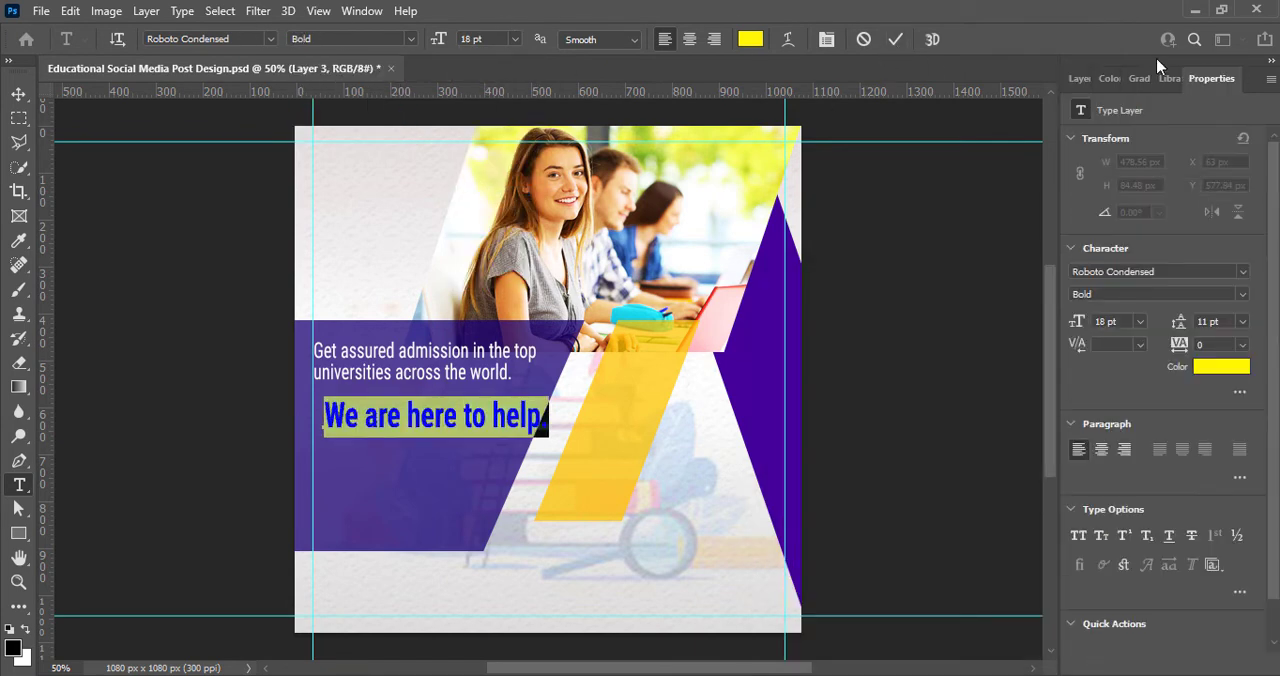
# Step: Move the yellow "We are here to help." text down and align it with the left margin guide
pyautogui.click(895, 39)
pyautogui.click(18, 94)
pyautogui.click(1080, 78)
pyautogui.moveTo(512, 421); pyautogui.dragTo(500, 447)
# Step: Break the yellow text onto a second line before "help." and set its leading to 18 pt
pyautogui.doubleClick(484, 443)
pyautogui.press('Return')
pyautogui.hotkey('ctrl', 'a')
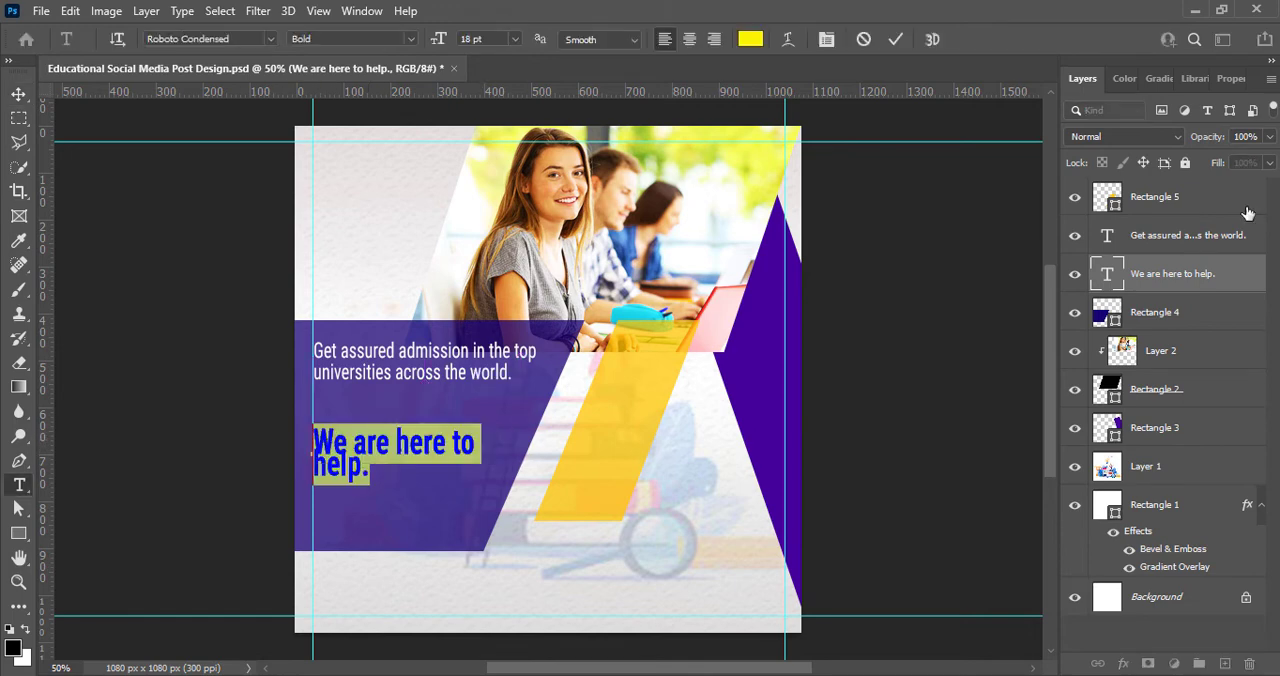
pyautogui.click(1231, 78)
pyautogui.click(1243, 321)
pyautogui.click(1226, 475)
pyautogui.click(18, 94)
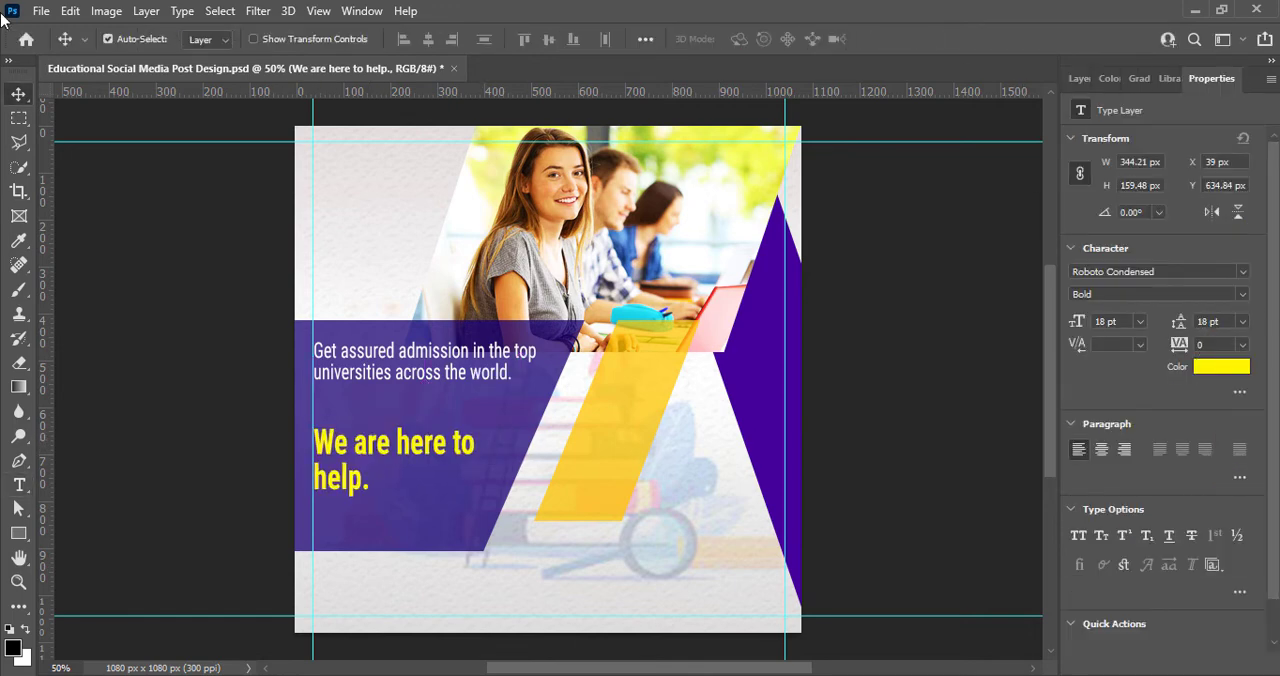
# Step: Move the admission text down so it sits closer above the yellow text
pyautogui.moveTo(421, 446); pyautogui.dragTo(423, 450)
pyautogui.moveTo(451, 372); pyautogui.dragTo(449, 406)
pyautogui.click(890, 388)
# Step: Reduce the purple parallelogram's height by raising its bottom edge to just below the yellow text
pyautogui.click(434, 523)
pyautogui.hotkey('ctrl', 't')
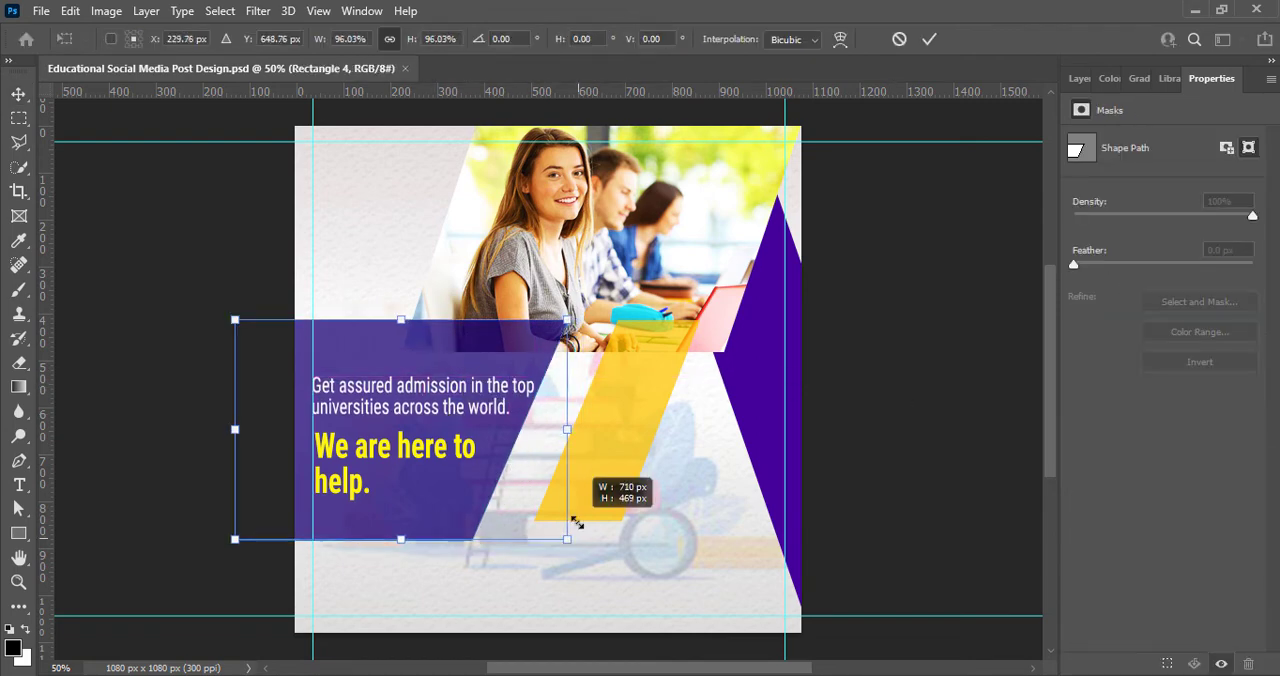
pyautogui.moveTo(425, 553); pyautogui.dragTo(428, 514)
pyautogui.click(929, 39)
# Step: Move the admission text and the yellow text up to fit inside the purple parallelogram
pyautogui.moveTo(493, 388); pyautogui.dragTo(493, 372)
pyautogui.moveTo(463, 457); pyautogui.dragTo(464, 432)
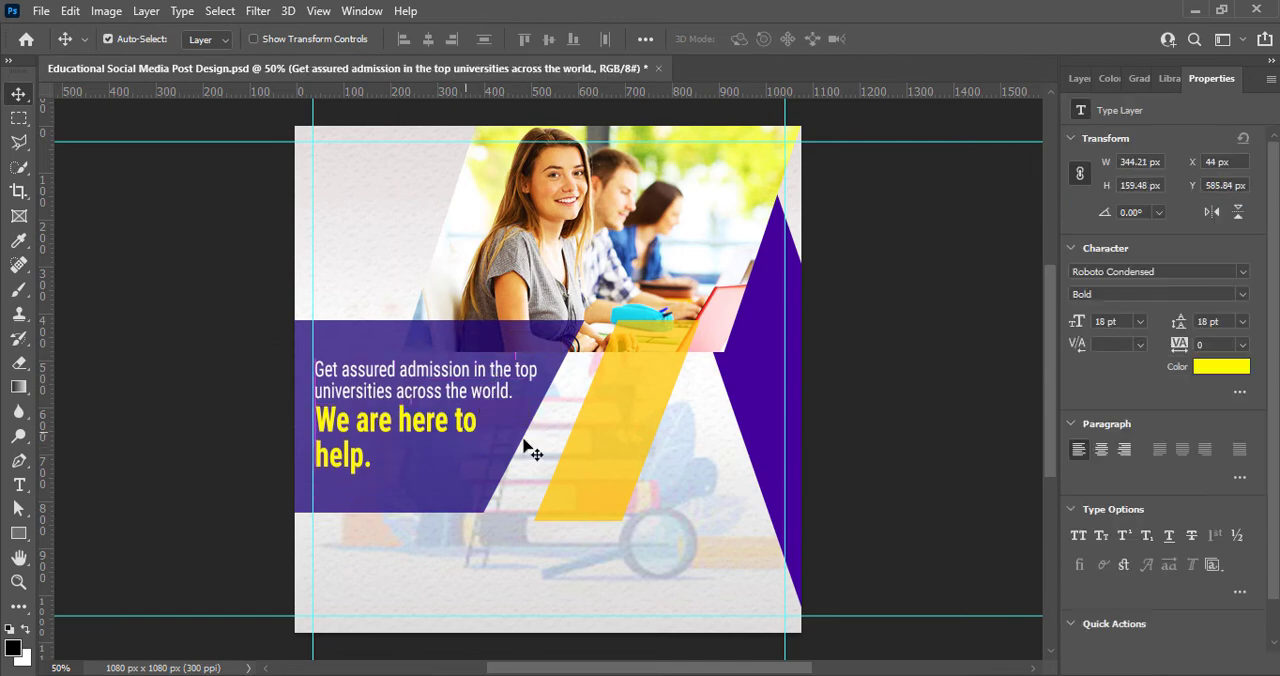
pyautogui.click(528, 449)
# Step: Shorten the yellow parallelogram to 83.14% of its height by raising its bottom edge
pyautogui.click(591, 507)
pyautogui.hotkey('ctrl', 't')
pyautogui.moveTo(615, 521); pyautogui.dragTo(615, 487)
pyautogui.hotkey('ctrl', 'z')
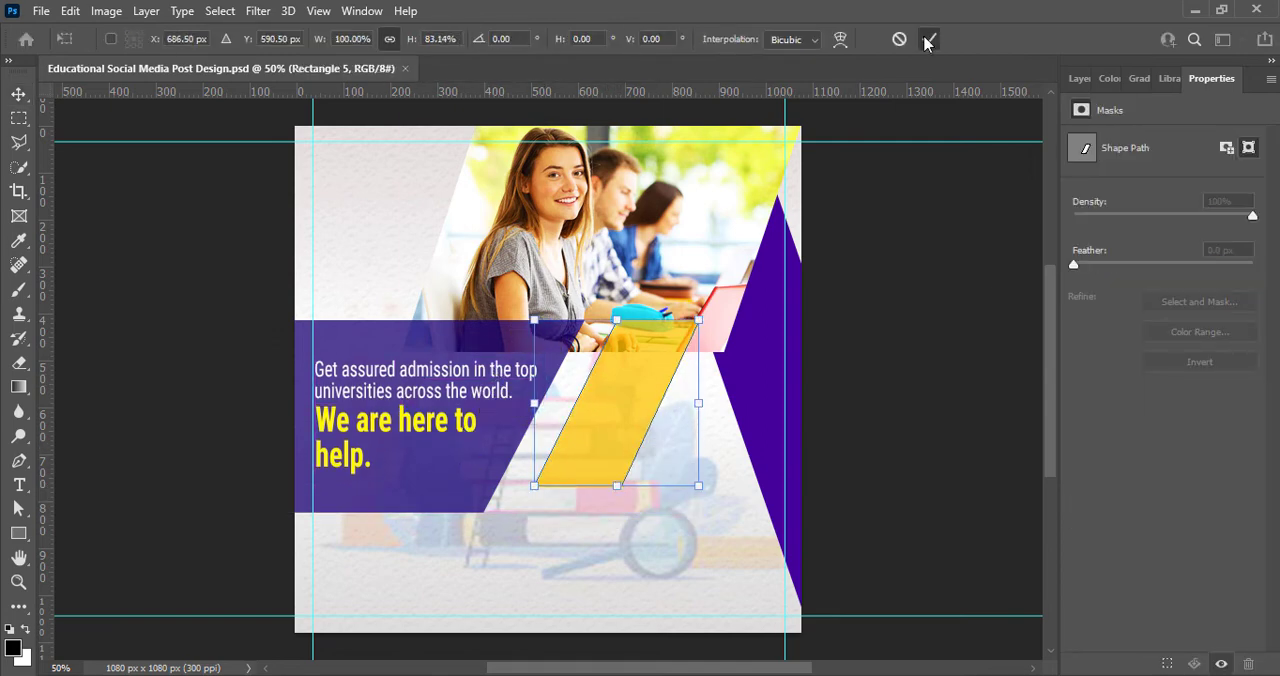
pyautogui.click(929, 39)
# Step: Add a layer above the background illustration and write "Education Logo" on two lines in the design's upper-left corner
pyautogui.press('F7')
pyautogui.click(1145, 466)
pyautogui.click(1224, 663)
pyautogui.click(19, 484)
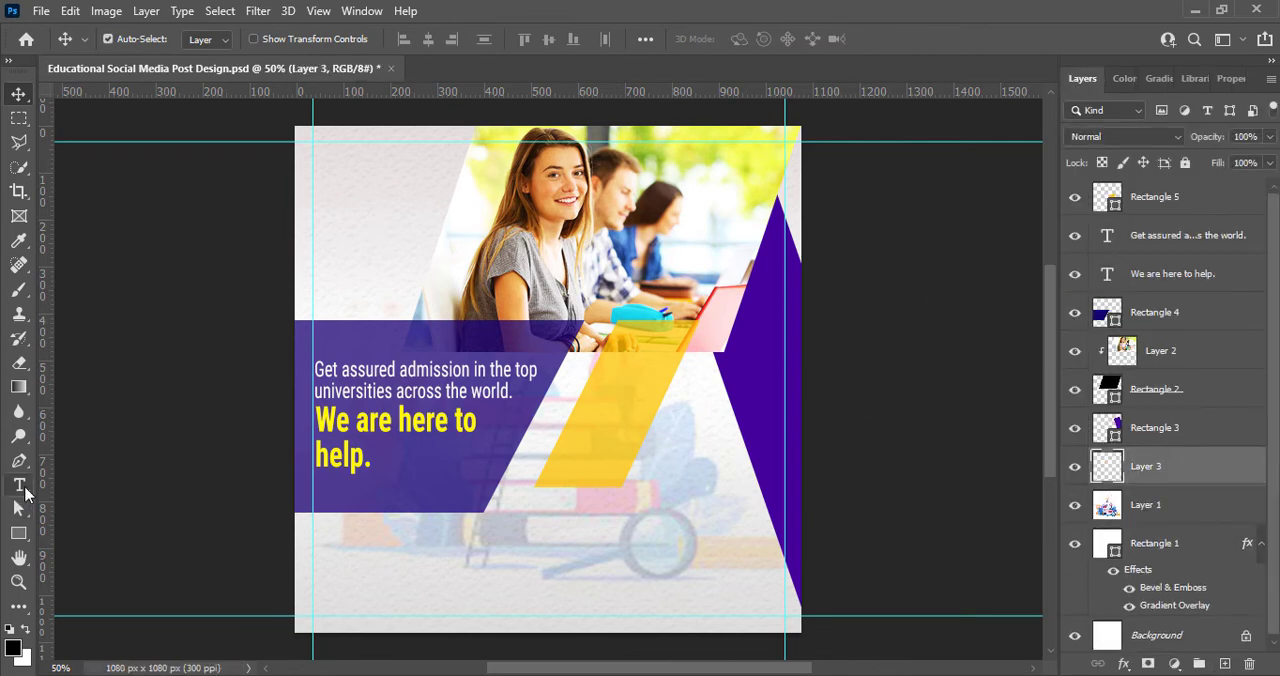
pyautogui.click(325, 160)
pyautogui.click(325, 160)
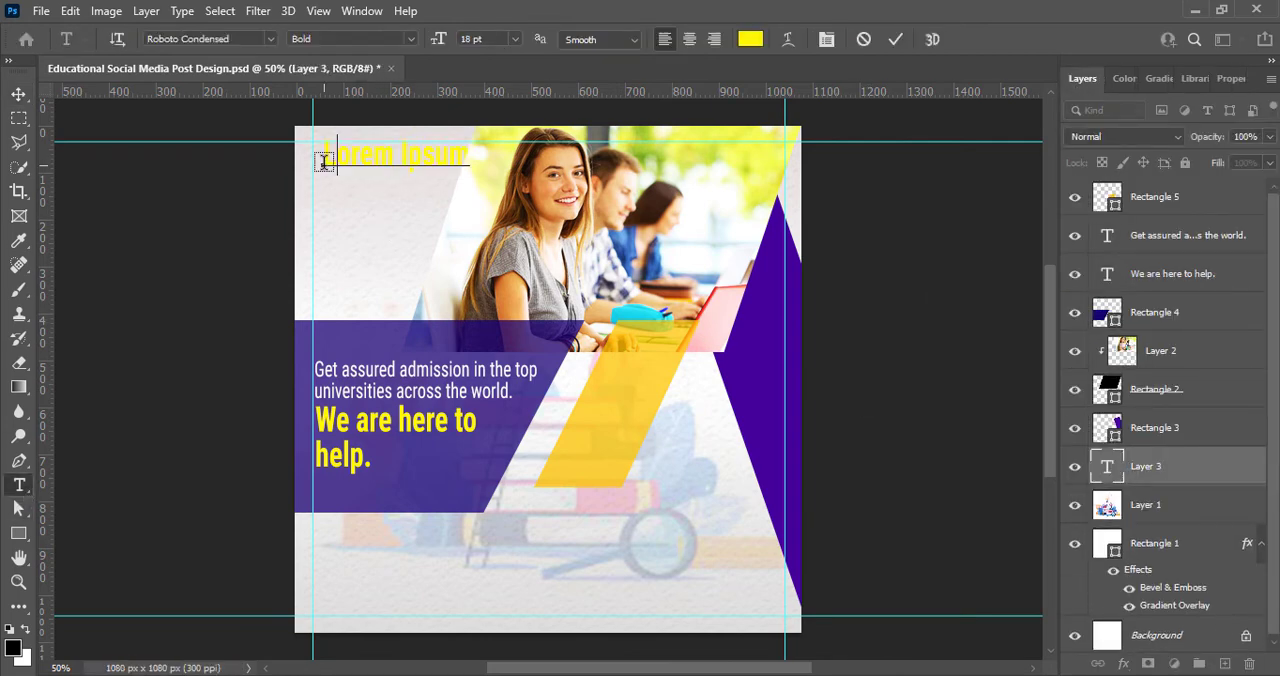
# Step: Color the logo text a darker shade of the purple sampled from the triangle and center-align its lines
pyautogui.hotkey('ctrl', 'a')
pyautogui.click(750, 39)
pyautogui.click(741, 388)
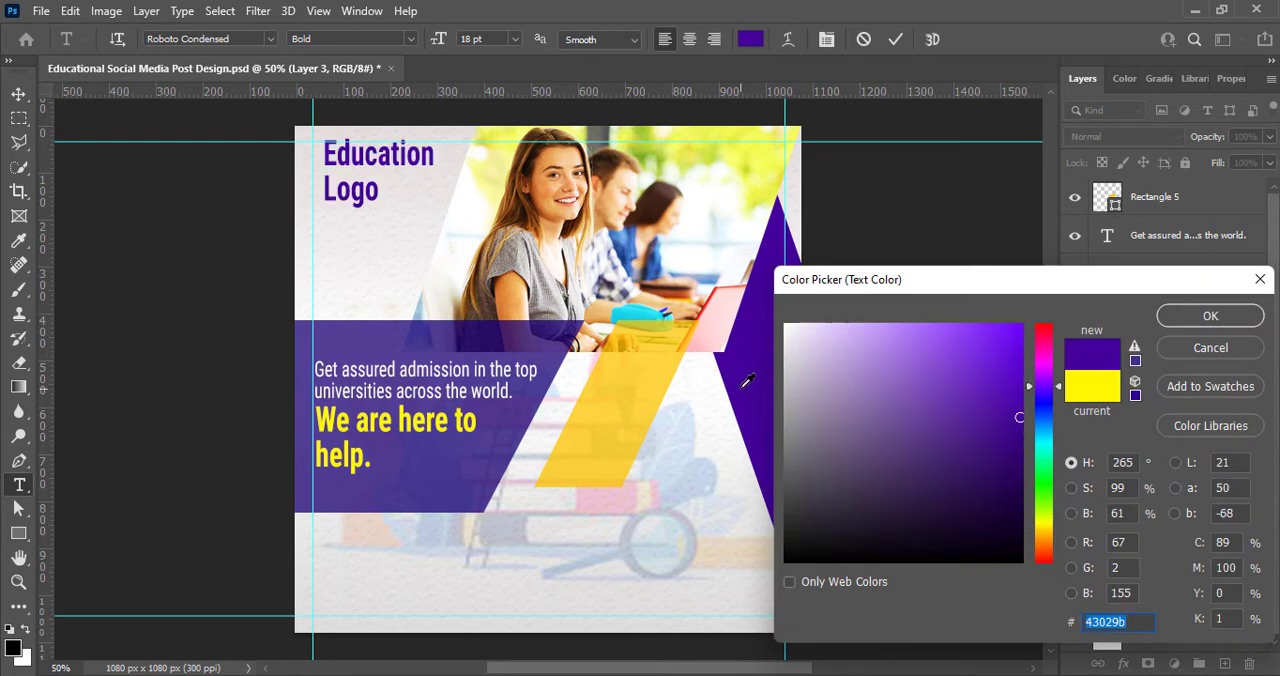
pyautogui.click(1021, 471)
pyautogui.click(1200, 325)
pyautogui.click(688, 40)
pyautogui.click(895, 39)
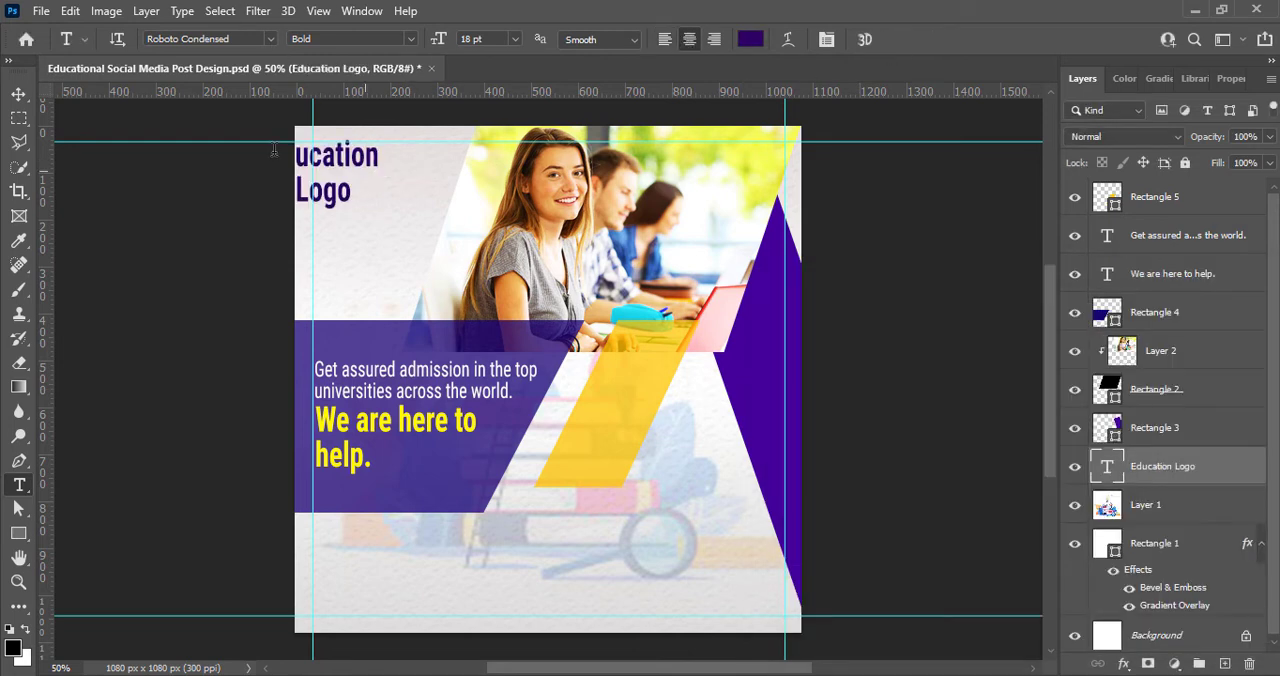
# Step: Move the logo text to the upper-left guides and scale it down to 15.58 pt
pyautogui.click(19, 94)
pyautogui.moveTo(356, 163); pyautogui.dragTo(389, 165)
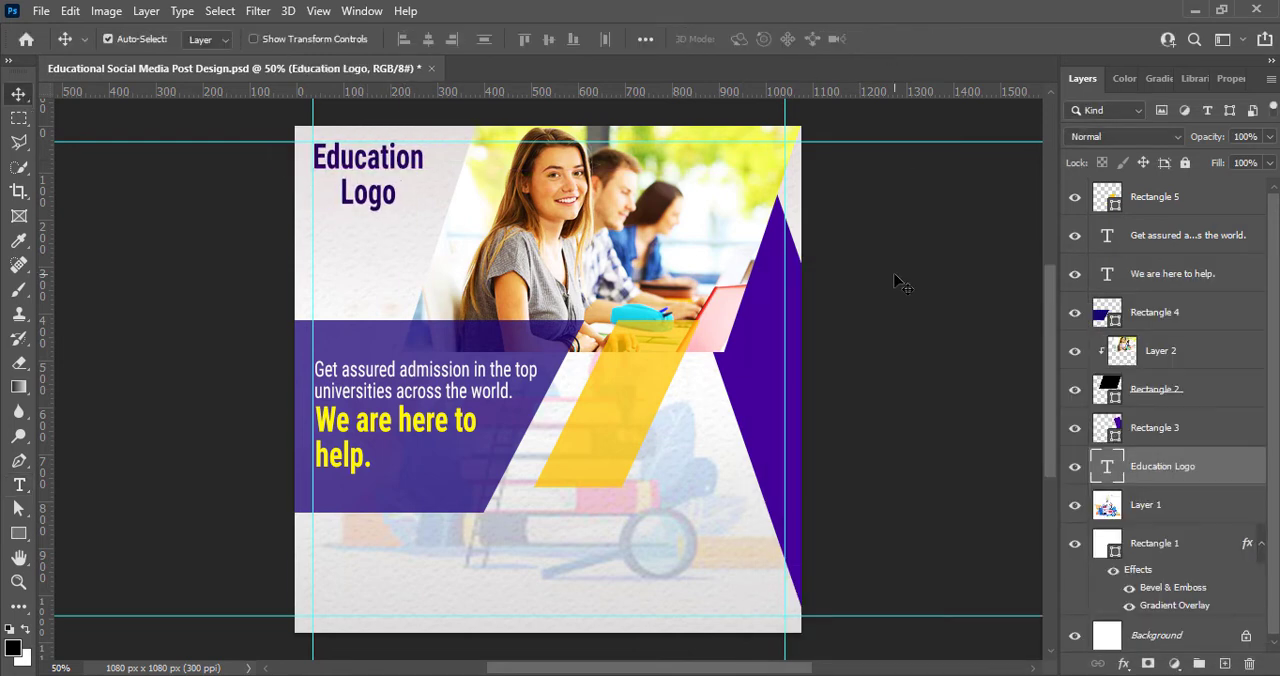
pyautogui.hotkey('ctrl', 't')
pyautogui.moveTo(423, 209); pyautogui.dragTo(388, 187)
pyautogui.press('Return')
# Step: Set the word "Education" in the logo text to Roboto Condensed Regular
pyautogui.doubleClick(372, 184)
pyautogui.moveTo(314, 156); pyautogui.dragTo(408, 157)
pyautogui.click(411, 40)
pyautogui.click(368, 88)
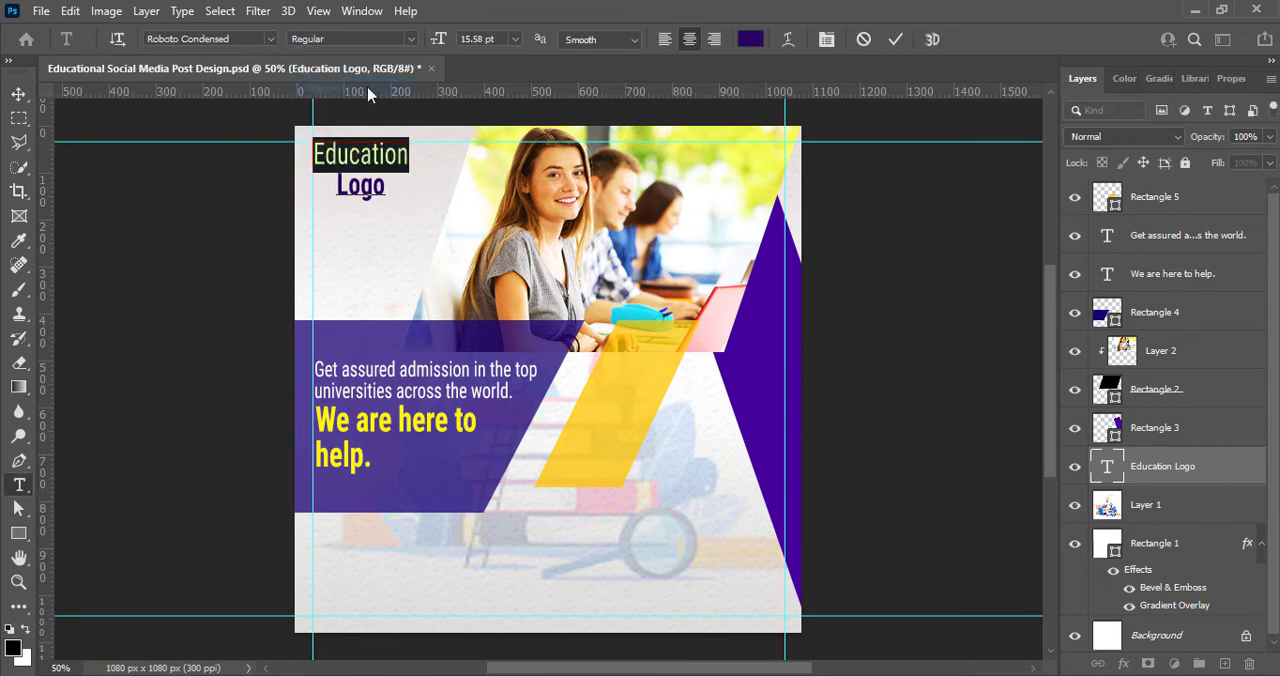
# Step: Replace the second logo line with "LOGO" in capitals and widen its letter tracking
pyautogui.write('LOGO')
pyautogui.moveTo(338, 186); pyautogui.dragTo(404, 188)
pyautogui.click(1230, 79)
pyautogui.click(1243, 345)
pyautogui.click(1221, 551)
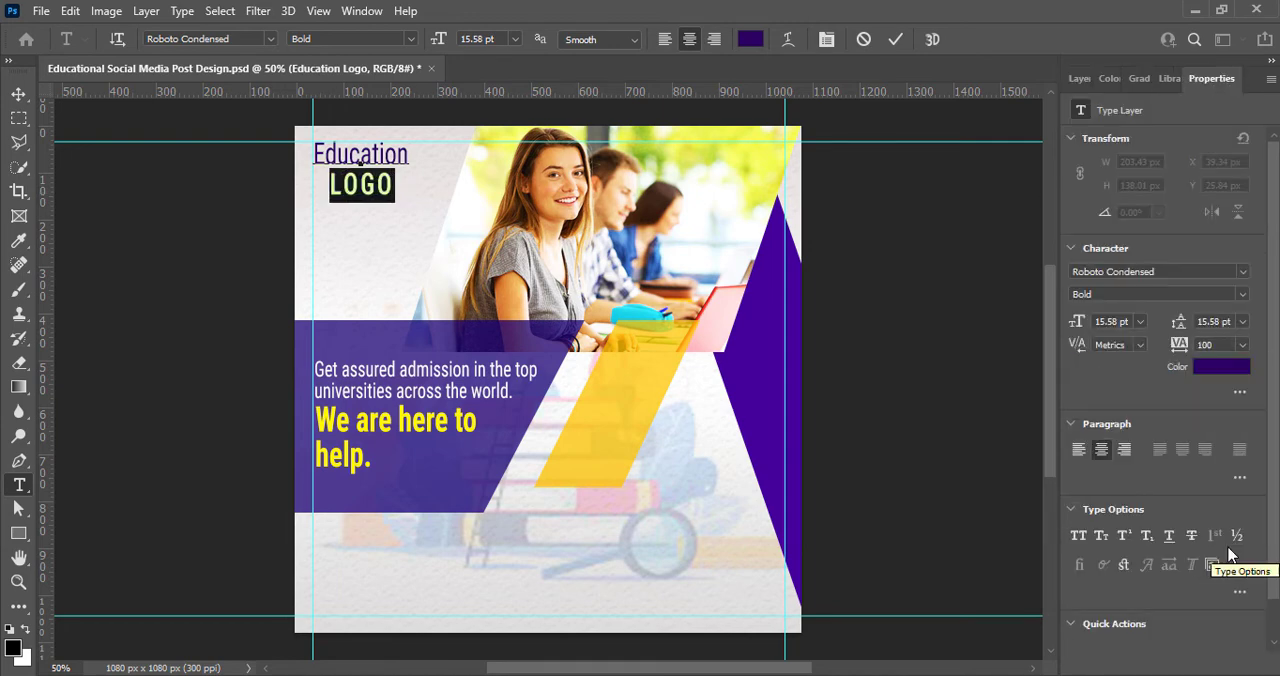
pyautogui.click(1243, 345)
pyautogui.click(1222, 563)
# Step: Set the font size of "Education" in the logo text to 12 pt
pyautogui.moveTo(408, 158); pyautogui.dragTo(315, 157)
pyautogui.click(515, 40)
pyautogui.click(516, 165)
pyautogui.click(515, 40)
pyautogui.click(516, 153)
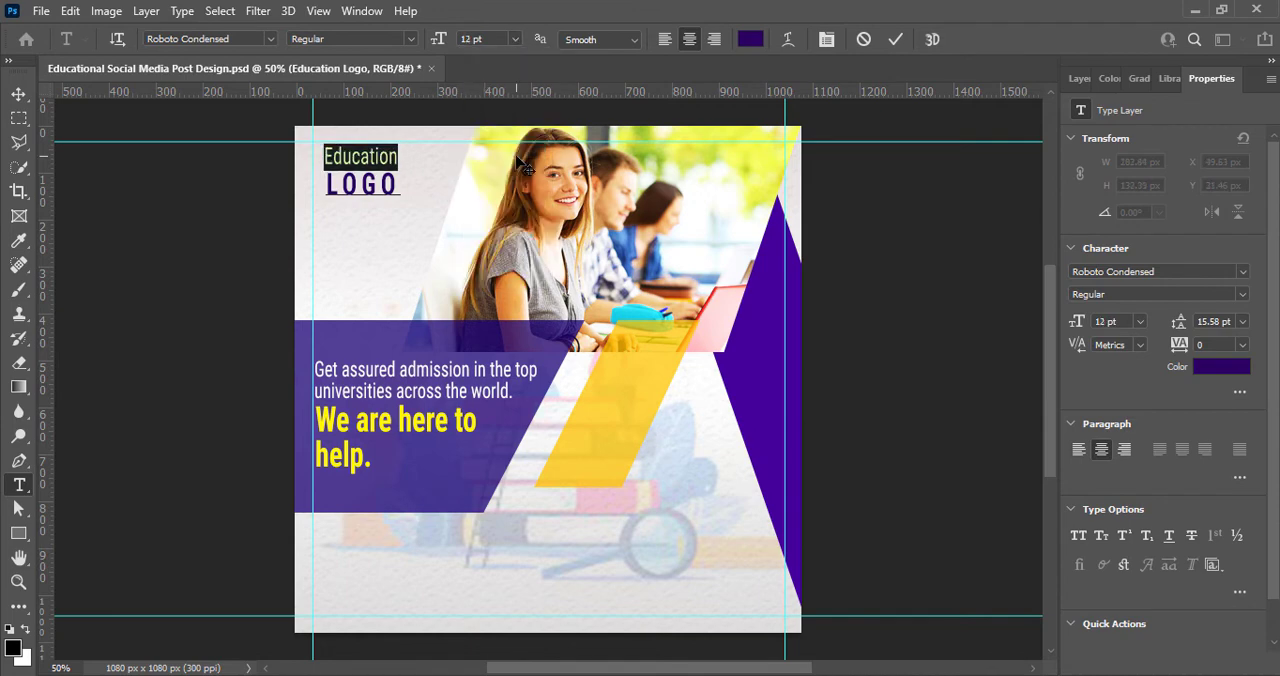
pyautogui.click(895, 39)
# Step: Set the leading of the two-line logo text to 14 pt
pyautogui.click(22, 93)
pyautogui.doubleClick(379, 160)
pyautogui.click(1244, 323)
pyautogui.click(1222, 437)
pyautogui.click(1243, 323)
pyautogui.click(1222, 452)
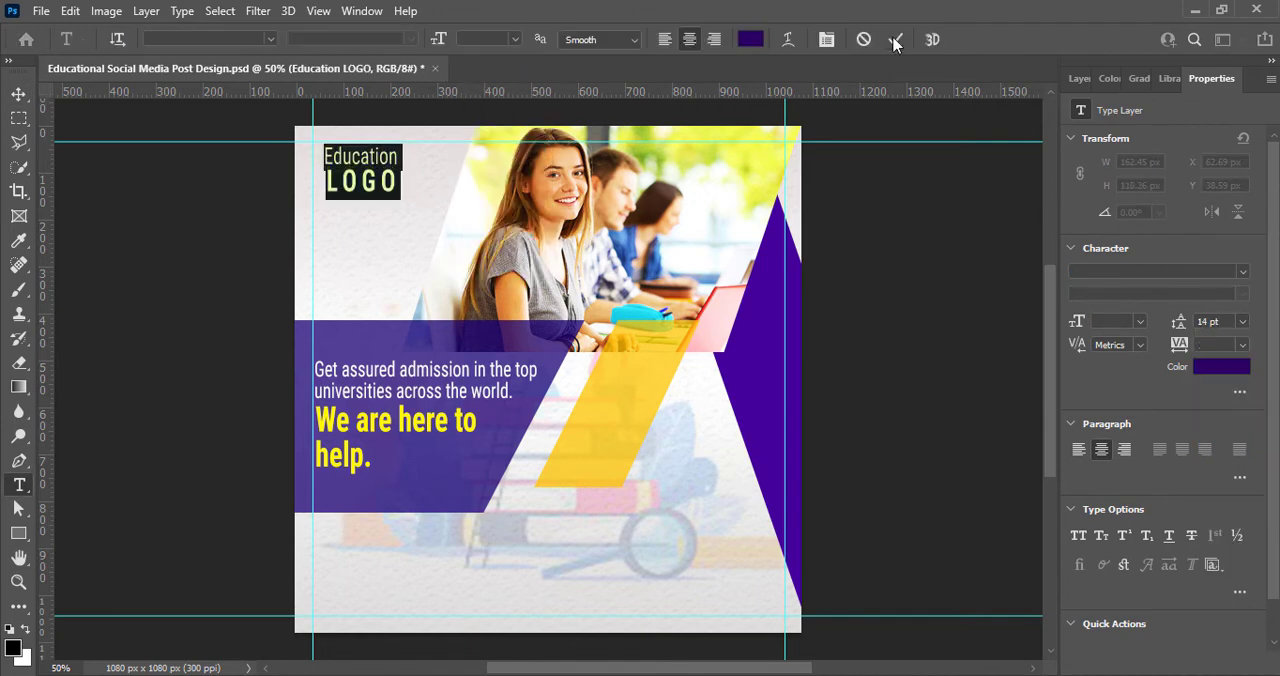
pyautogui.click(896, 39)
# Step: Move the logo text into the corner formed by the top and left guides and save the document
pyautogui.click(20, 93)
pyautogui.moveTo(425, 173)
pyautogui.mouseDown()
pyautogui.moveTo(412, 166)
pyautogui.moveTo(418, 178)
pyautogui.mouseUp()
pyautogui.hotkey('ctrl', 's')
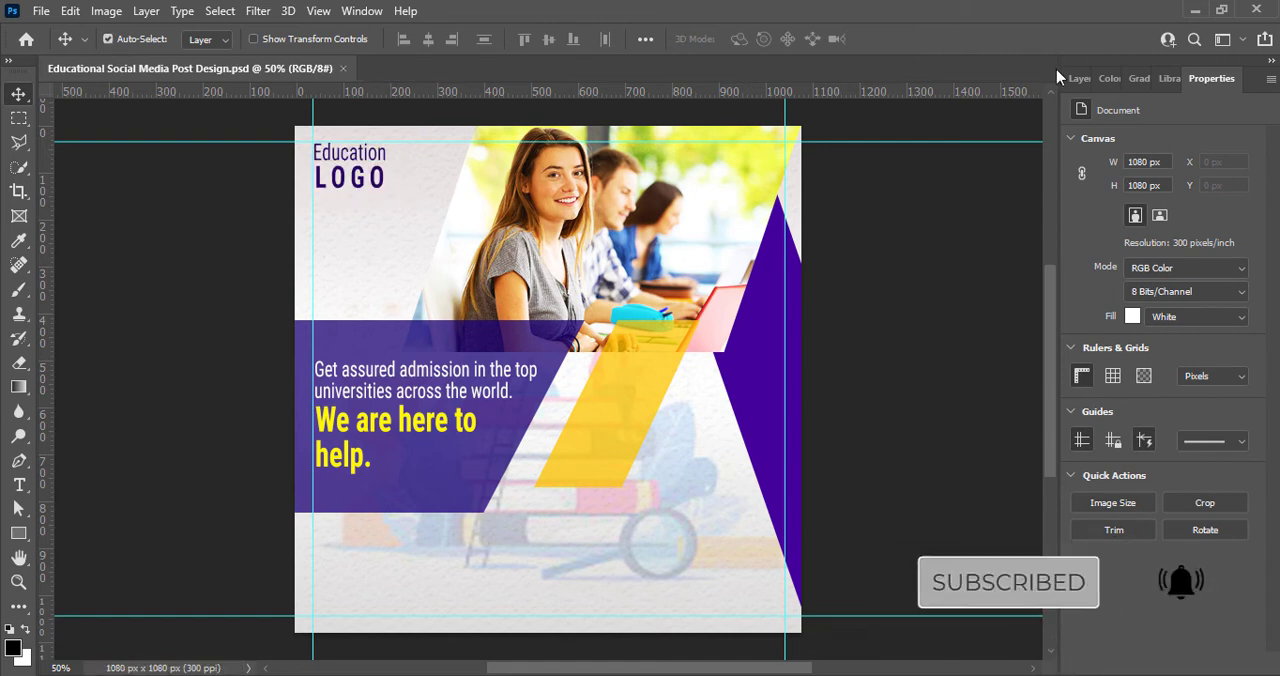
# Step: Add a text line in the design's lower-left area reading "Contact Us:" followed by the phone number
pyautogui.click(332, 570)
pyautogui.press('t')
pyautogui.click(332, 570)
pyautogui.write('Conta')
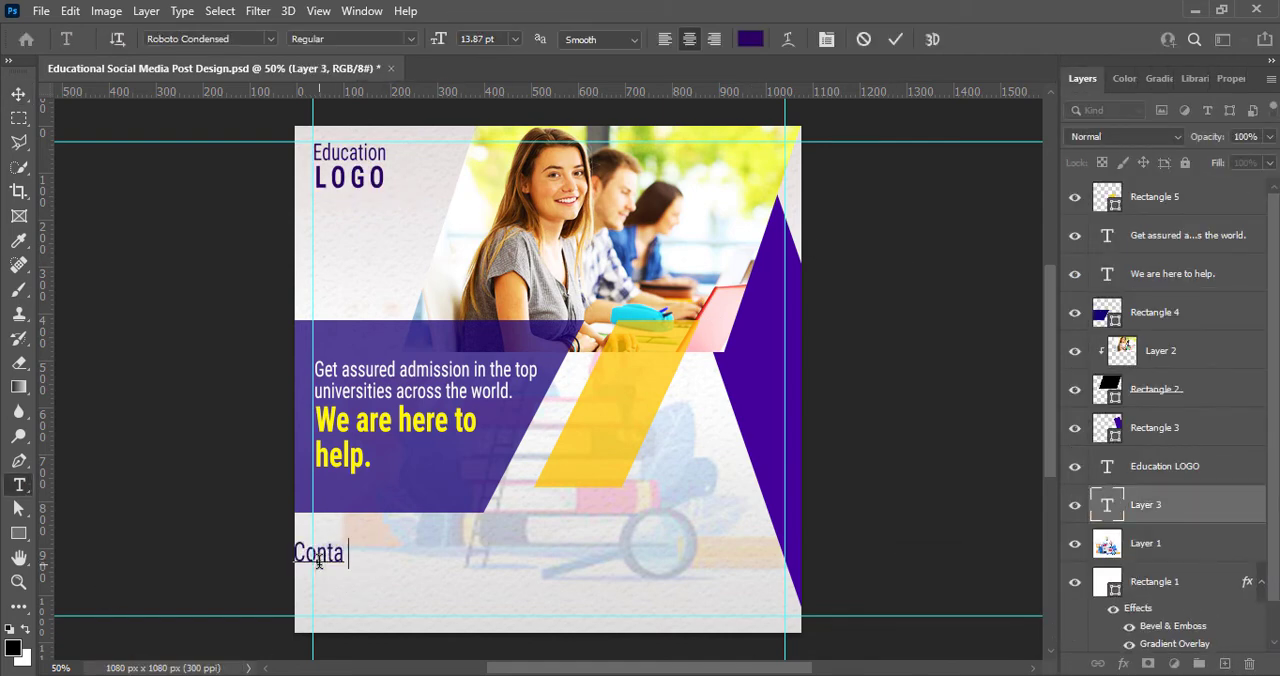
pyautogui.write('ct Us: +0123 456 789')
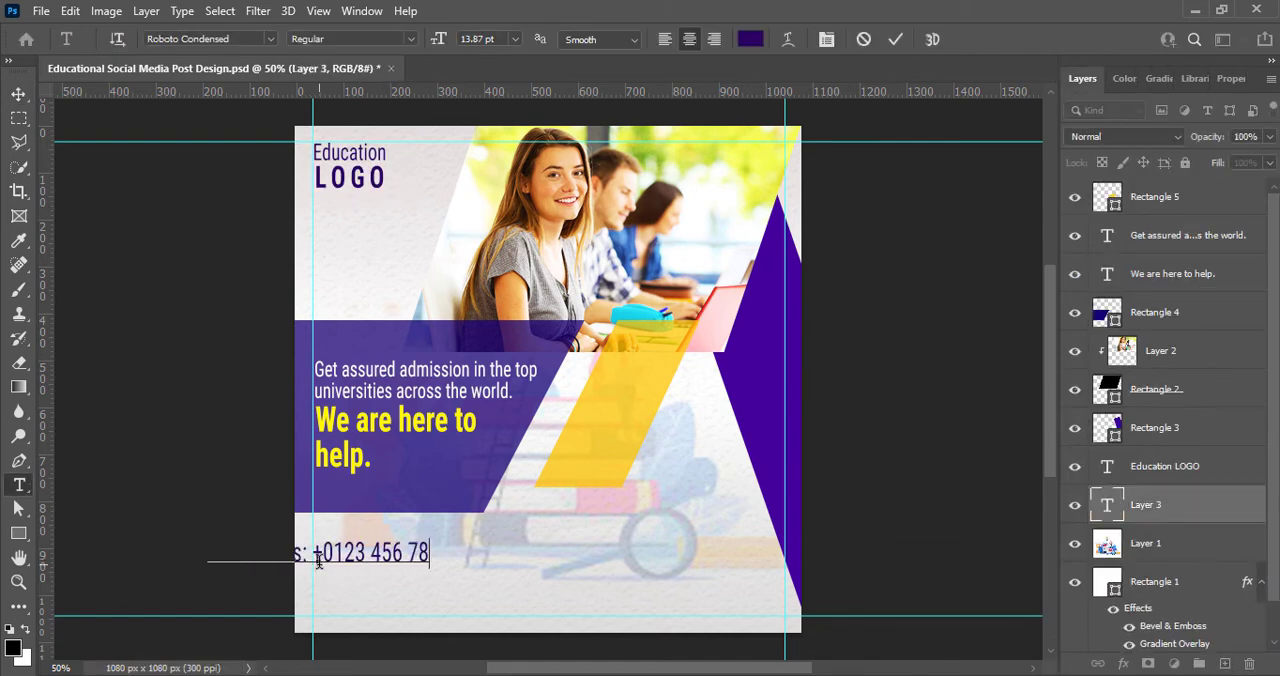
# Step: Align the contact line with the left guide and set its font size to 10 pt
pyautogui.click(19, 94)
pyautogui.moveTo(370, 550); pyautogui.dragTo(314, 560)
pyautogui.press('t')
pyautogui.click(515, 40)
pyautogui.click(508, 123)
# Step: Make the phone number in the contact line bold
pyautogui.moveTo(516, 567); pyautogui.dragTo(460, 570)
pyautogui.click(411, 39)
pyautogui.click(352, 119)
pyautogui.click(270, 39)
pyautogui.click(895, 42)
# Step: Color the words "Contact Us:" black, leaving the phone number dark purple
pyautogui.click(19, 94)
pyautogui.doubleClick(381, 569)
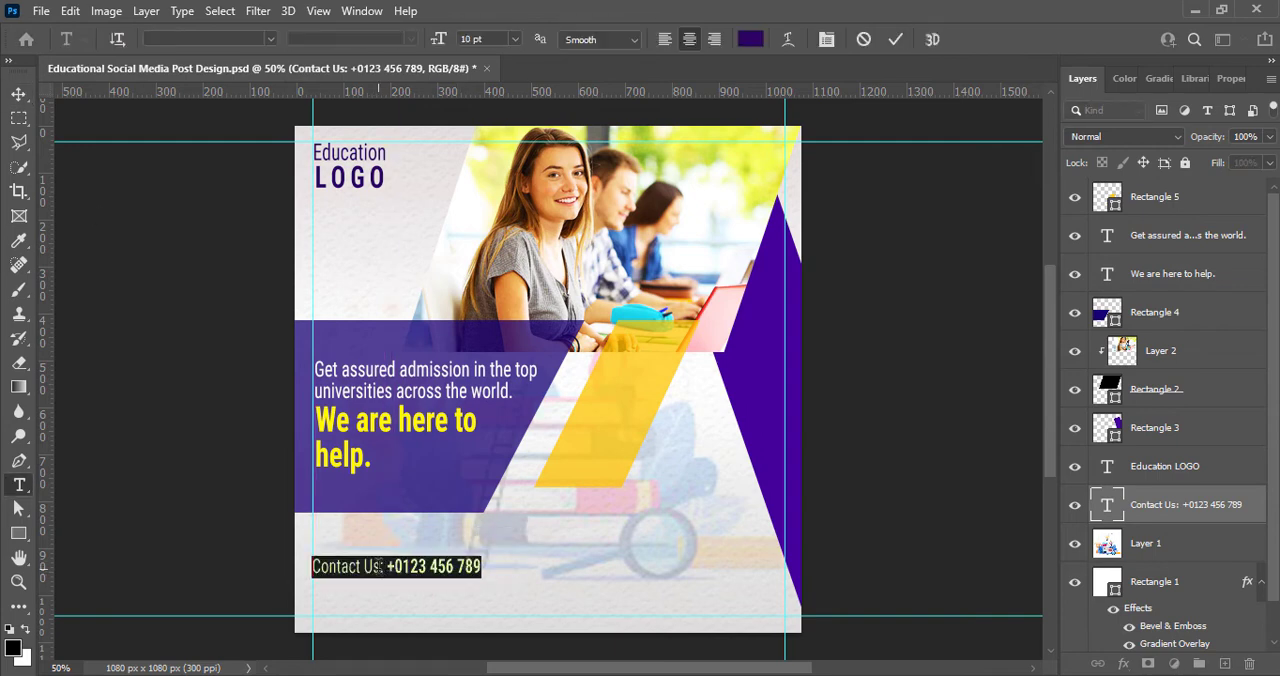
pyautogui.moveTo(381, 567); pyautogui.dragTo(312, 567)
pyautogui.click(751, 40)
pyautogui.click(765, 556)
pyautogui.click(1209, 314)
pyautogui.click(895, 41)
pyautogui.press('v')
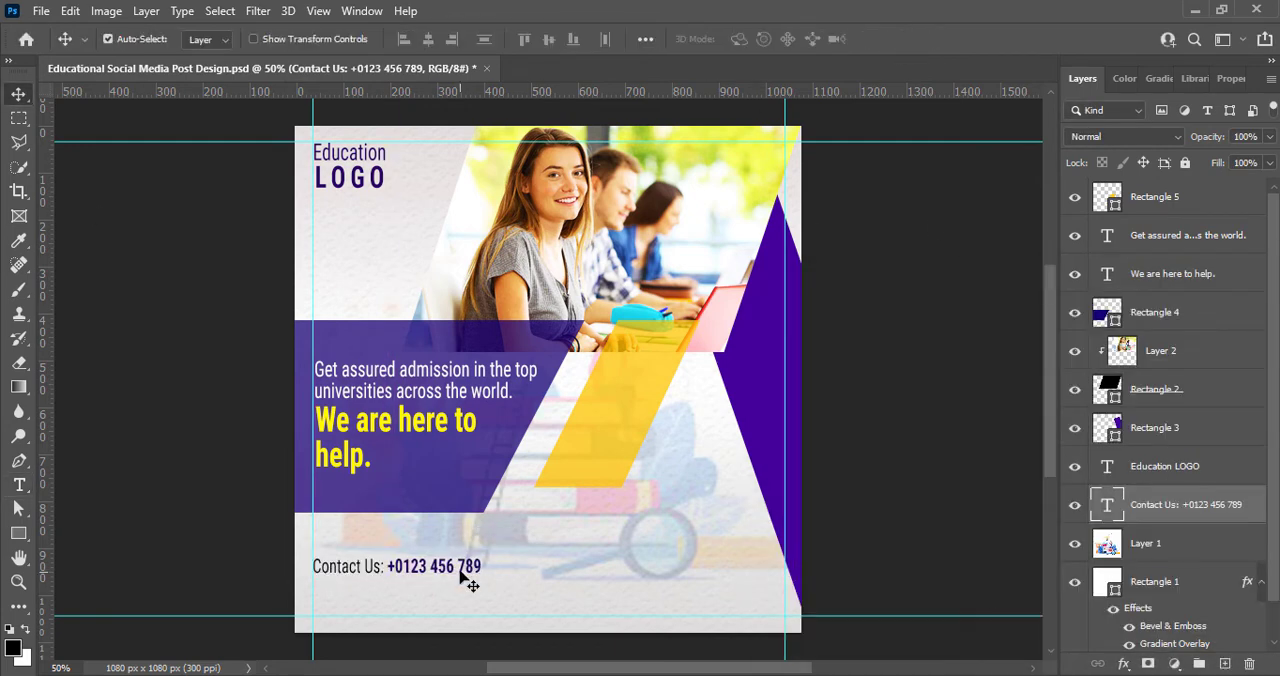
# Step: Duplicate the contact line against the right guide and move both lines down to just above the bottom guide
pyautogui.moveTo(447, 569); pyautogui.dragTo(750, 570)
pyautogui.keyDown('shift'); pyautogui.click(1200, 546); pyautogui.keyUp('shift')
pyautogui.hotkey('shift', 'Down')
pyautogui.hotkey('shift', 'Down')
pyautogui.hotkey('shift', 'Down')
pyautogui.hotkey('shift', 'Down')
pyautogui.hotkey('shift', 'Down')
pyautogui.hotkey('shift', 'Down')
pyautogui.hotkey('shift', 'Down')
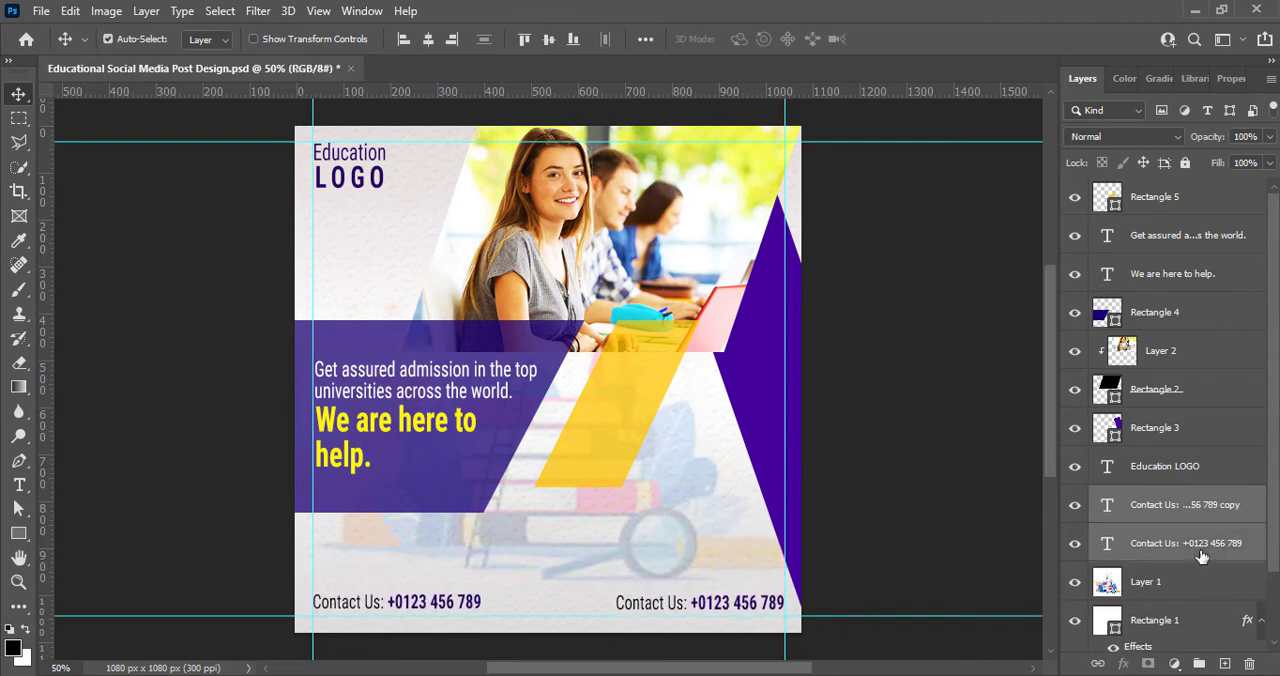
pyautogui.press('Up')
pyautogui.press('Up')
pyautogui.press('Up')
pyautogui.press('Up')
pyautogui.press('Up')
pyautogui.press('Up')
pyautogui.press('Up')
pyautogui.press('Up')
pyautogui.press('Up')
pyautogui.press('Up')
pyautogui.press('Up')
pyautogui.press('Up')
# Step: Change the word "Contact" to "Email" in the duplicated line
pyautogui.click(900, 580)
pyautogui.doubleClick(692, 598)
pyautogui.click(661, 596)
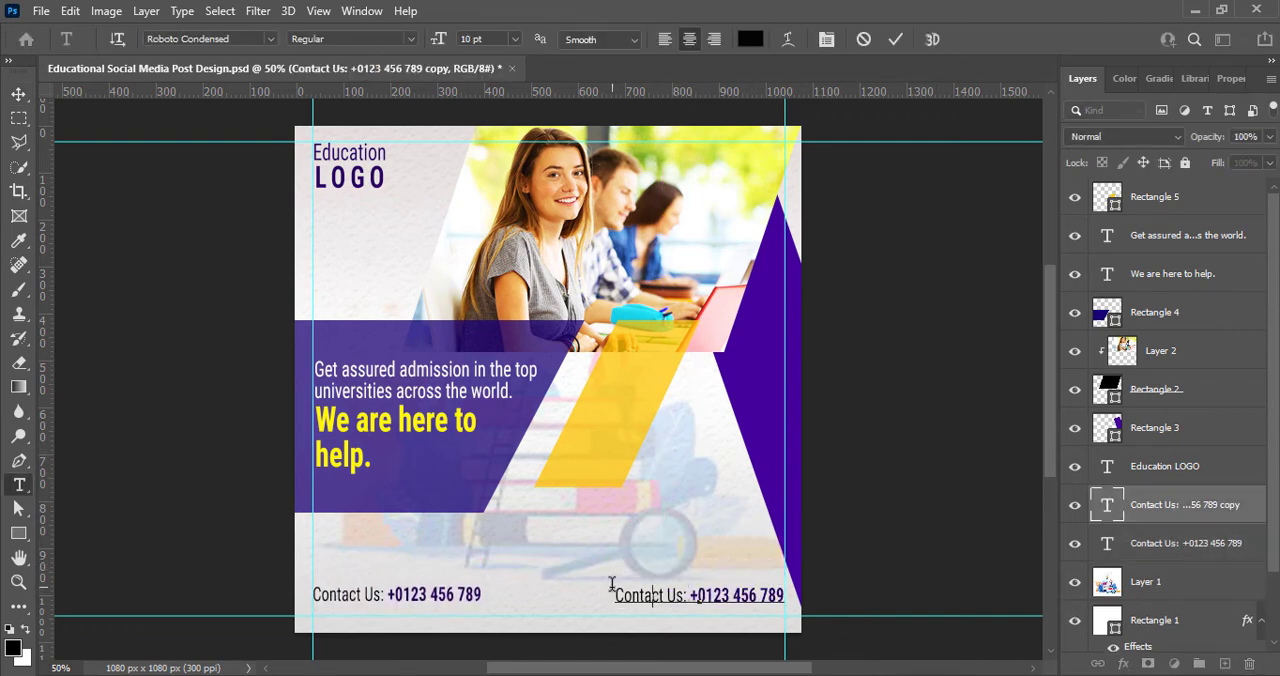
pyautogui.press('BackSpace')
pyautogui.press('BackSpace')
pyautogui.press('BackSpace')
pyautogui.press('BackSpace')
pyautogui.press('BackSpace')
pyautogui.press('BackSpace')
pyautogui.press('BackSpace')
pyautogui.write('Email')
pyautogui.moveTo(684, 596); pyautogui.dragTo(779, 596)
pyautogui.write('www')
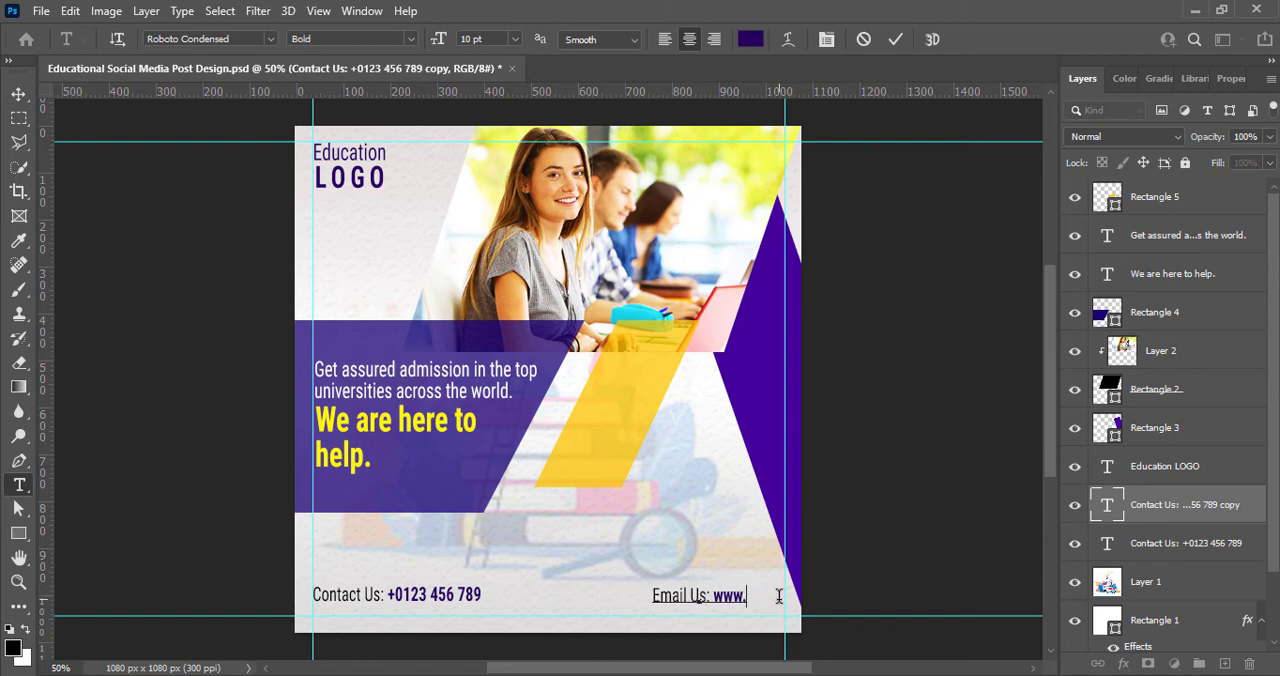
pyautogui.write('.educat')
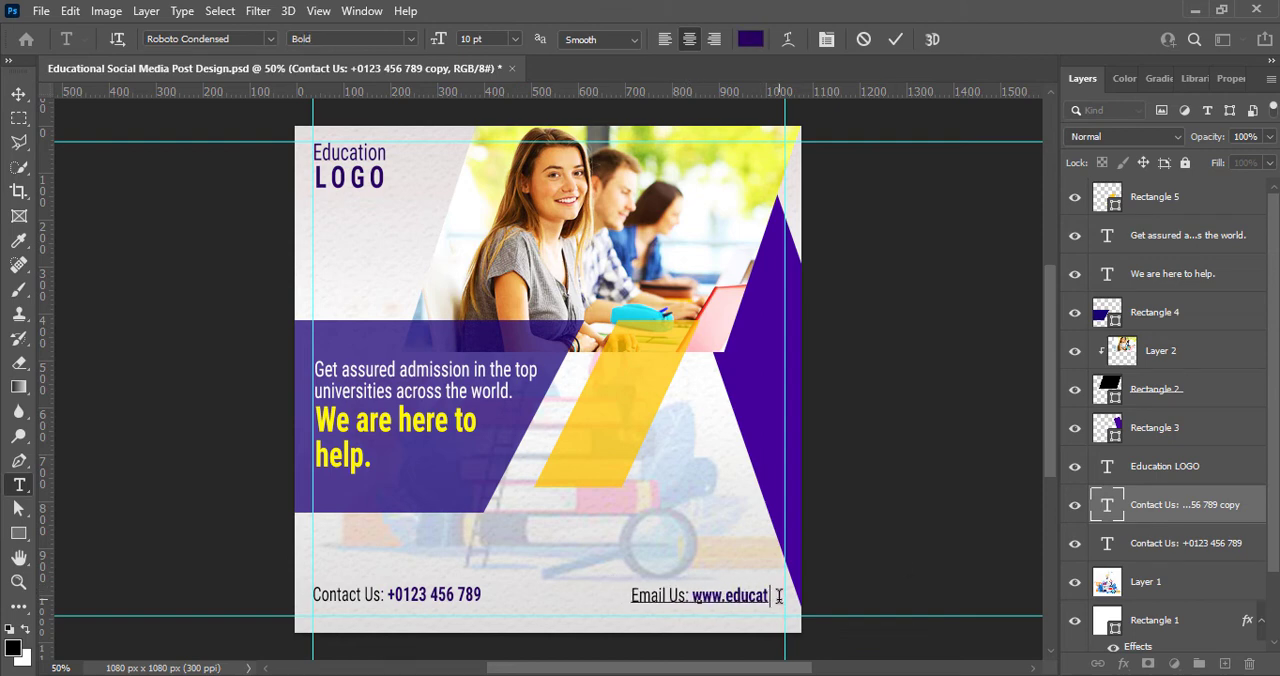
pyautogui.write('ionwebsite.com')
pyautogui.click(895, 39)
pyautogui.press('v')
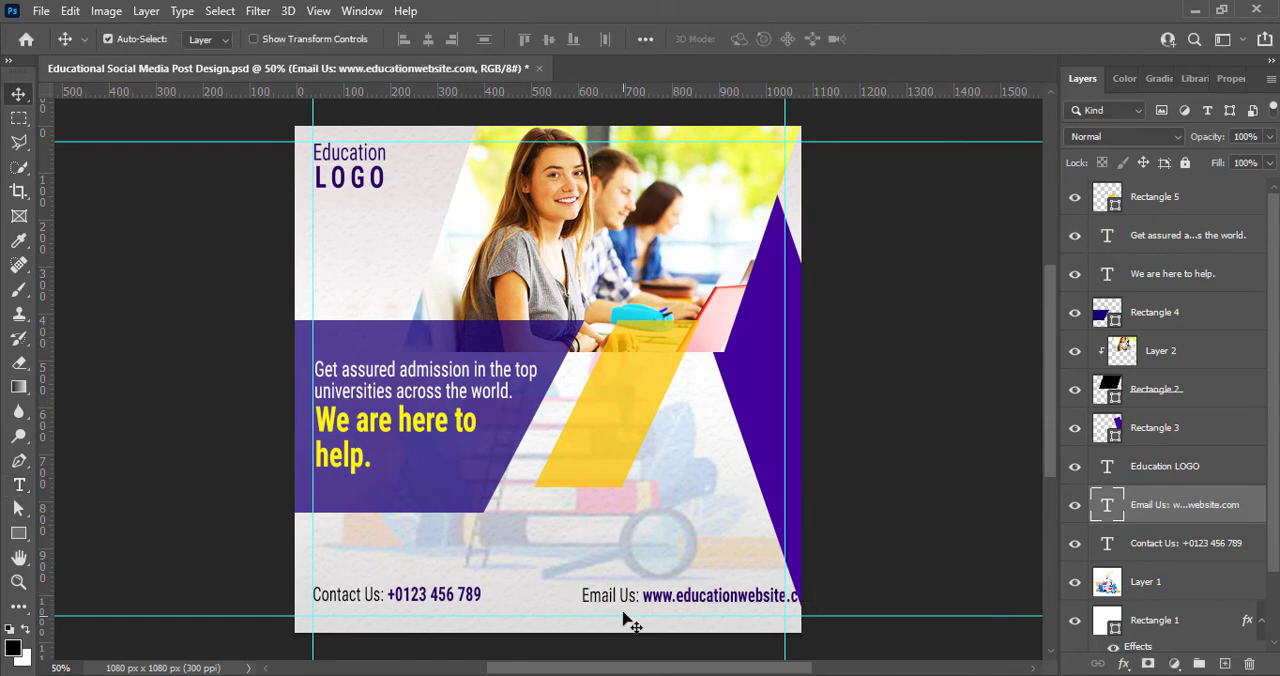
# Step: Align the end of the email line with the right guide and raise the bottom guide to just below the text
pyautogui.moveTo(690, 597); pyautogui.dragTo(656, 597)
pyautogui.press('Right')
pyautogui.moveTo(557, 616); pyautogui.dragTo(557, 604)
# Step: Remove the top guide and nudge the logo text slightly down from the design's top edge
pyautogui.click(356, 187)
pyautogui.moveTo(506, 142); pyautogui.dragTo(508, 90)
pyautogui.hotkey('shift', 'Down')
pyautogui.hotkey('shift', 'Down')
pyautogui.click(904, 264)
# Step: Remove the bottom guide and both vertical guides from the canvas
pyautogui.moveTo(541, 602); pyautogui.dragTo(558, 88)
pyautogui.moveTo(785, 524); pyautogui.dragTo(30, 558)
pyautogui.moveTo(313, 520); pyautogui.dragTo(60, 520)
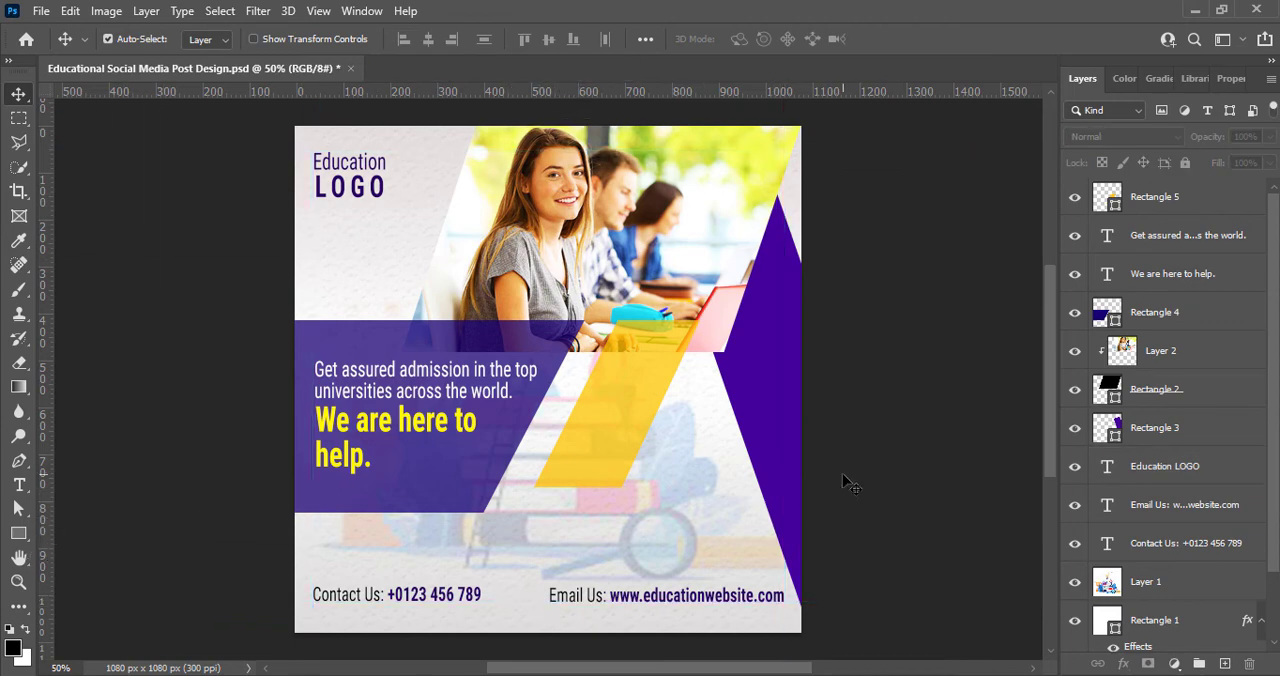
# Step: Add an empty layer directly above the background illustration layer
pyautogui.click(1160, 581)
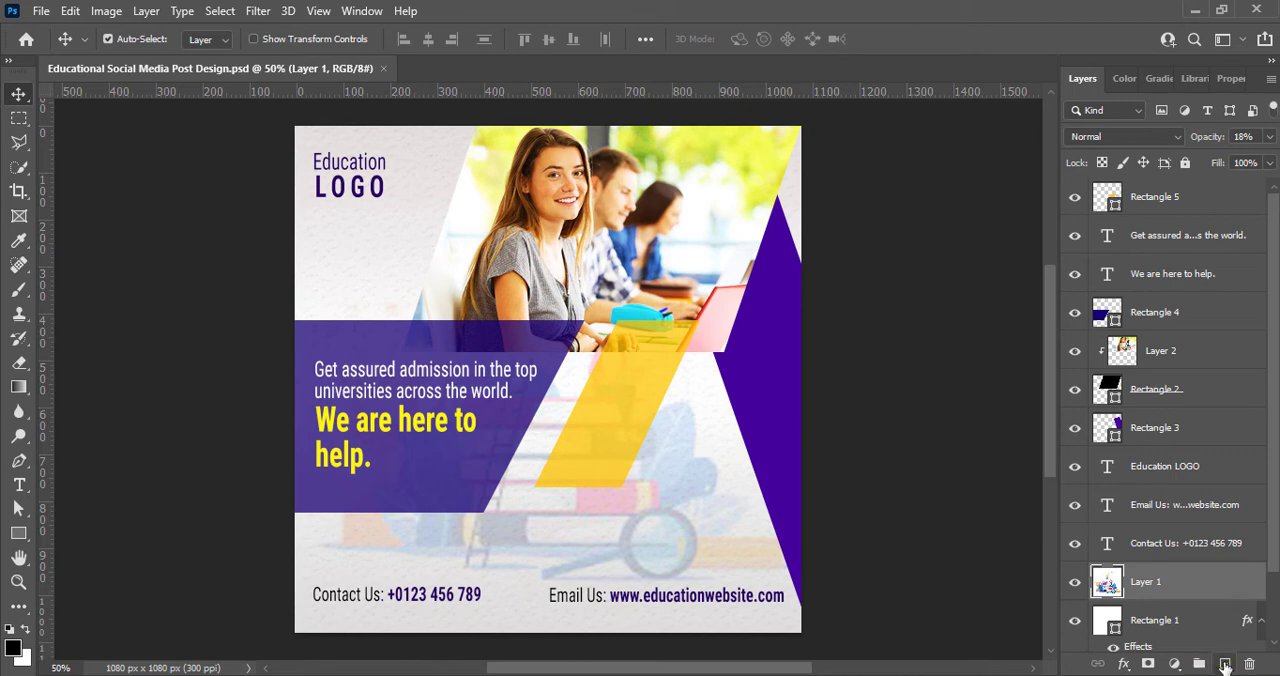
pyautogui.click(1226, 664)
# Step: Extend the phone number in the contact line with two additional zeros
pyautogui.press('t')
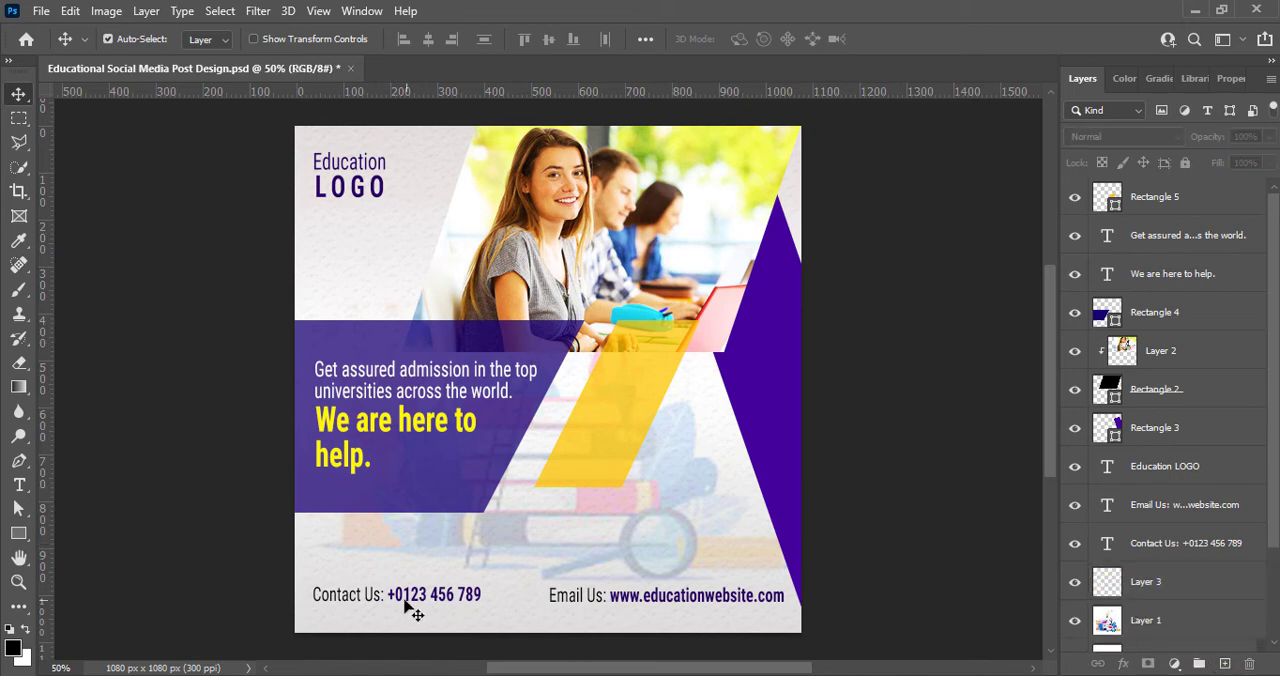
pyautogui.click(404, 594)
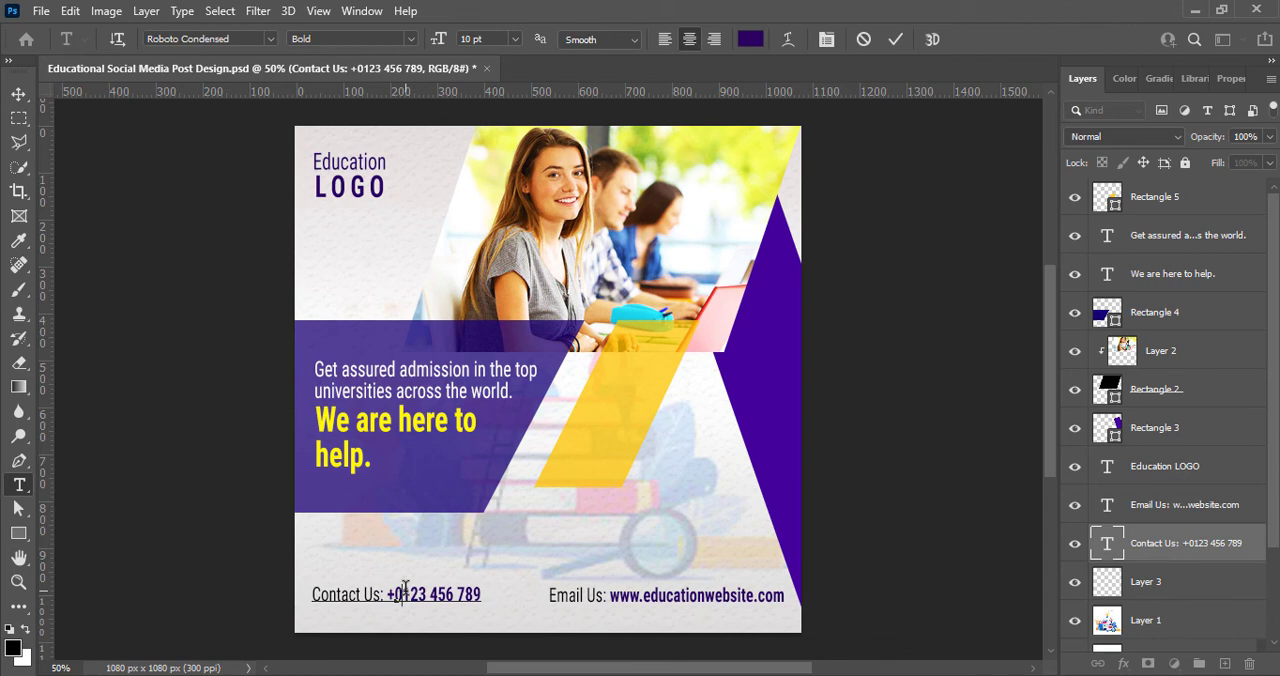
pyautogui.write('00')
pyautogui.click(896, 39)
pyautogui.press('v')
# Step: Realign the contact line with the left edge of the headline text and save the document
pyautogui.moveTo(357, 600); pyautogui.dragTo(369, 600)
pyautogui.moveTo(51, 462); pyautogui.dragTo(90, 456)
pyautogui.click(943, 429)
pyautogui.hotkey('ctrl', 's')
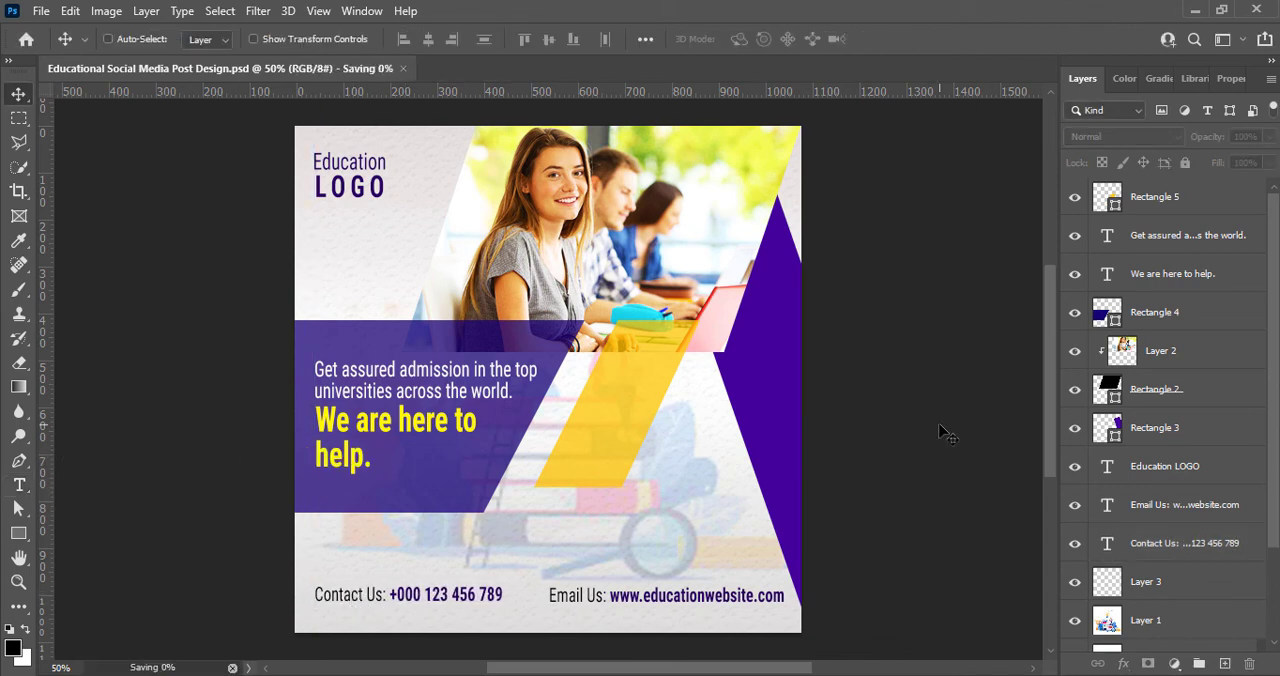
# Step: Draw an Arrow 2 custom shape of about 41 by 58 px above the contact line on the empty layer
pyautogui.click(1157, 582)
pyautogui.rightClick(19, 534)
pyautogui.click(112, 623)
pyautogui.click(746, 40)
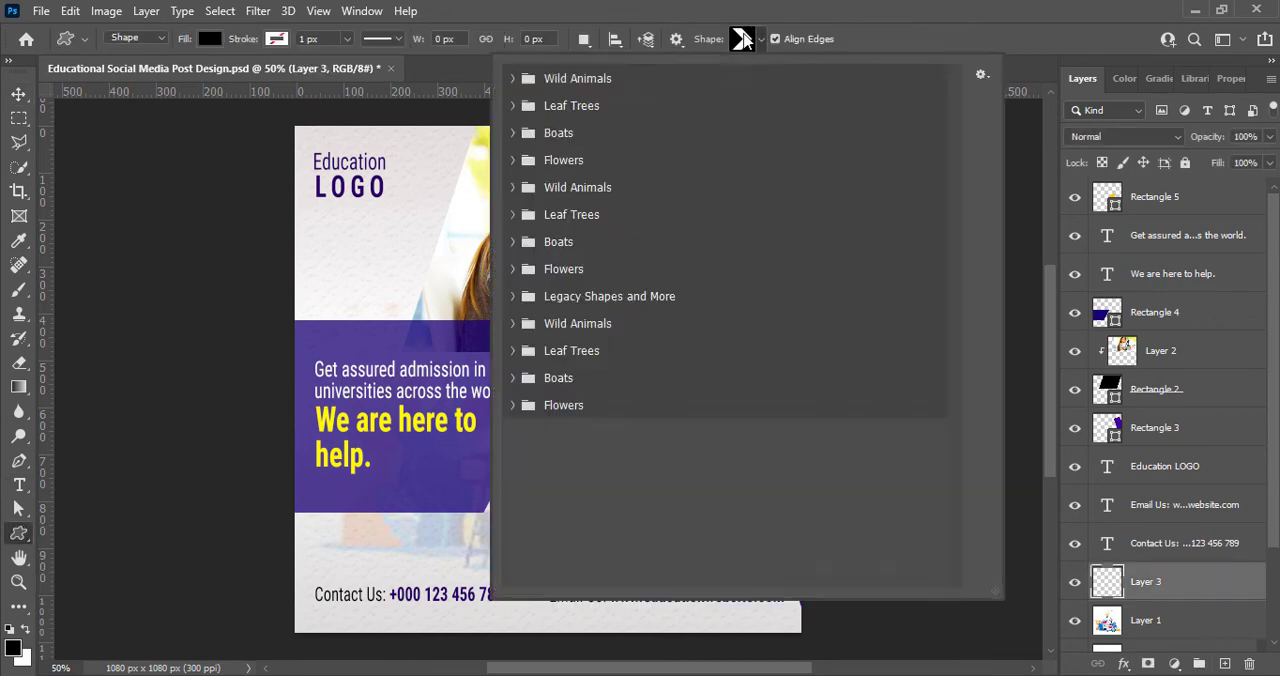
pyautogui.click(895, 39)
pyautogui.moveTo(362, 540)
pyautogui.mouseDown()
pyautogui.moveTo(386, 572)
pyautogui.moveTo(374, 567)
pyautogui.moveTo(389, 552)
pyautogui.moveTo(420, 556)
pyautogui.mouseUp()
# Step: Fill the arrow shape with dark blue #120152
pyautogui.click(1129, 275)
pyautogui.click(1245, 374)
pyautogui.click(1190, 263)
# Step: Duplicate the arrow twice to the right to form a closely spaced row of three arrows
pyautogui.press('v')
pyautogui.click(735, 521)
pyautogui.click(399, 552)
pyautogui.click(407, 549)
pyautogui.press('Left')
pyautogui.press('Left')
pyautogui.press('Left')
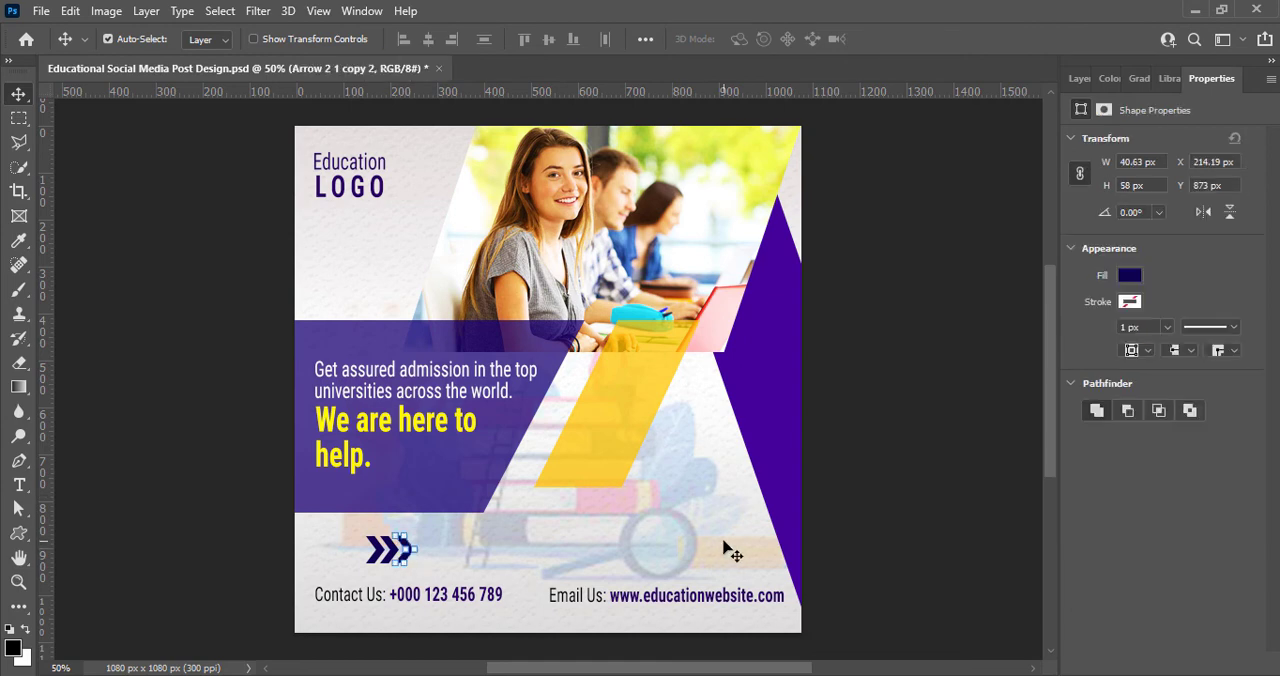
# Step: Recolor the middle arrow a slightly lighter dark blue
pyautogui.click(824, 517)
pyautogui.click(1079, 78)
pyautogui.click(400, 550)
pyautogui.doubleClick(1107, 621)
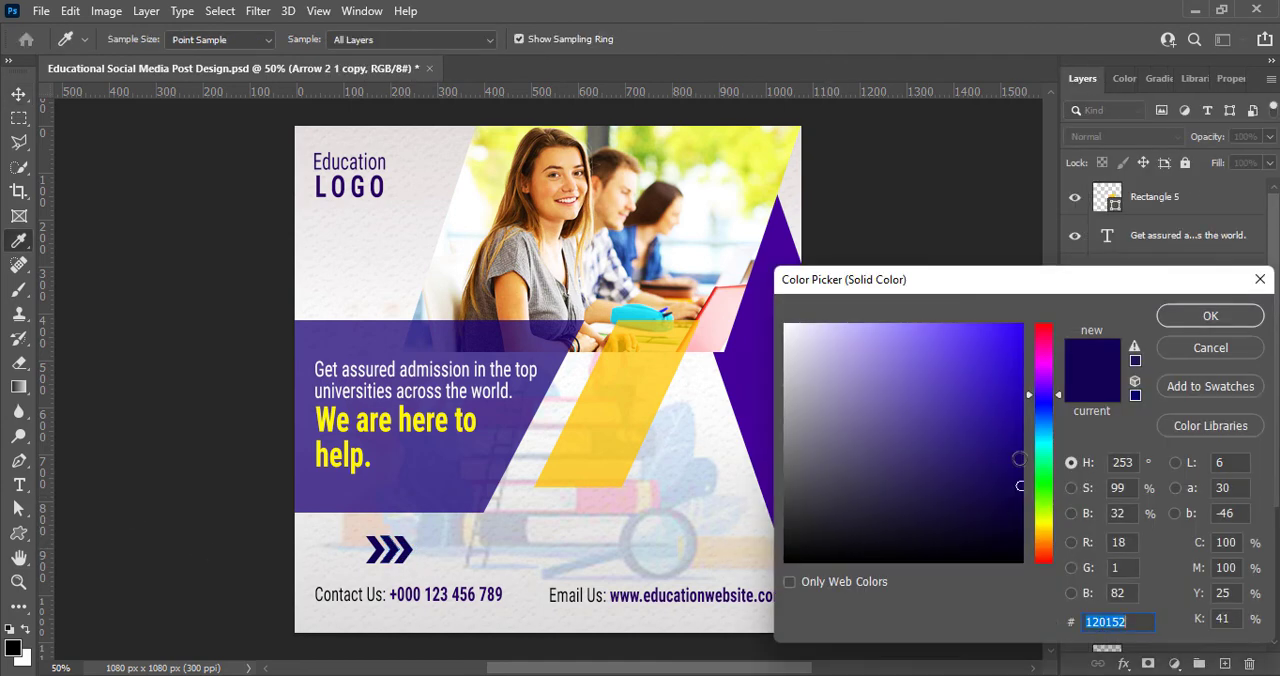
pyautogui.click(1019, 452)
pyautogui.click(1210, 318)
# Step: Recolor the third arrow a bright, fully saturated blue
pyautogui.doubleClick(1107, 586)
pyautogui.click(1019, 328)
pyautogui.click(1222, 319)
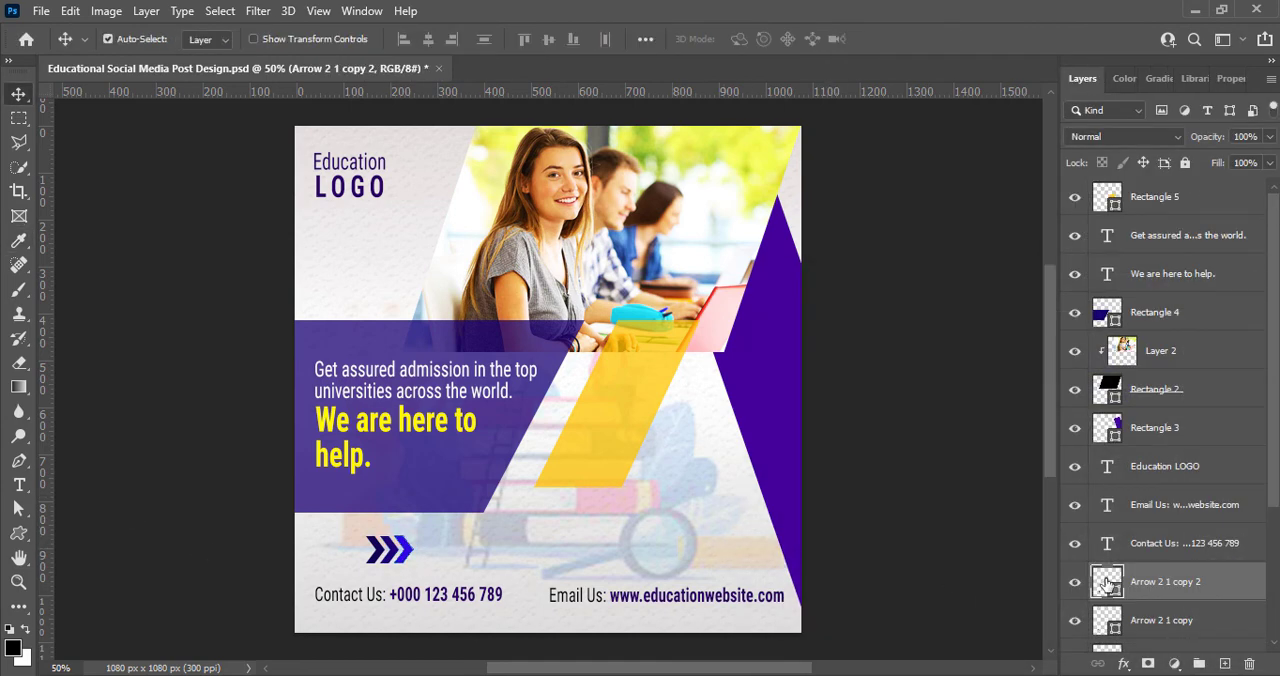
pyautogui.doubleClick(1107, 585)
pyautogui.click(1210, 318)
pyautogui.click(934, 534)
# Step: Set the middle arrow's fill color to #2c02cc
pyautogui.click(390, 556)
pyautogui.doubleClick(1107, 621)
pyautogui.click(1021, 371)
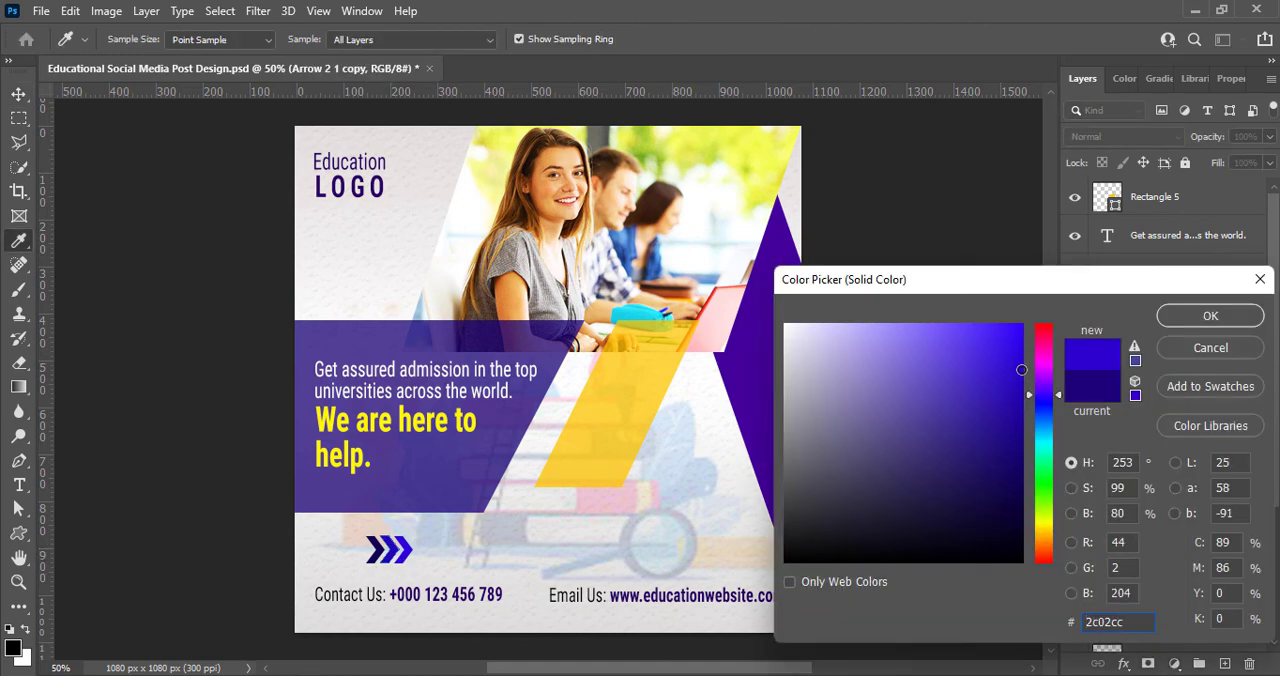
pyautogui.click(1210, 318)
# Step: Shift the hue of the third arrow's fill toward a lighter, purer blue
pyautogui.click(404, 550)
pyautogui.doubleClick(1107, 585)
pyautogui.click(1043, 418)
pyautogui.click(1210, 316)
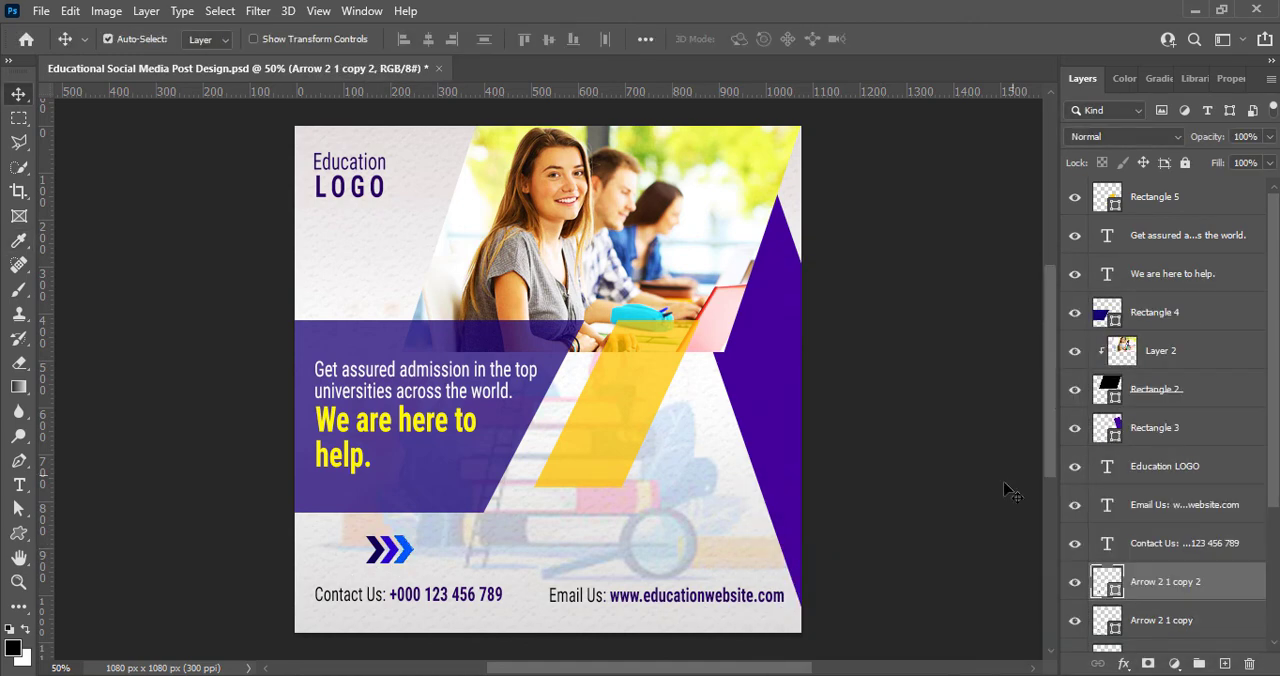
# Step: Duplicate the darkest arrow into the open area between the yellow parallelogram and the purple triangle
pyautogui.click(1006, 491)
pyautogui.moveTo(392, 565); pyautogui.dragTo(708, 537)
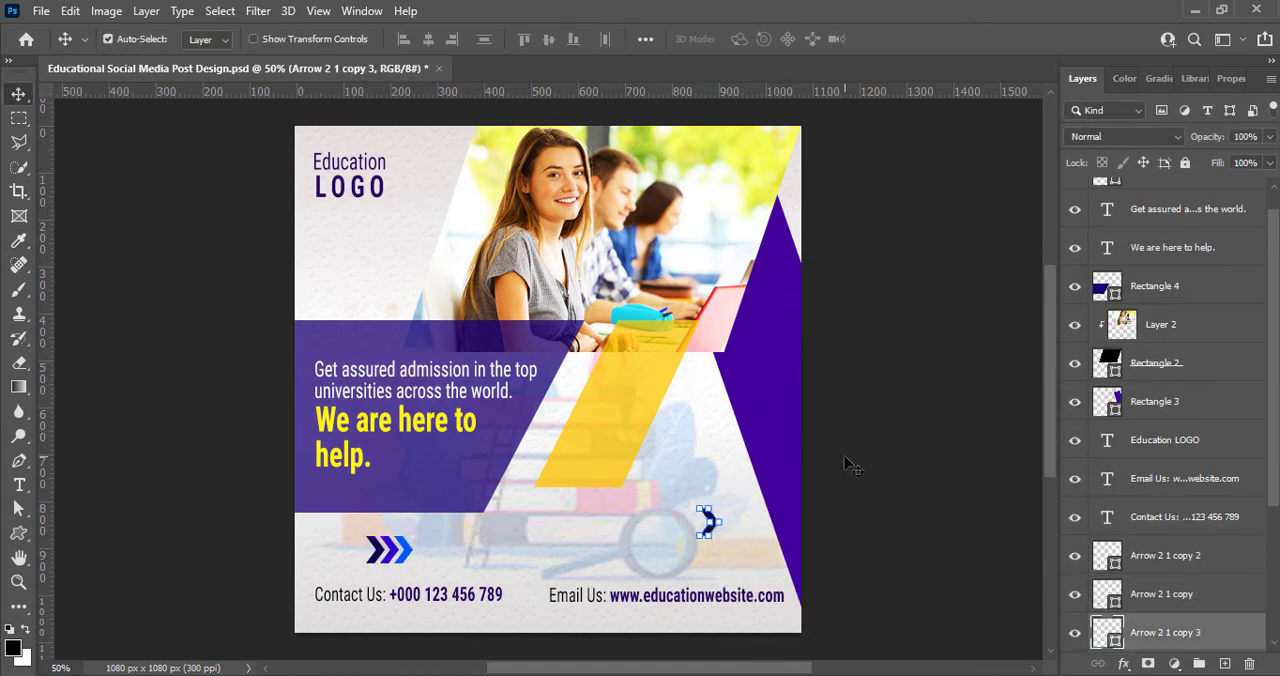
# Step: Try to flip the copied arrow horizontally and scale its height to 68.97%
pyautogui.hotkey('ctrl', 't')
pyautogui.rightClick(708, 535)
pyautogui.click(745, 500)
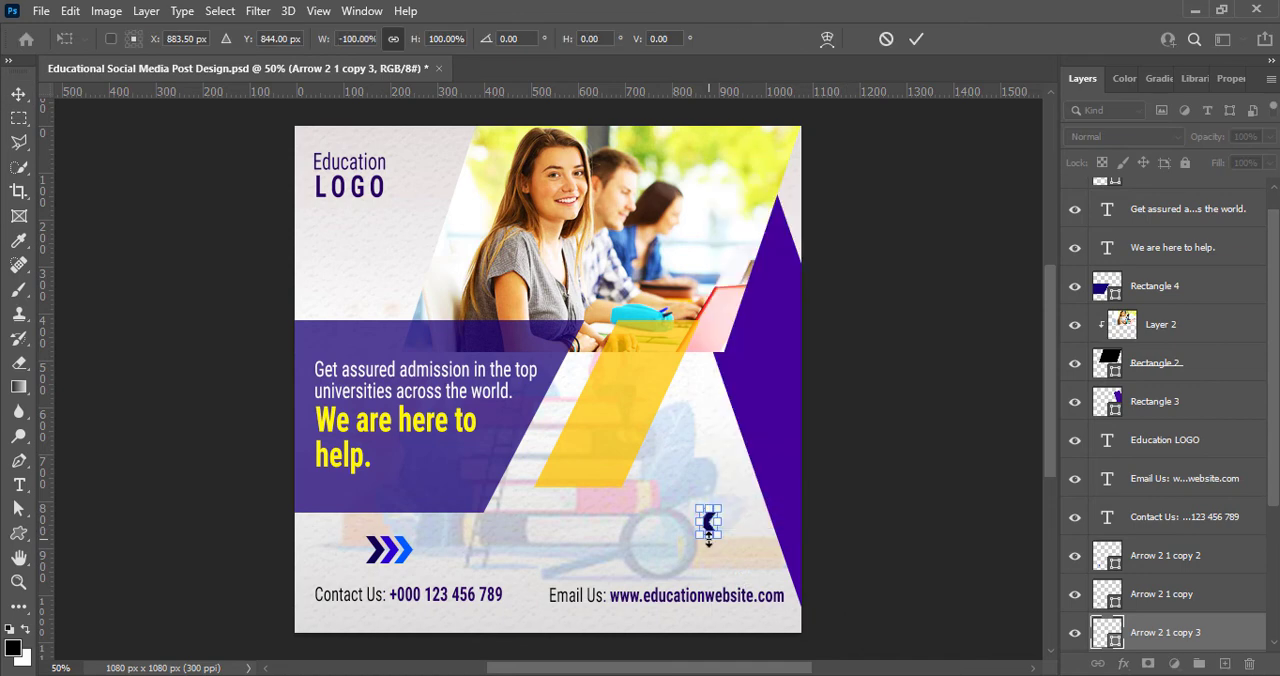
pyautogui.click(915, 40)
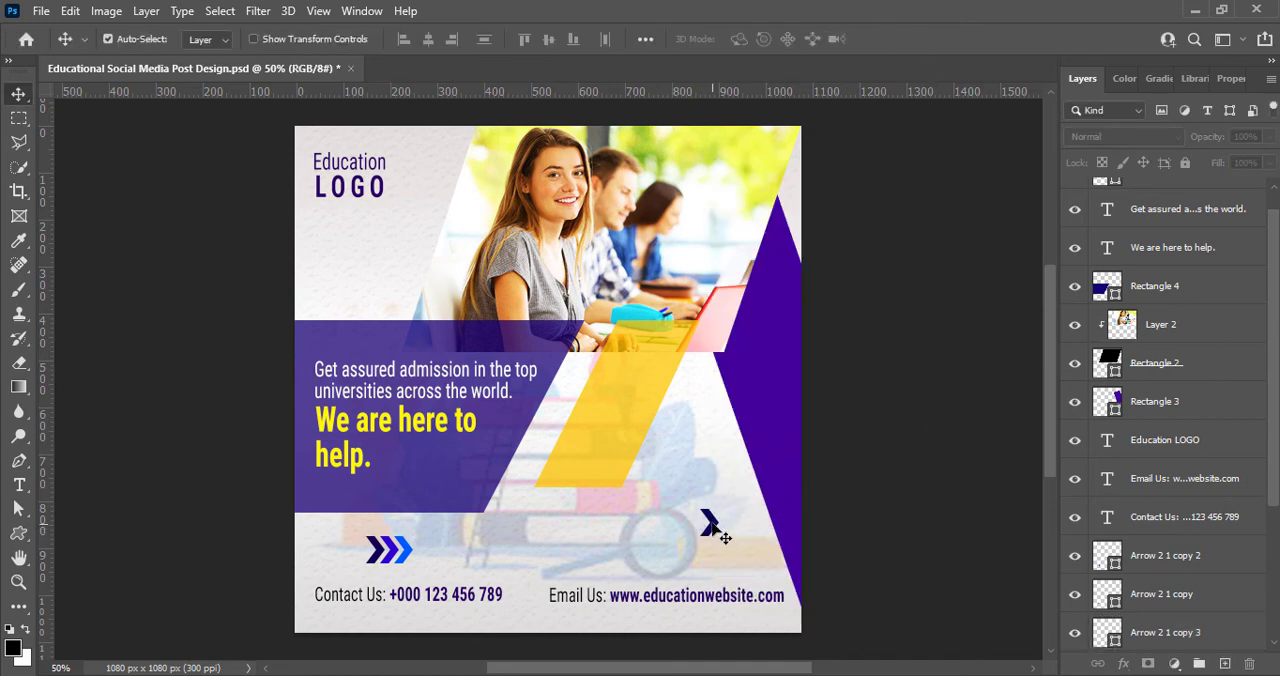
# Step: Flip the copied dark arrow beside the purple triangle horizontally and enlarge it slightly
pyautogui.click(720, 535)
pyautogui.hotkey('ctrl', 't')
pyautogui.rightClick(720, 535)
pyautogui.click(745, 502)
pyautogui.click(915, 40)
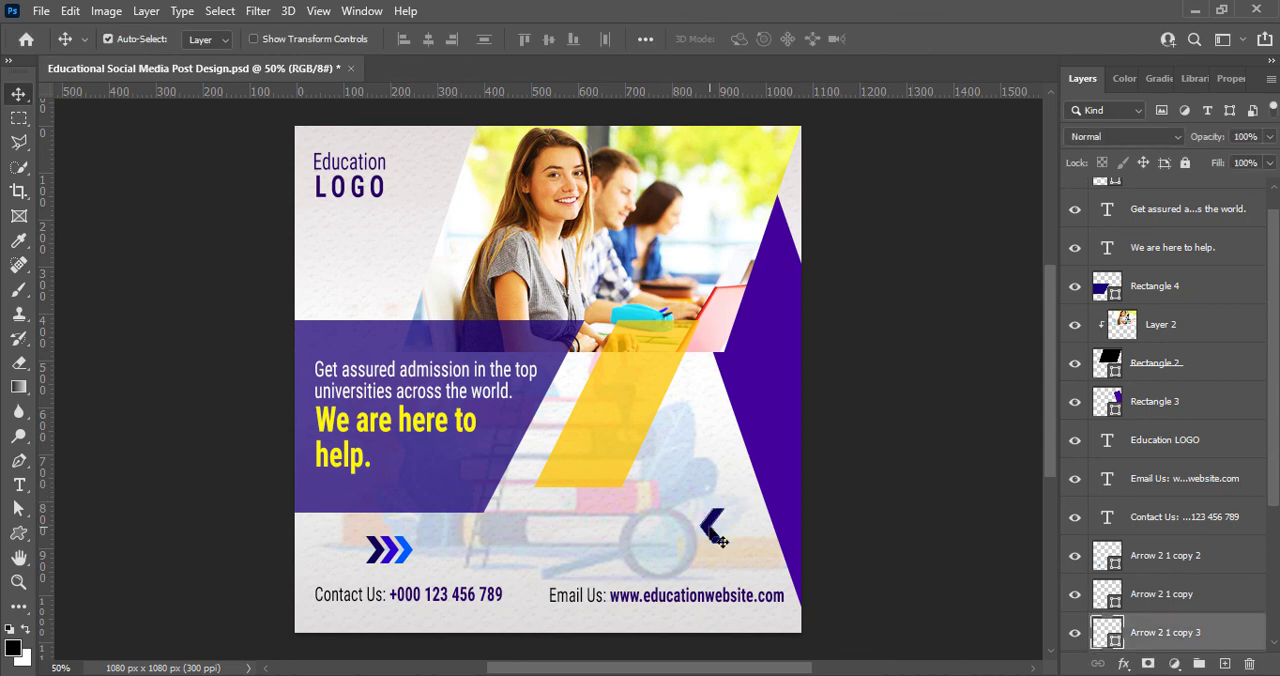
# Step: Duplicate the middle purple-blue arrow beside the flipped dark arrow, mirror it horizontally and enlarge it to match
pyautogui.moveTo(394, 565); pyautogui.dragTo(680, 540)
pyautogui.hotkey('ctrl', 't')
pyautogui.rightClick(690, 525)
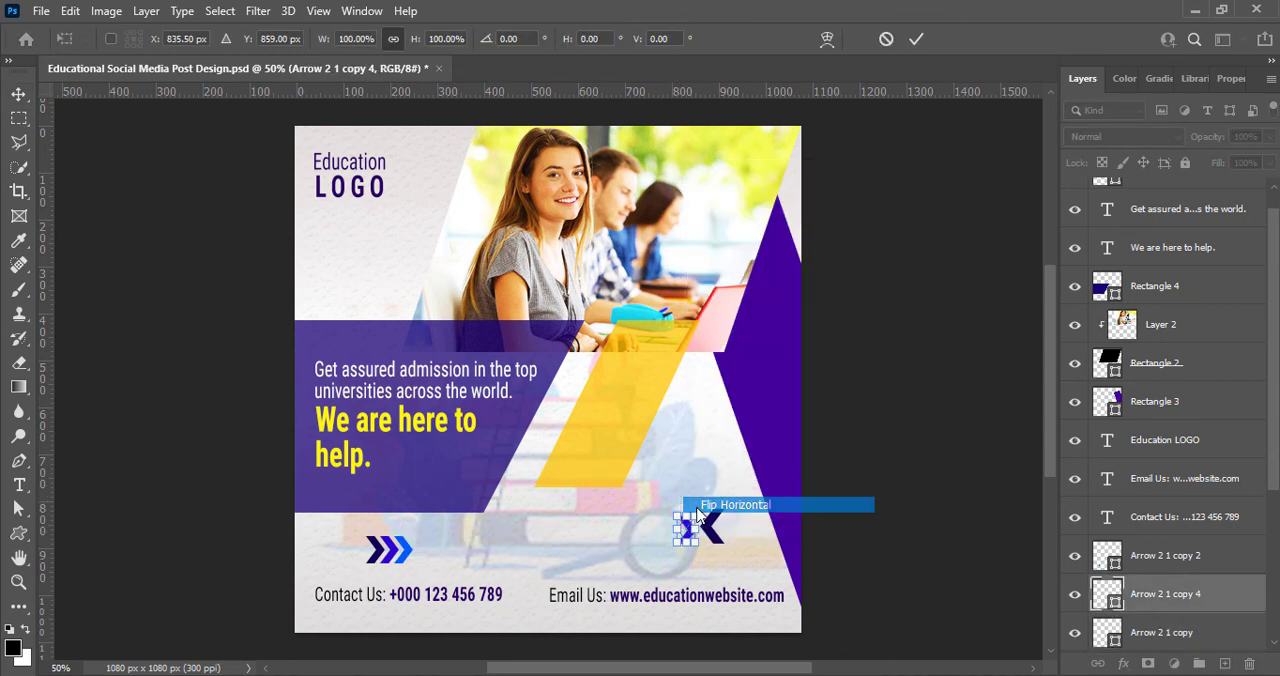
pyautogui.press('Return')
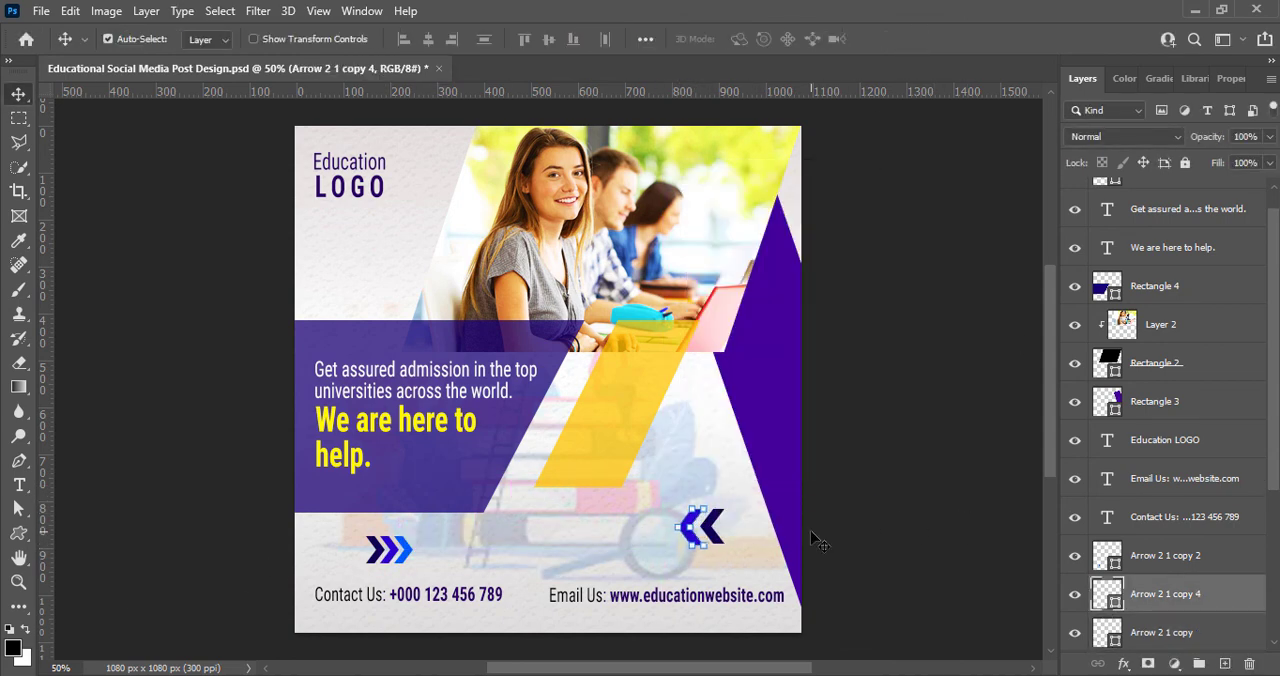
pyautogui.click(818, 541)
# Step: Duplicate the bright blue arrow to the outer end of the flipped pair, mirror it horizontally and match their size
pyautogui.moveTo(410, 556); pyautogui.dragTo(663, 508)
pyautogui.hotkey('ctrl', 't')
pyautogui.rightClick(688, 530)
pyautogui.click(700, 497)
pyautogui.press('Return')
pyautogui.click(896, 512)
# Step: Fine-tune the flipped arrows into an evenly spaced row of three above the email line, and save the document
pyautogui.click(682, 542)
pyautogui.hotkey('ctrl', 't')
pyautogui.press('Return')
pyautogui.click(882, 457)
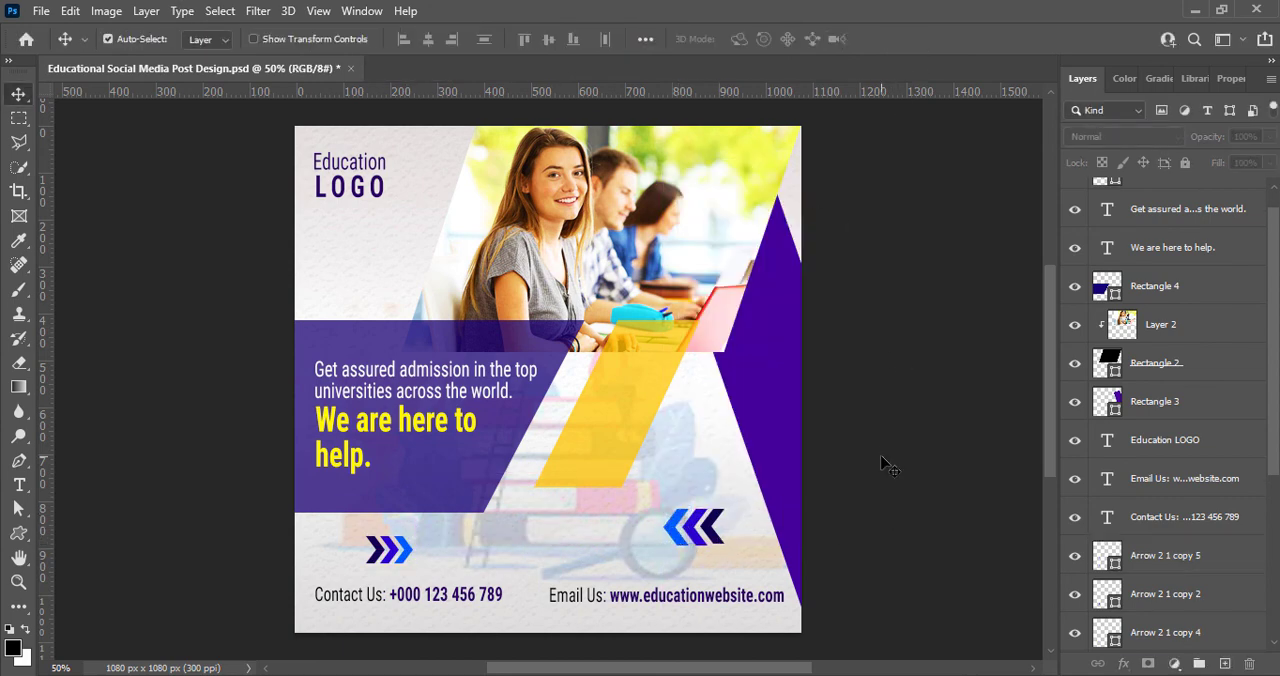
pyautogui.click(722, 542)
pyautogui.hotkey('ctrl', 't')
pyautogui.click(919, 47)
pyautogui.click(858, 514)
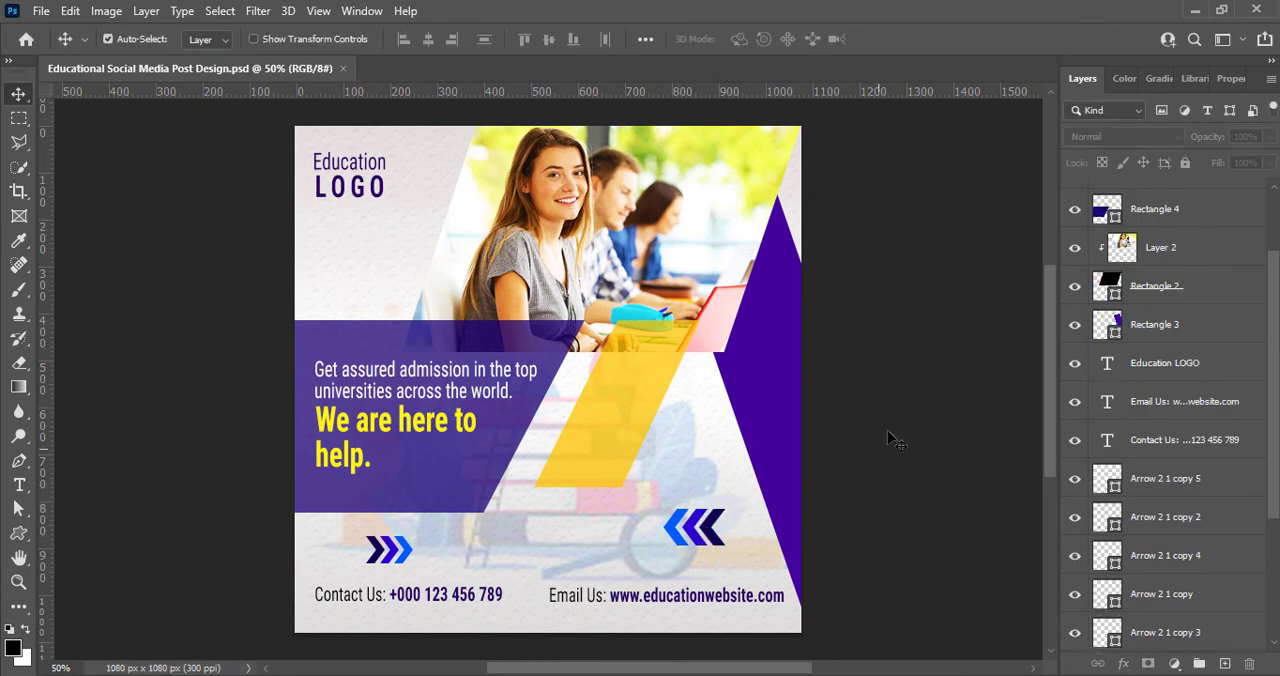
pyautogui.scroll(-4, 555, 402)
pyautogui.scroll(4, 555, 402)
pyautogui.scroll(-4, 555, 402)
pyautogui.scroll(4, 555, 403)
pyautogui.scroll(-4, 555, 403)
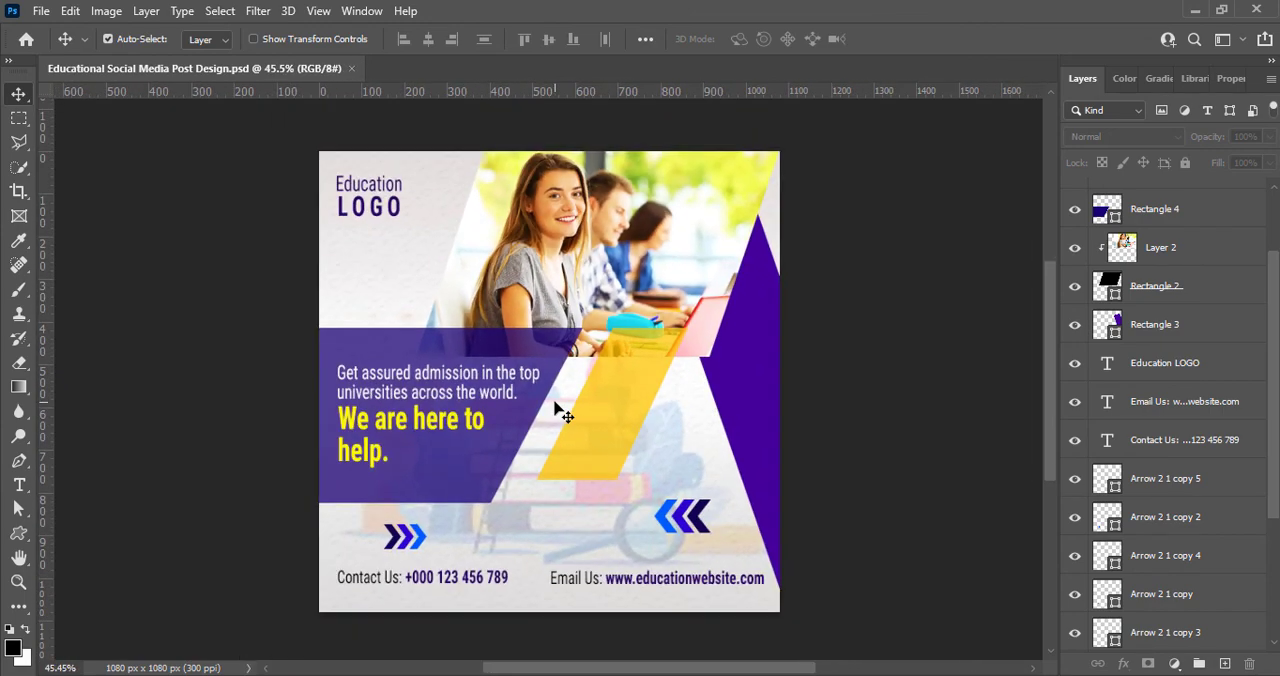
pyautogui.scroll(3, 555, 403)
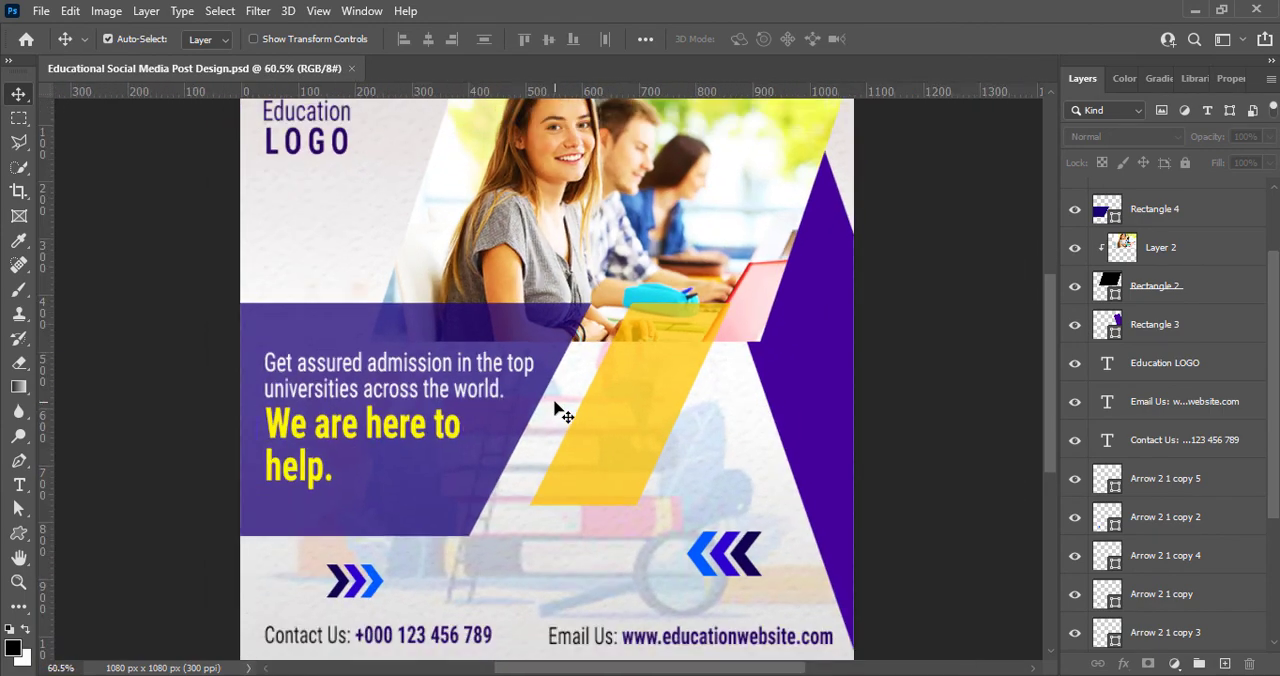
pyautogui.scroll(-1, 555, 403)
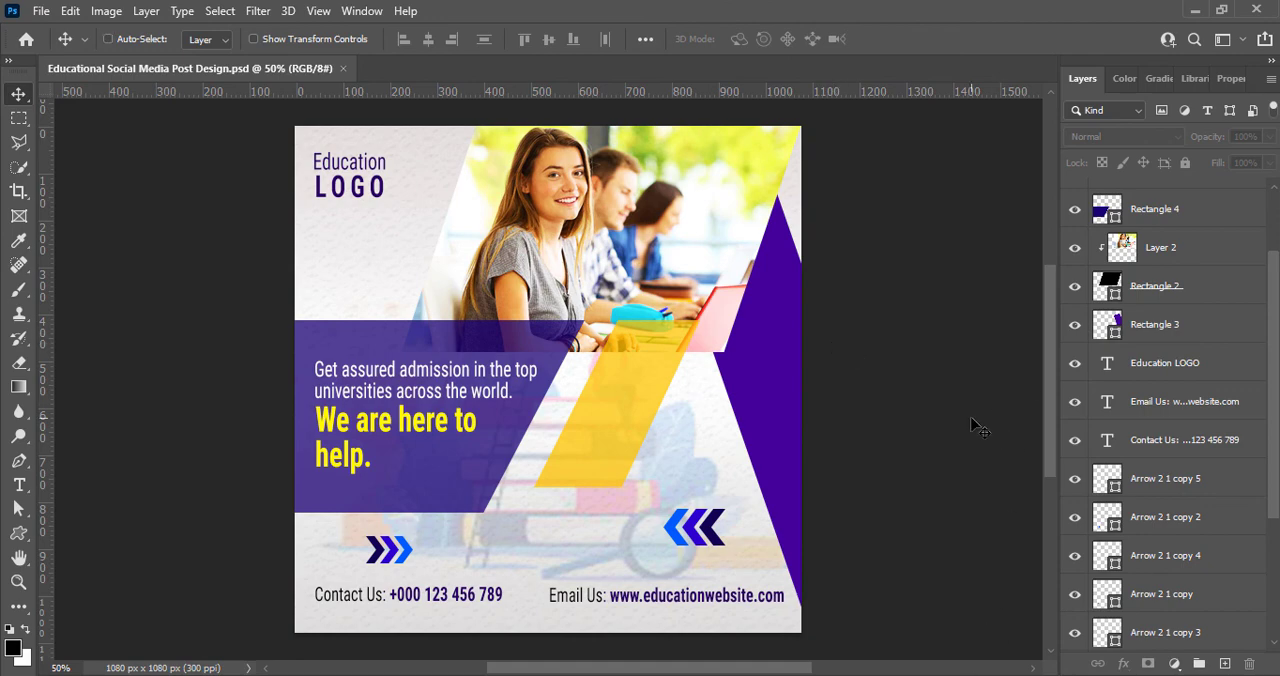